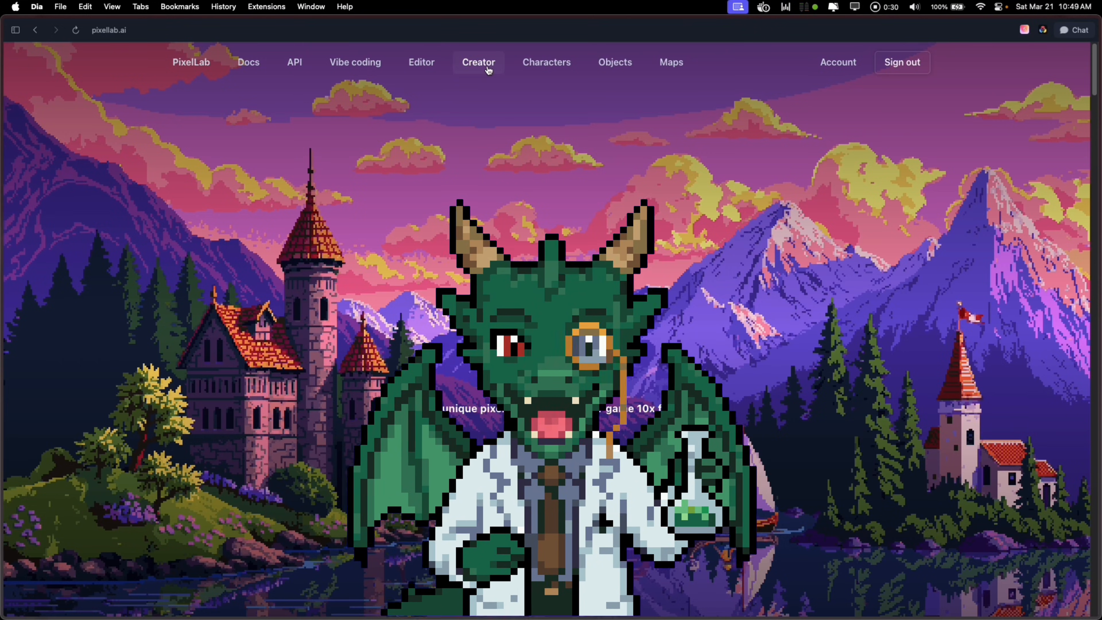
# - Open PixelLab's Creator and choose the new Interpolate tool for animating between two frames
pyautogui.click(482, 64)
pyautogui.click(105, 147)
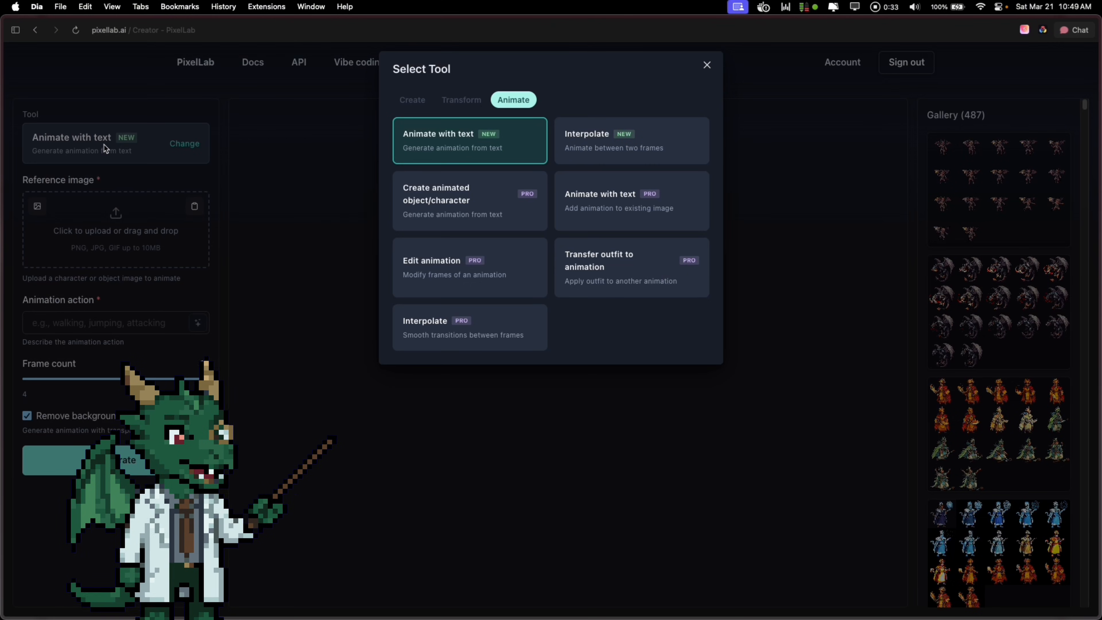
pyautogui.click(413, 100)
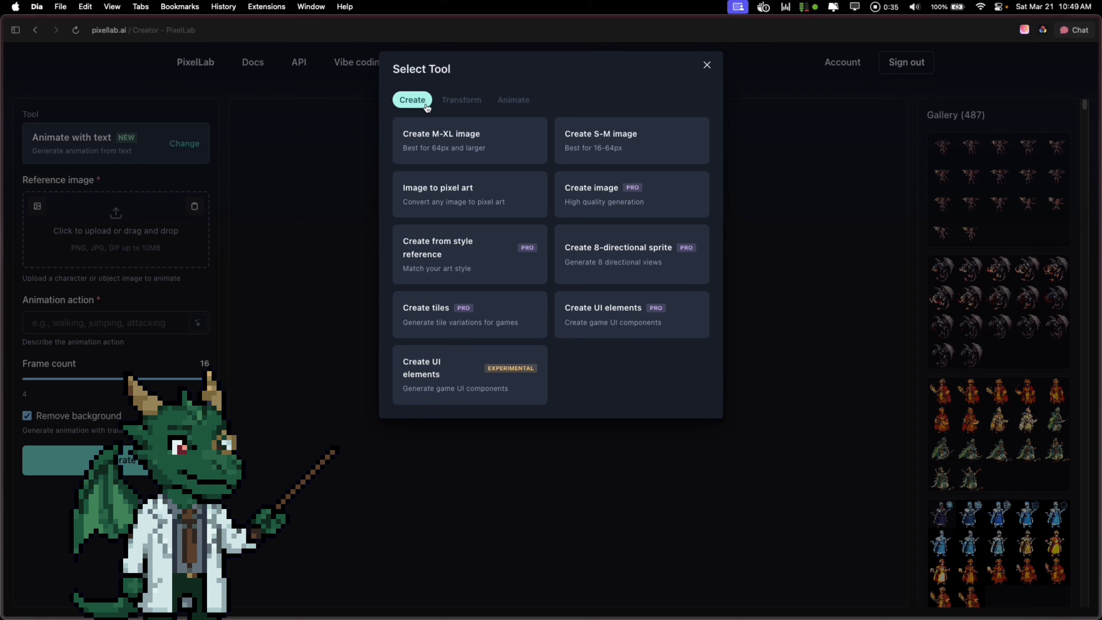
pyautogui.click(508, 101)
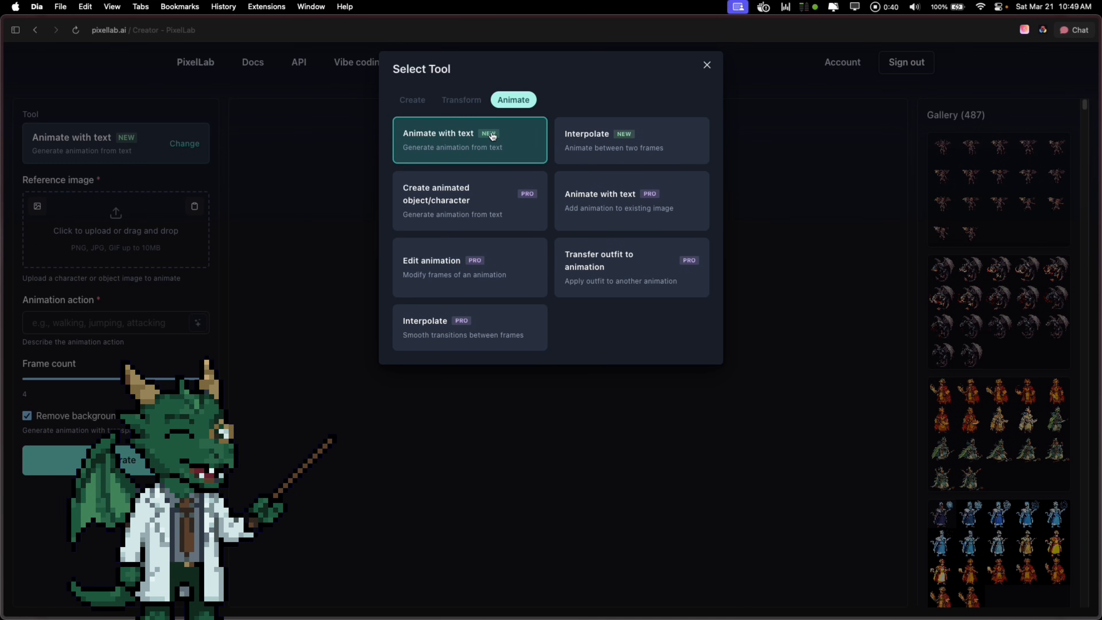
pyautogui.click(591, 145)
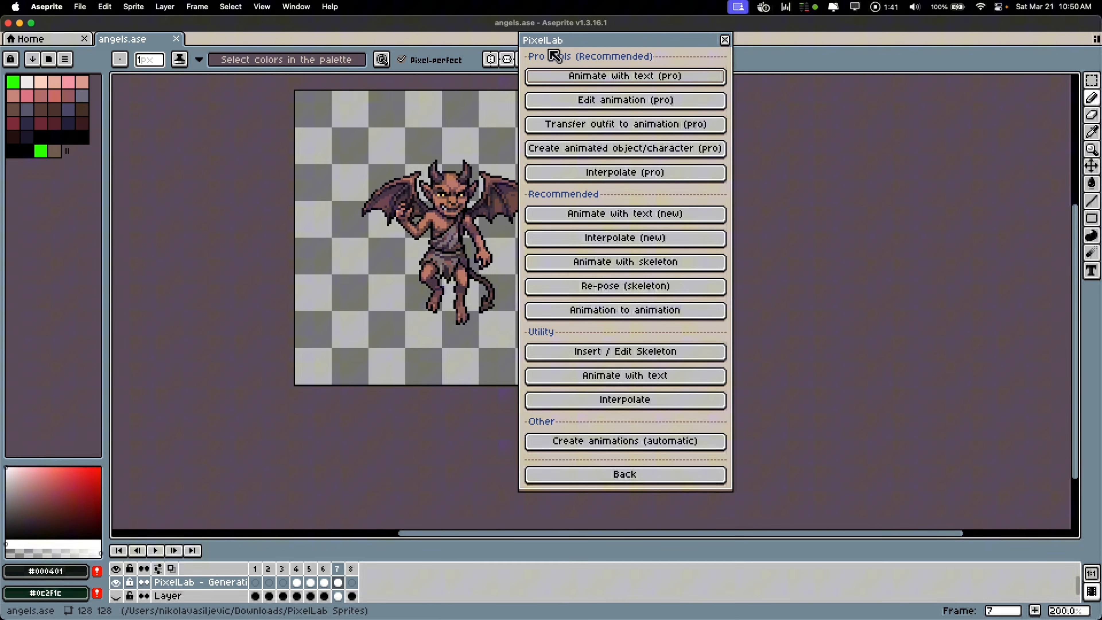
# - In Aseprite, open PixelLab's Interpolate (new) tool and set the current demon frame as the start and end image
pyautogui.moveTo(553, 44); pyautogui.dragTo(643, 56)
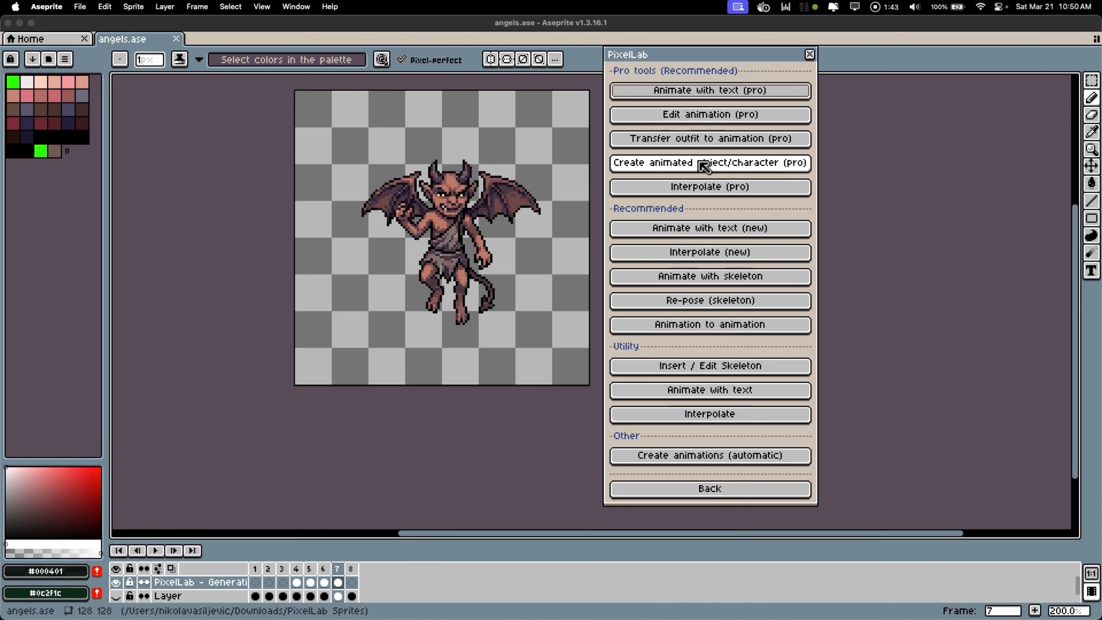
pyautogui.click(666, 260)
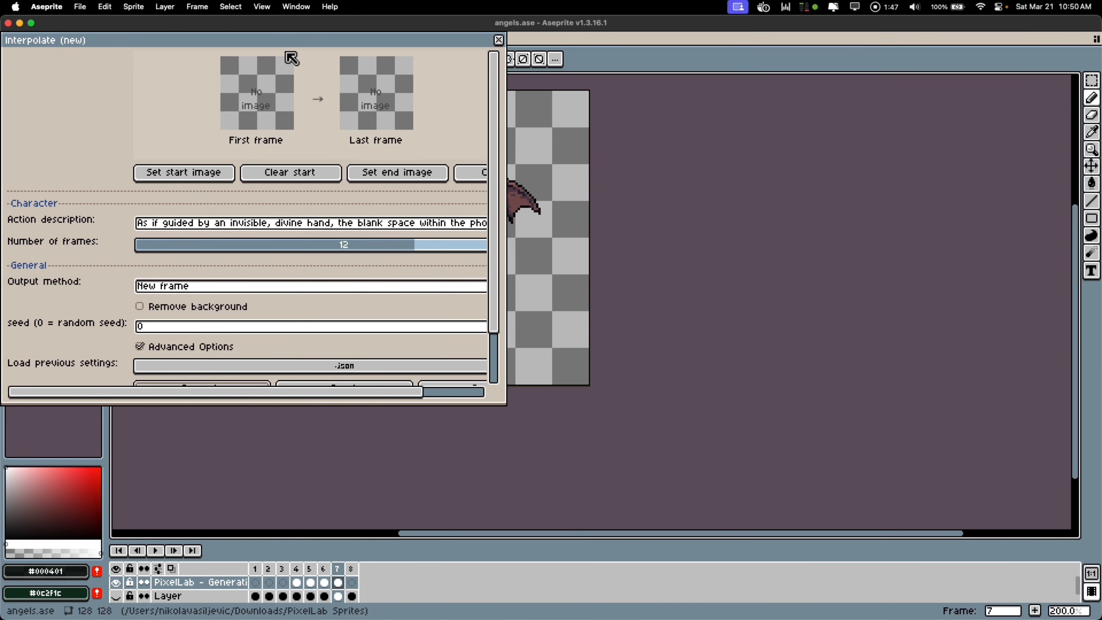
pyautogui.moveTo(287, 48); pyautogui.dragTo(467, 76)
pyautogui.click(386, 205)
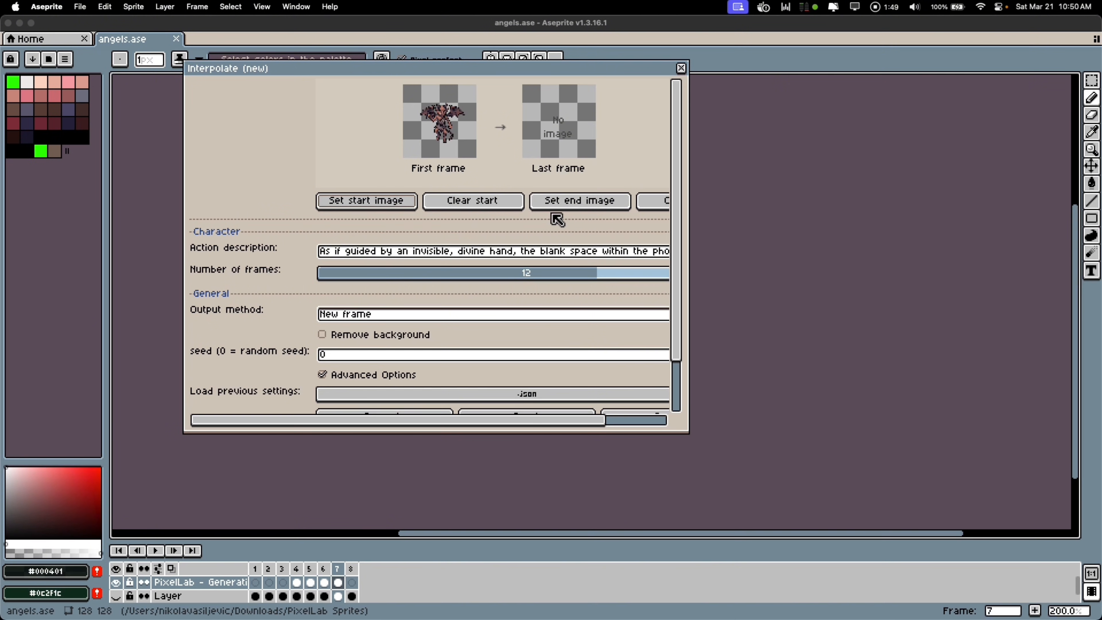
pyautogui.click(557, 206)
pyautogui.moveTo(686, 433); pyautogui.dragTo(809, 484)
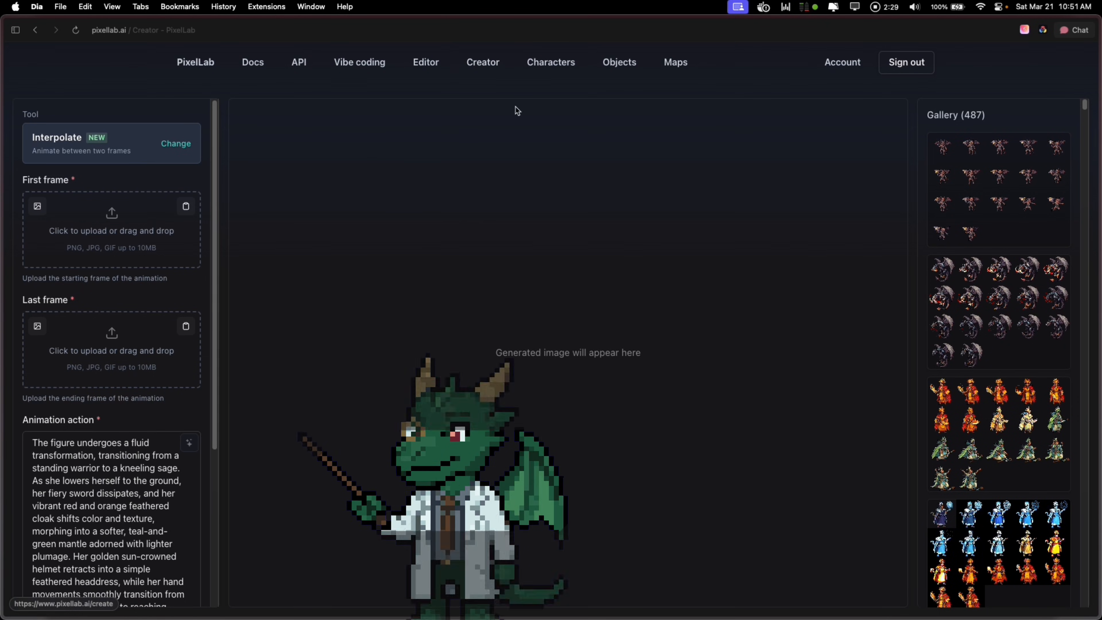
# - Switch to the PixelLab Creator in the browser and clear the Interpolate tool's animation action text
pyautogui.scroll(-4, 138, 225)
pyautogui.scroll(1, 139, 224)
pyautogui.click(111, 318)
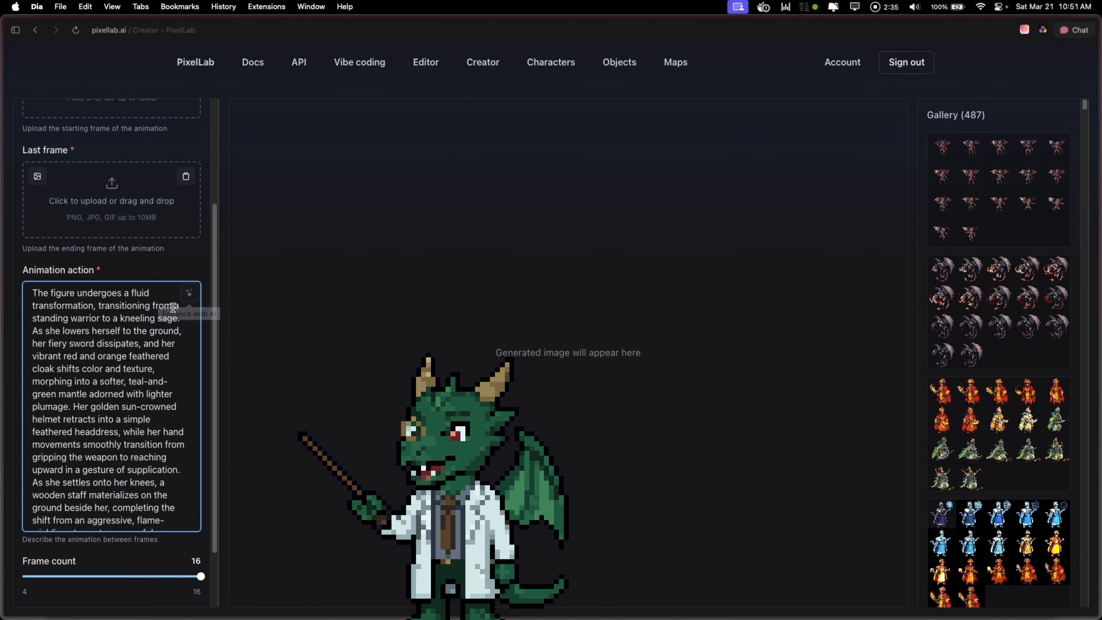
pyautogui.press('super+a')
pyautogui.press('BackSpace')
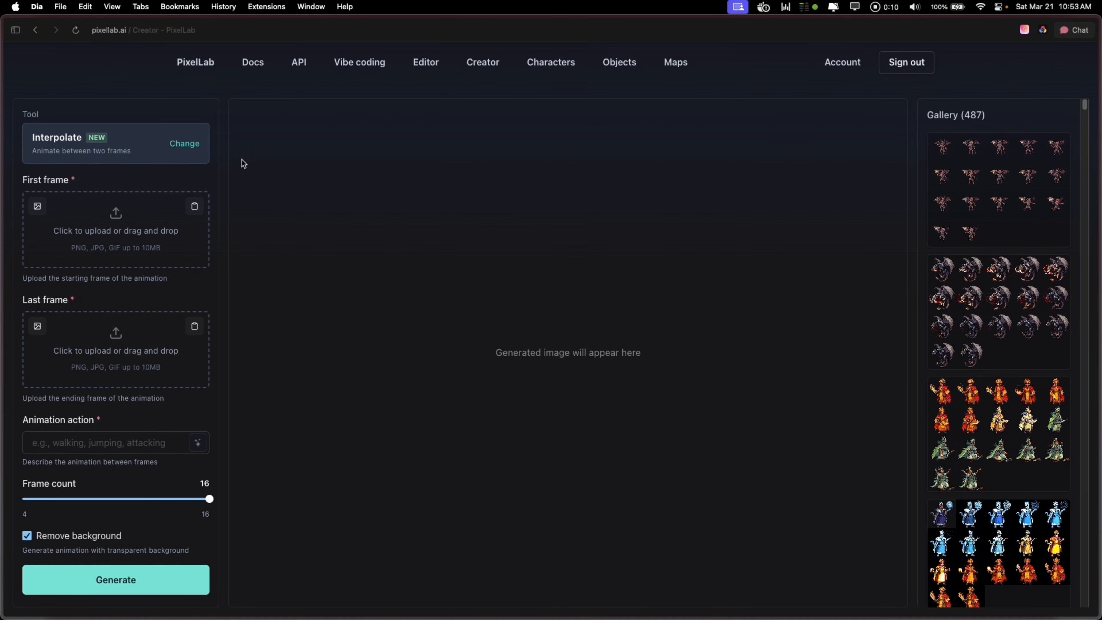
# - Change the tool to Create M-XL image and describe the image as "beautiful mage wearing a red robe"
pyautogui.click(185, 143)
pyautogui.click(538, 154)
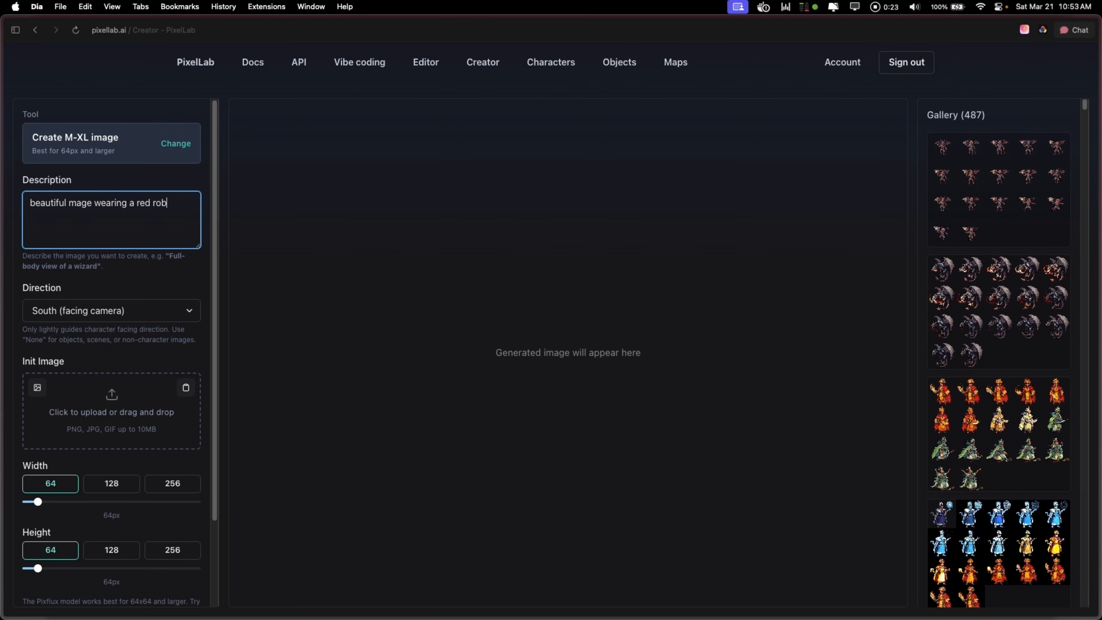
pyautogui.write('e')
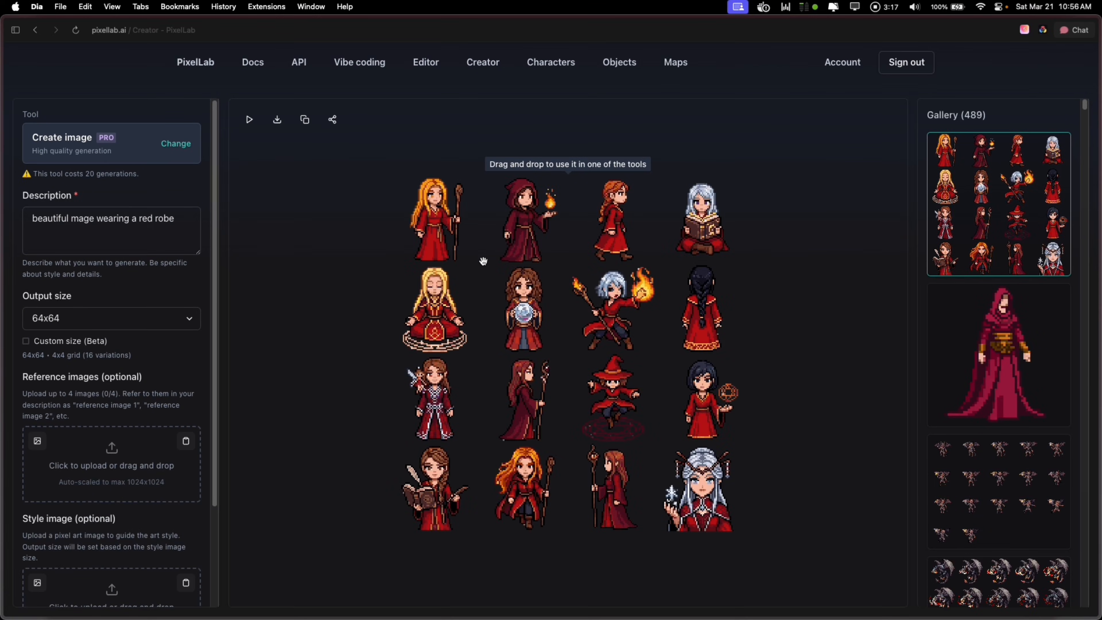
# - Examine the generated red-robed mage variations one frame at a time
pyautogui.click(245, 118)
pyautogui.click(280, 120)
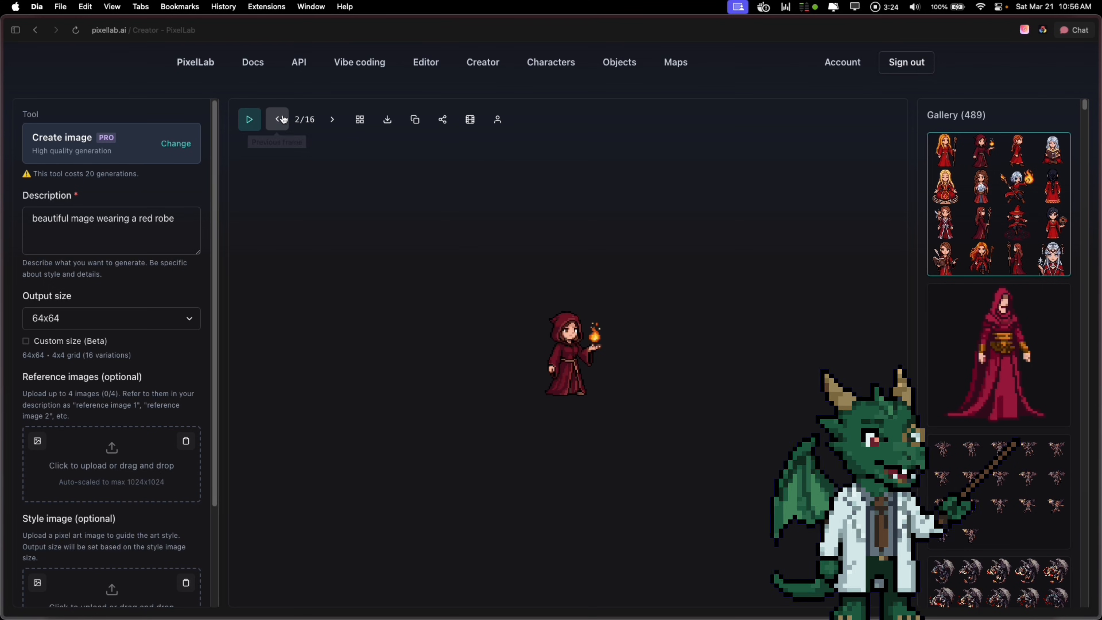
pyautogui.click(332, 120)
pyautogui.click(332, 120)
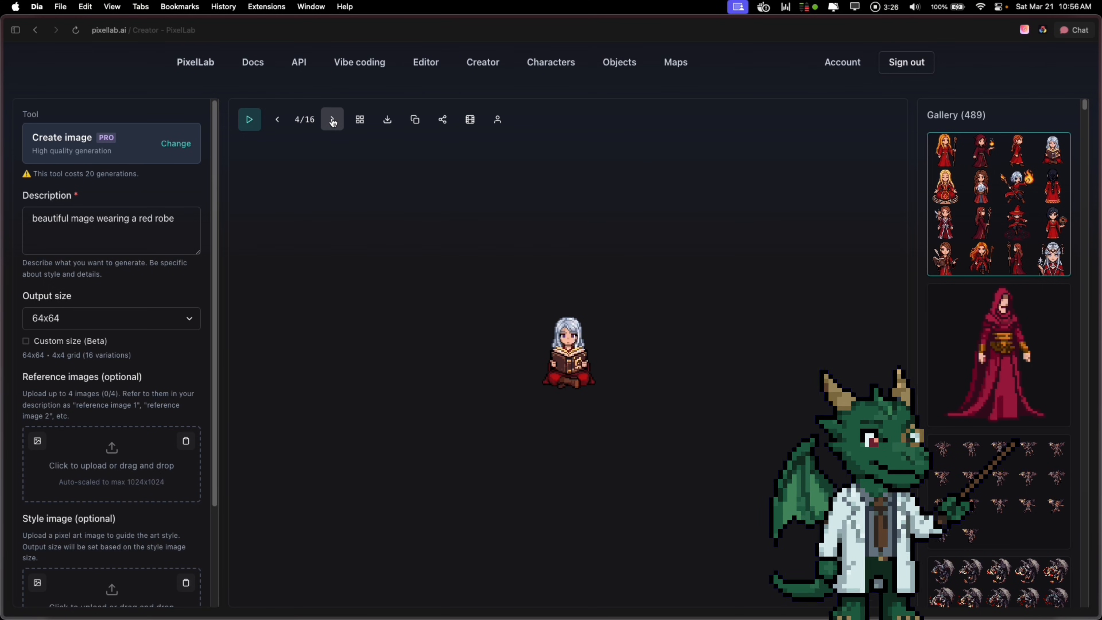
pyautogui.click(332, 120)
pyautogui.click(287, 124)
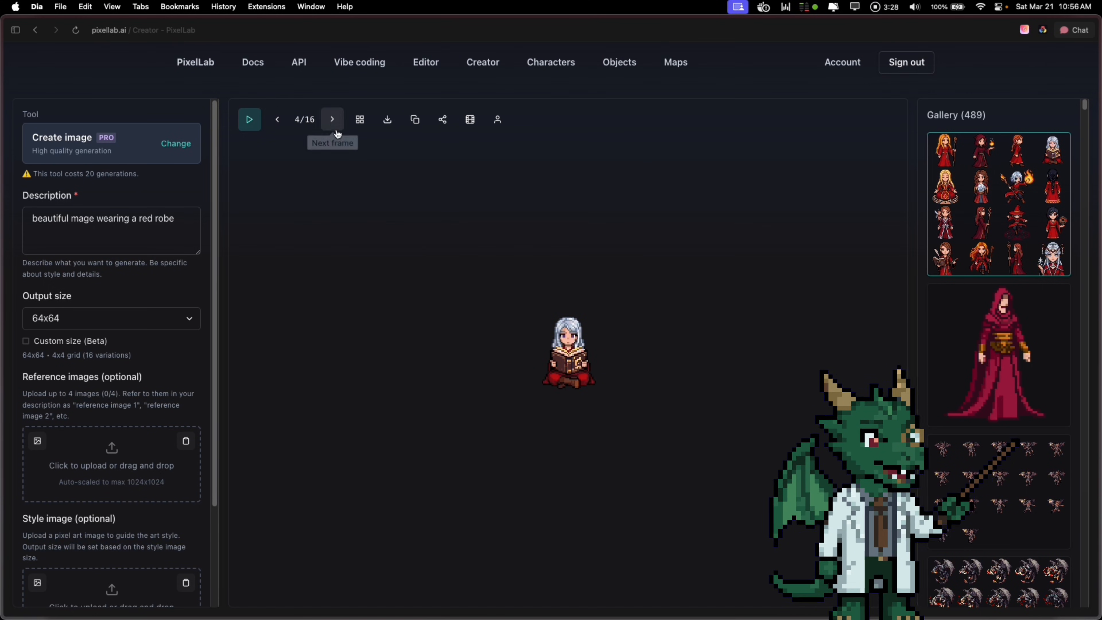
pyautogui.click(176, 143)
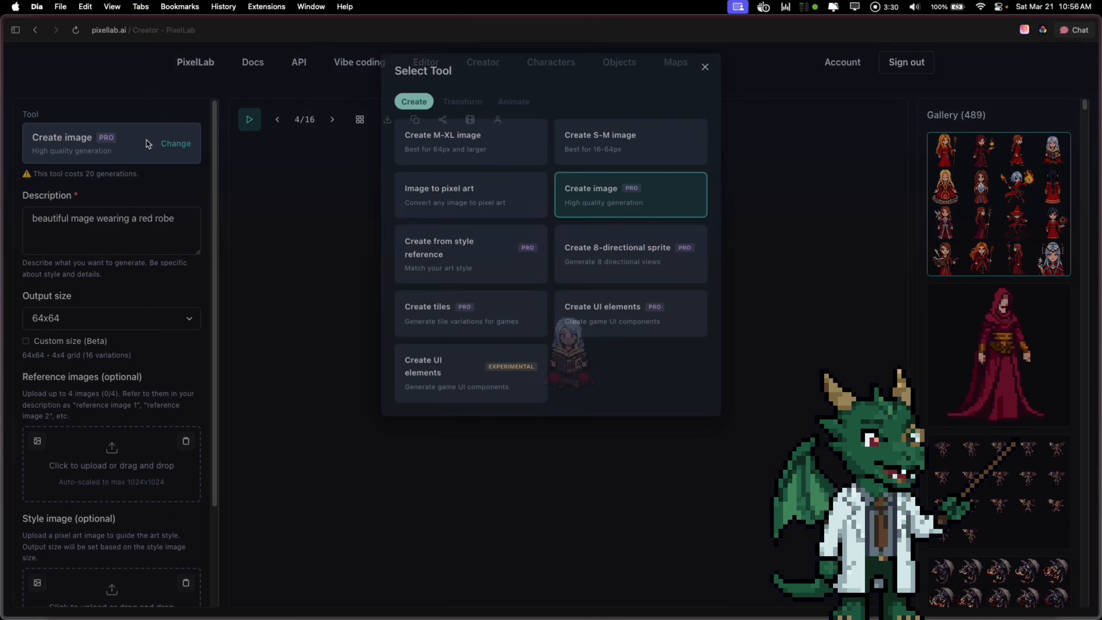
pyautogui.click(344, 147)
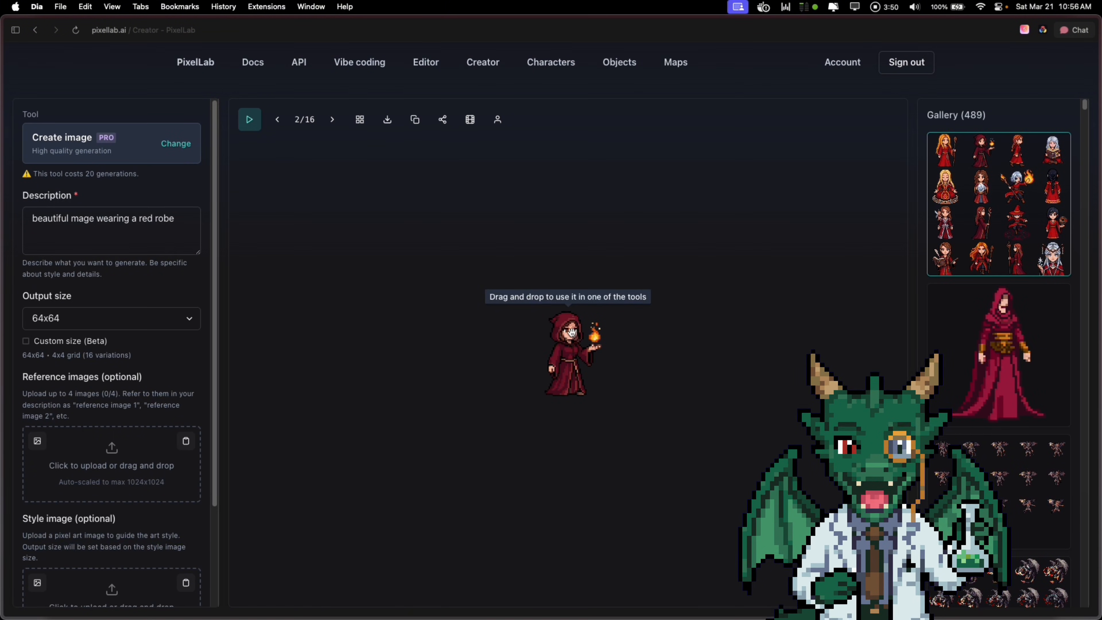
# - Switch to Aseprite, erase the fireball above the hooded mage's hand and export the sprite as Sprite-0002.png
pyautogui.moveTo(571, 332); pyautogui.dragTo(524, 312)
pyautogui.press('super+Tab')
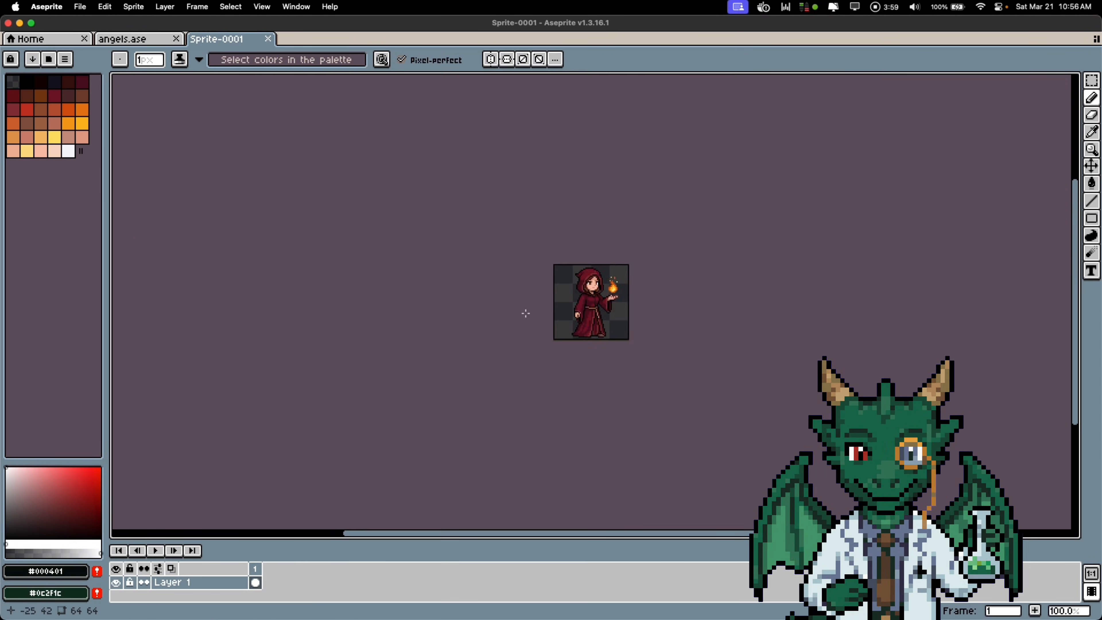
pyautogui.scroll(2, 555, 212)
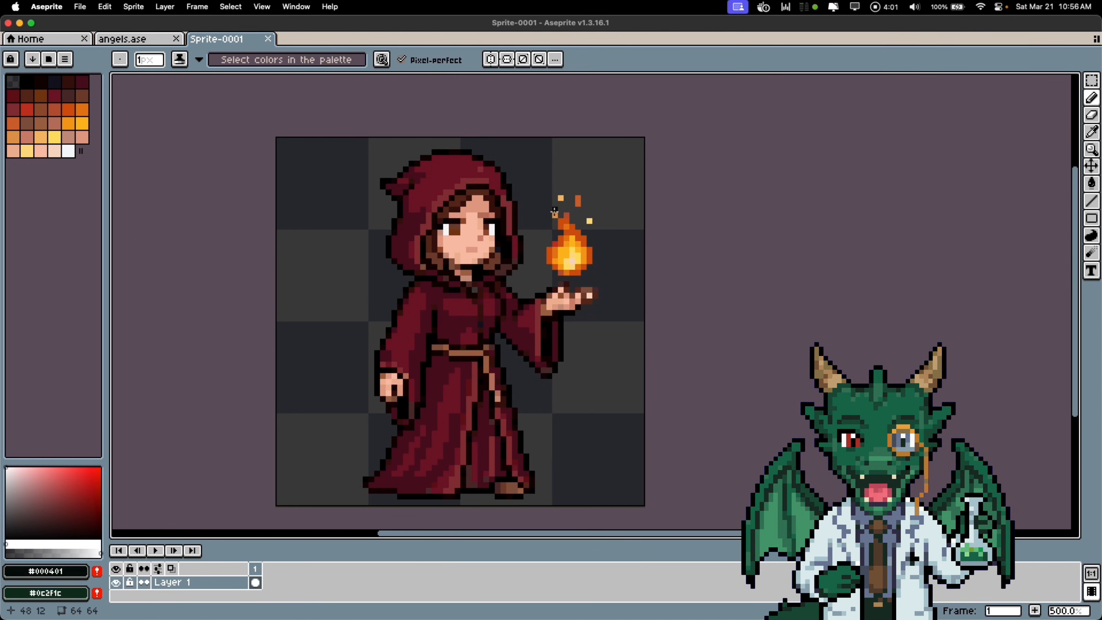
pyautogui.press('e')
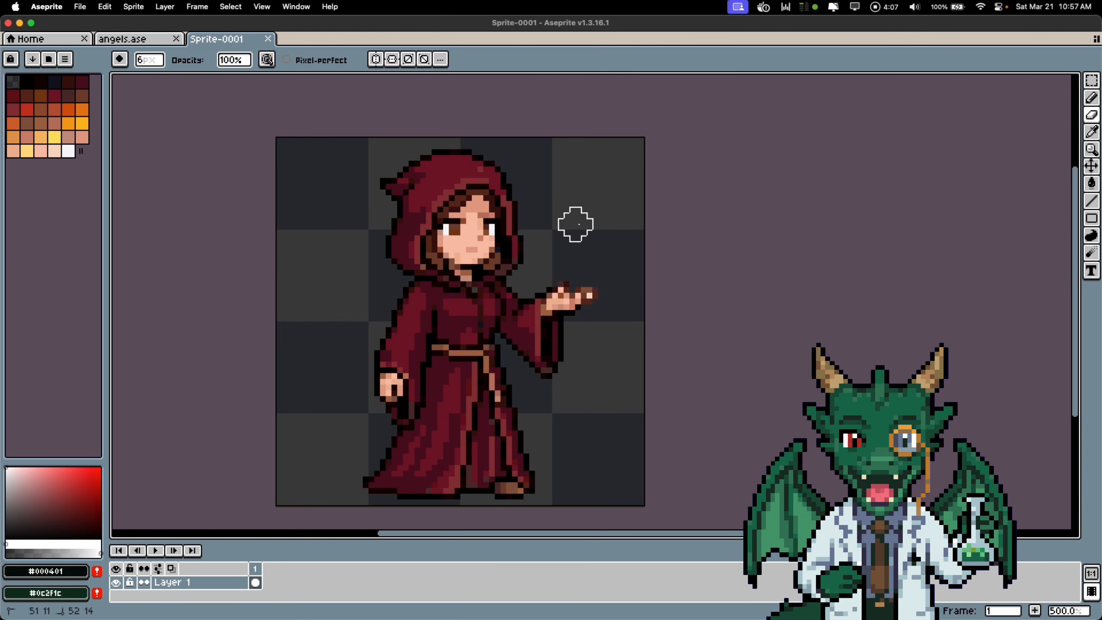
pyautogui.press('super+alt+shift+s')
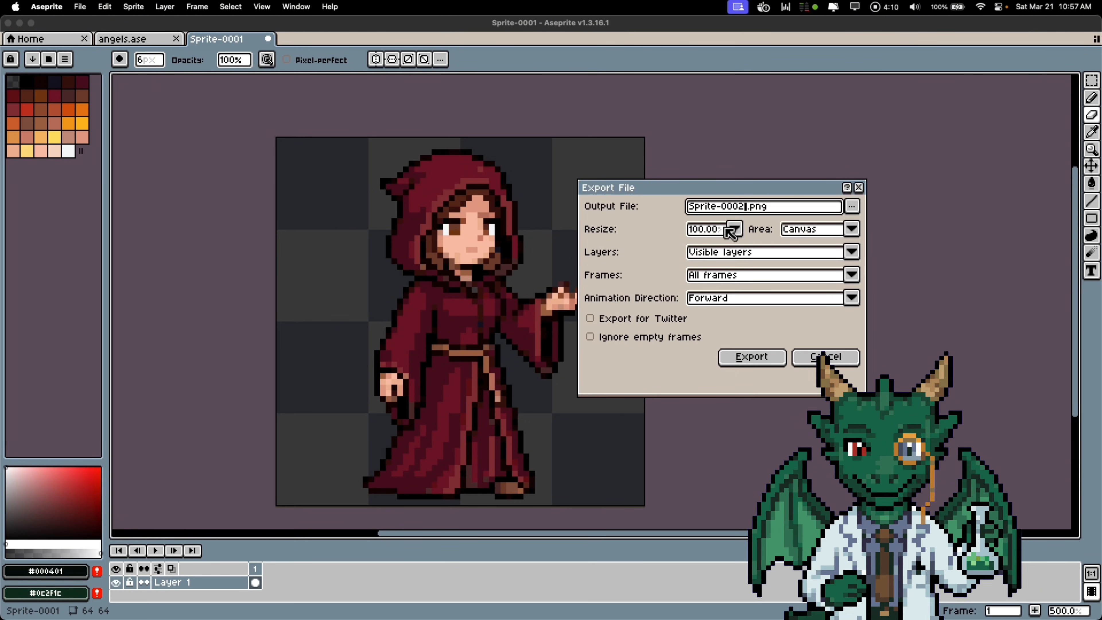
pyautogui.press('Return')
# - Switch back to the PixelLab Creator in the browser and select the new Interpolate animation tool
pyautogui.press('super+Tab')
pyautogui.click(111, 150)
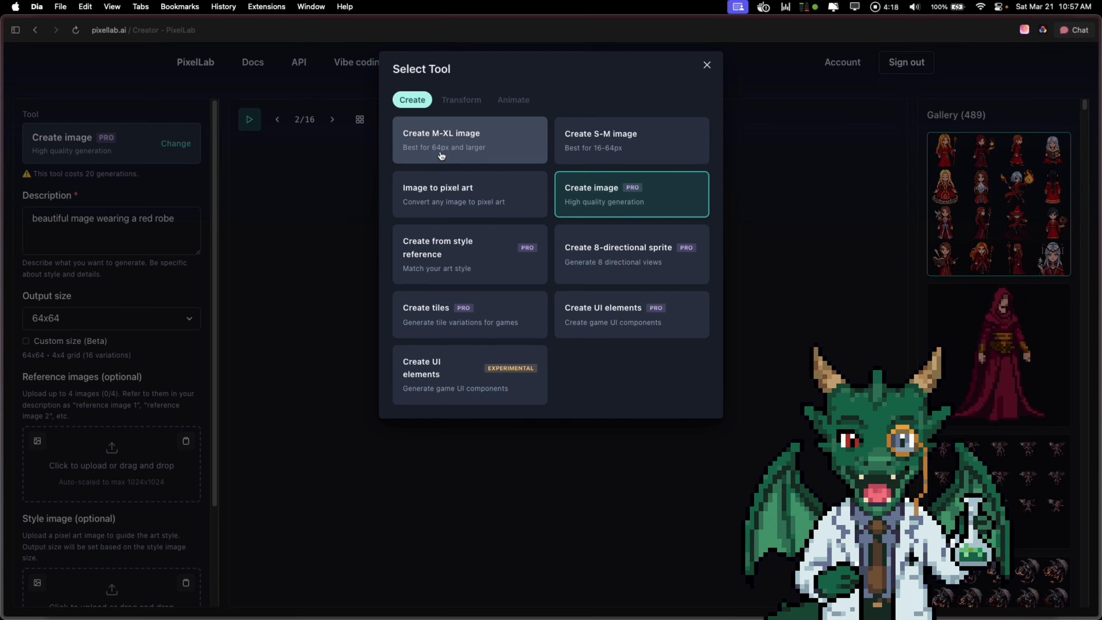
pyautogui.click(513, 103)
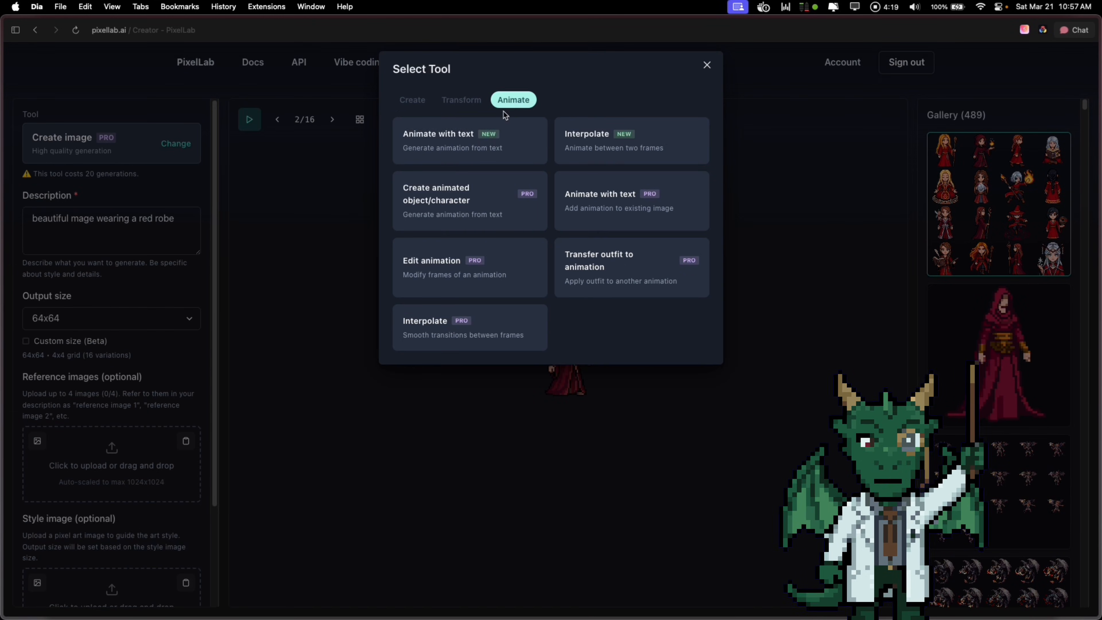
pyautogui.click(594, 138)
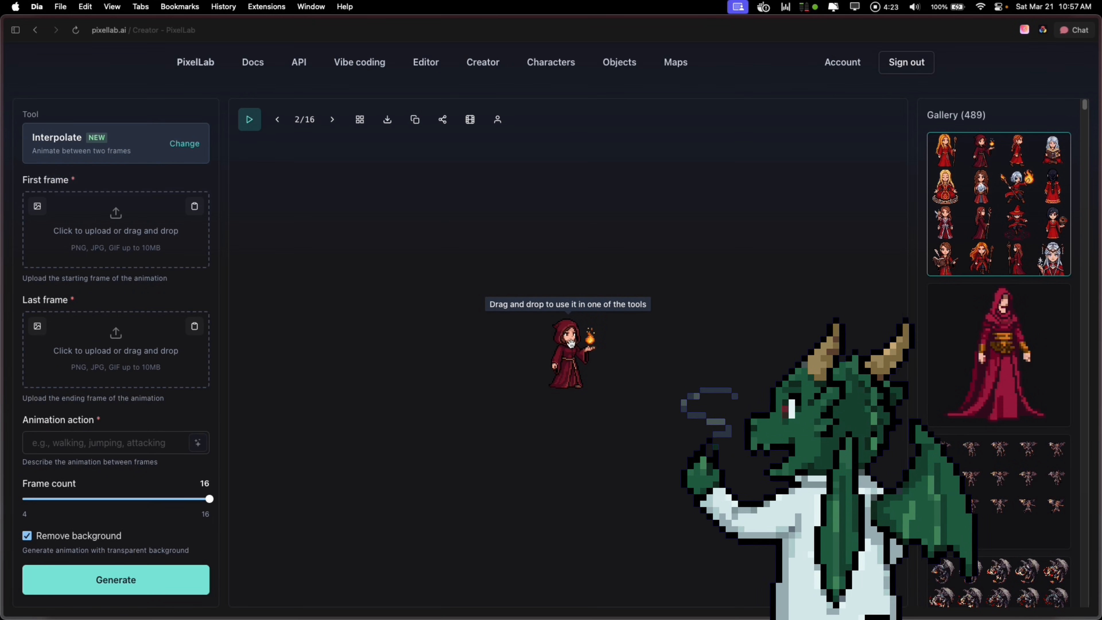
# - Use the hooded mage holding the fireball as the last frame and the exported version without it as the first frame
pyautogui.moveTo(321, 322); pyautogui.dragTo(126, 342)
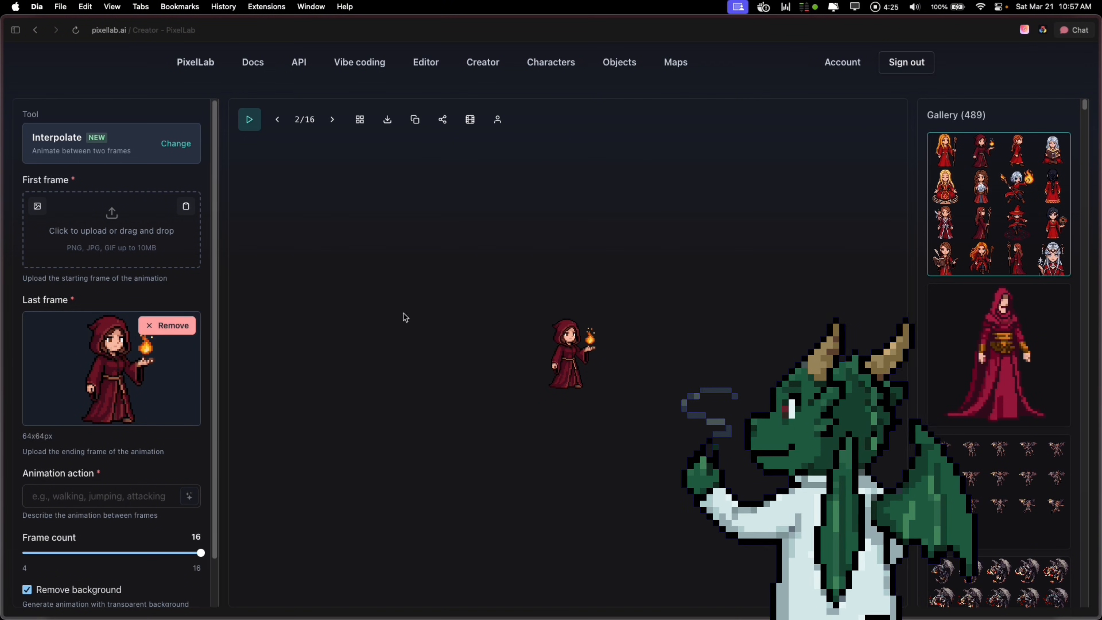
pyautogui.click(777, 592)
pyautogui.moveTo(776, 542); pyautogui.dragTo(151, 246)
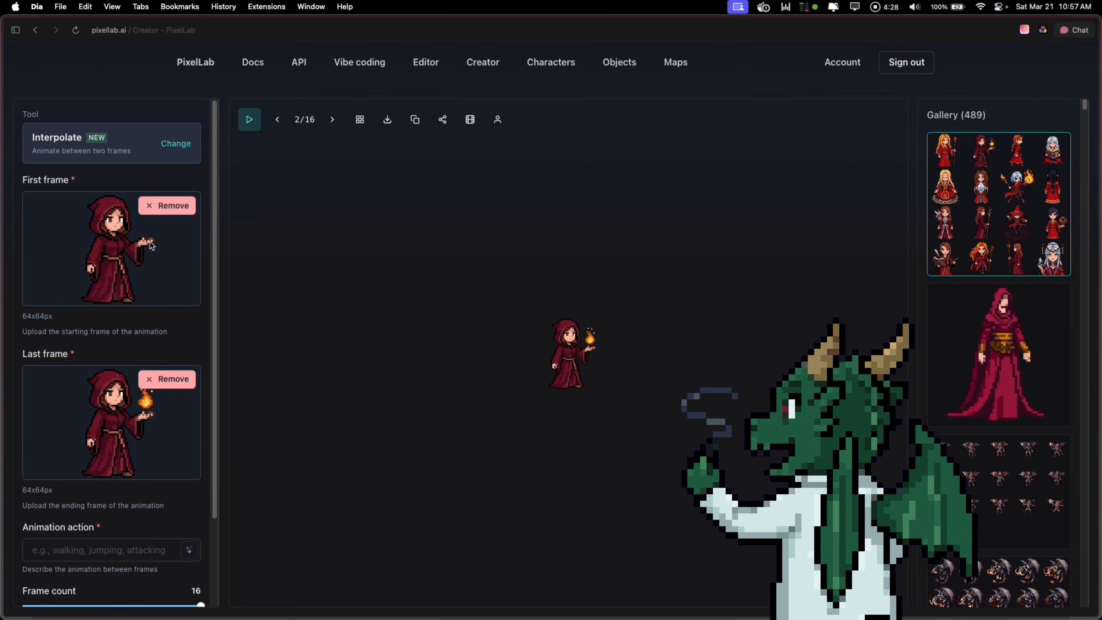
# - Describe the animation action as "the mage does a spell where a fire ball appears on her hand"
pyautogui.scroll(-5, 116, 448)
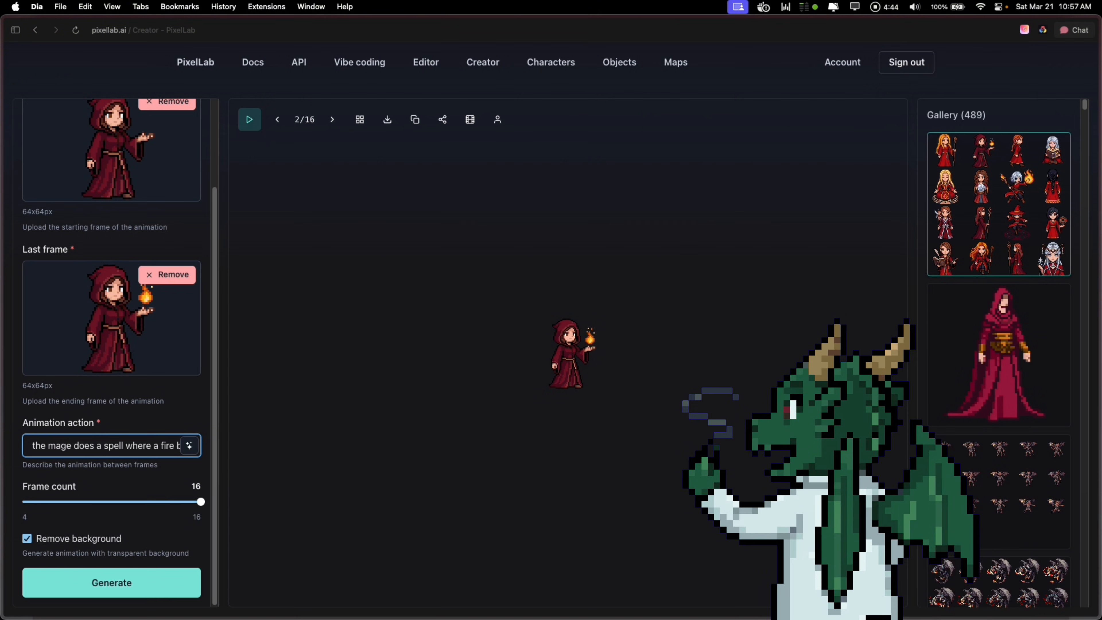
pyautogui.write('all appears on her hand')
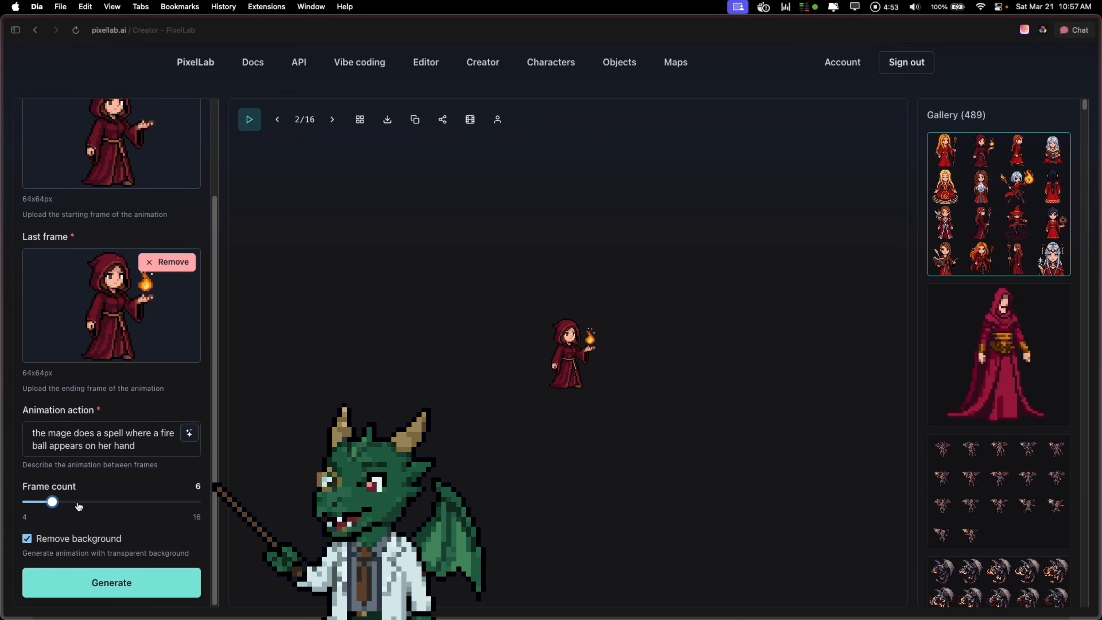
# - Review the first and last frame images and set the frame count to 10
pyautogui.scroll(5, 157, 380)
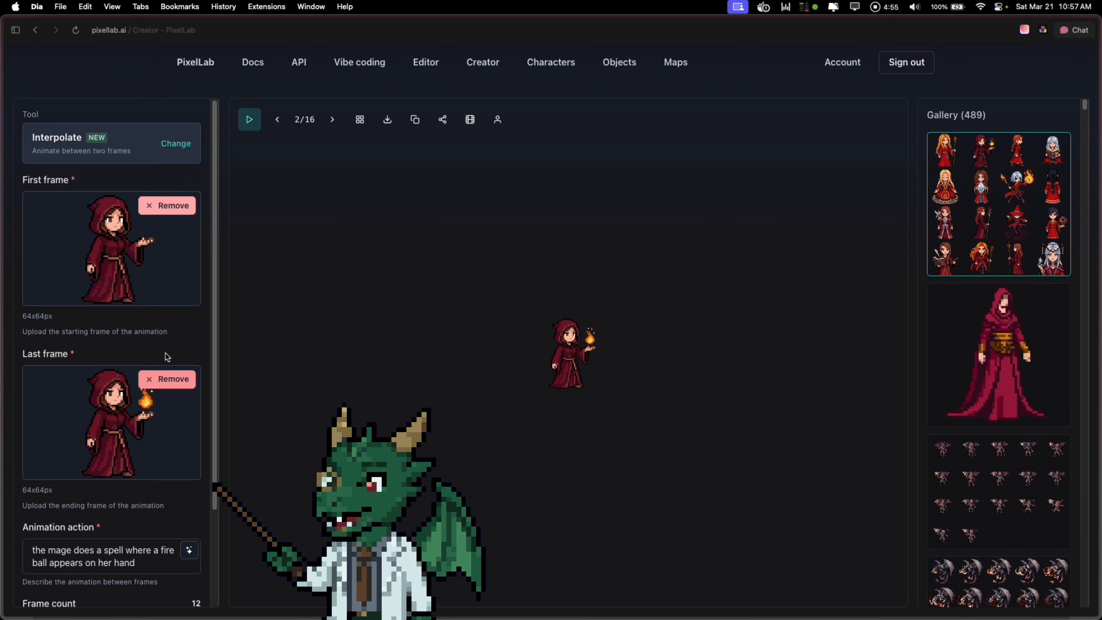
pyautogui.scroll(-5, 101, 334)
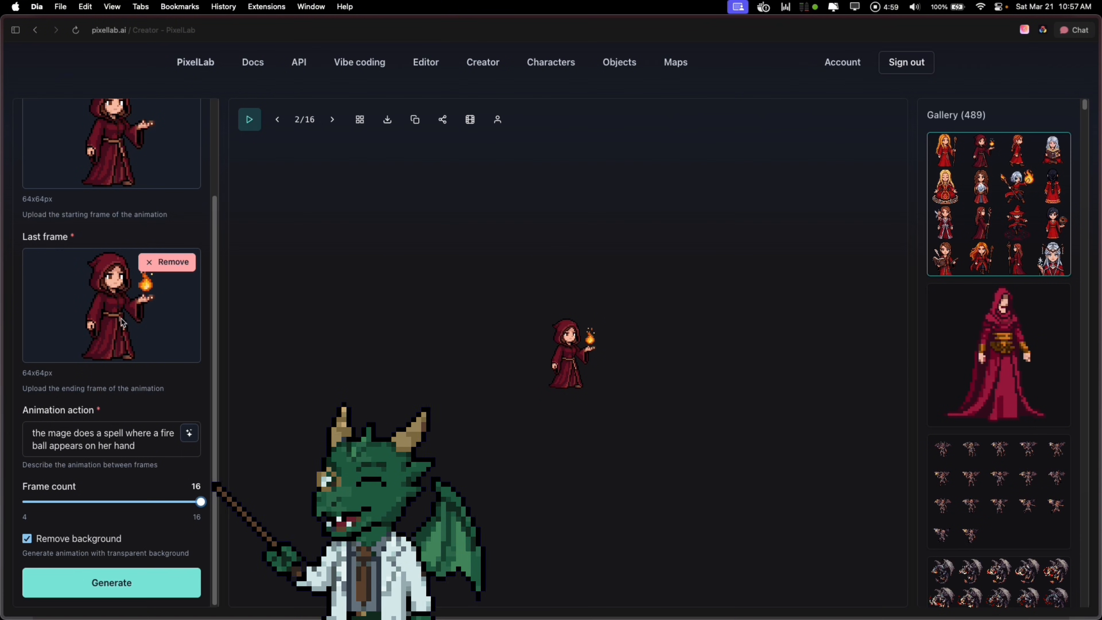
pyautogui.scroll(1, 169, 233)
pyautogui.scroll(-1, 177, 264)
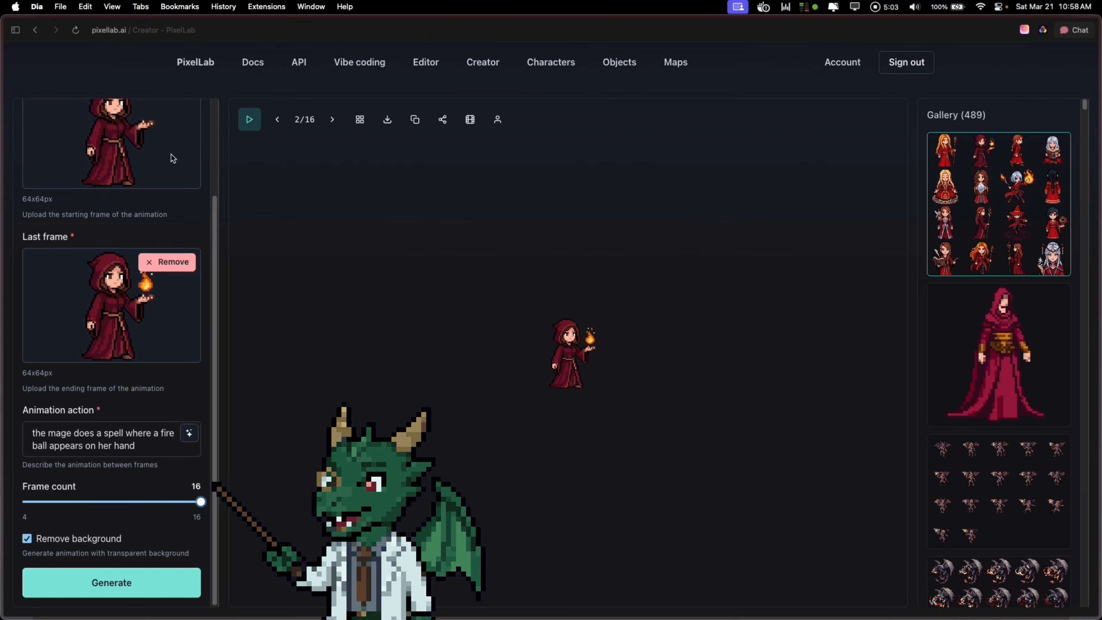
pyautogui.scroll(5, 173, 159)
pyautogui.scroll(-5, 143, 364)
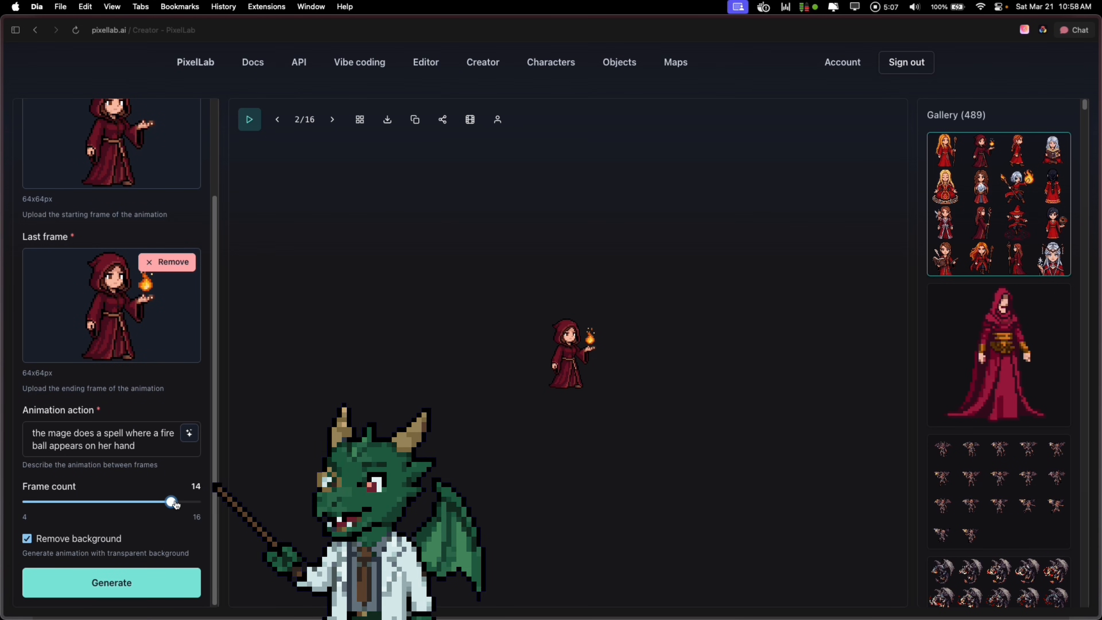
pyautogui.scroll(5, 136, 361)
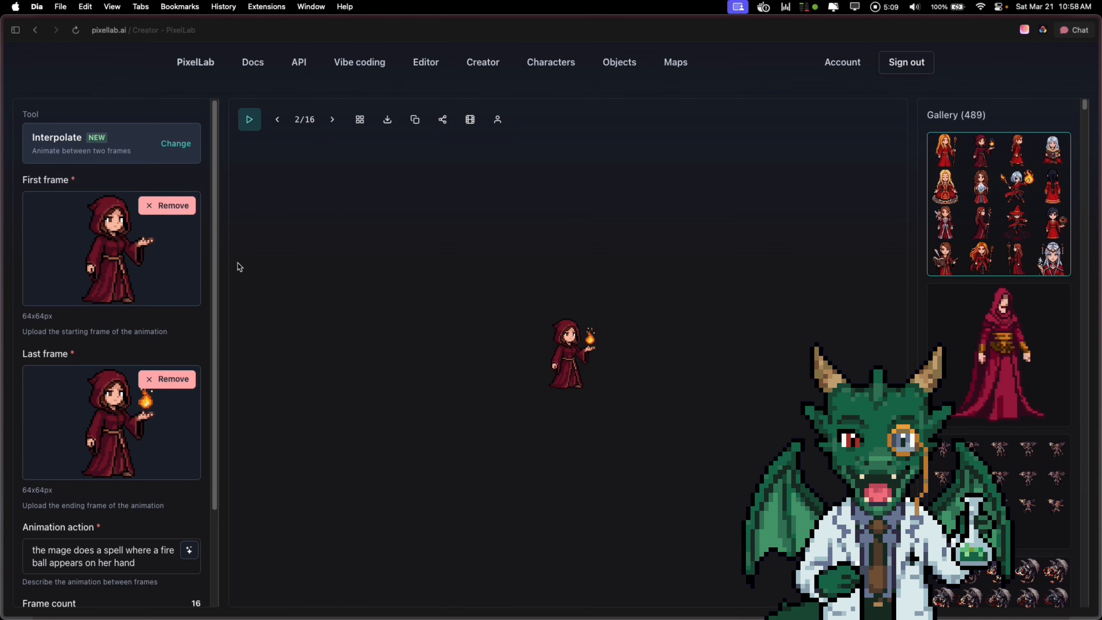
pyautogui.scroll(-5, 138, 320)
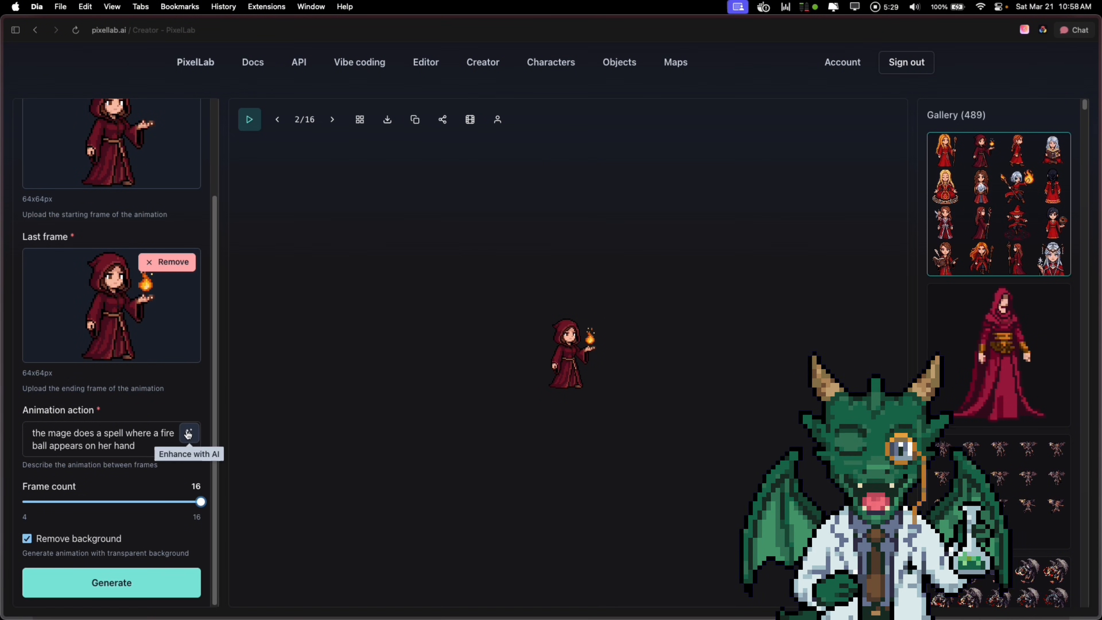
pyautogui.moveTo(199, 501); pyautogui.dragTo(112, 502)
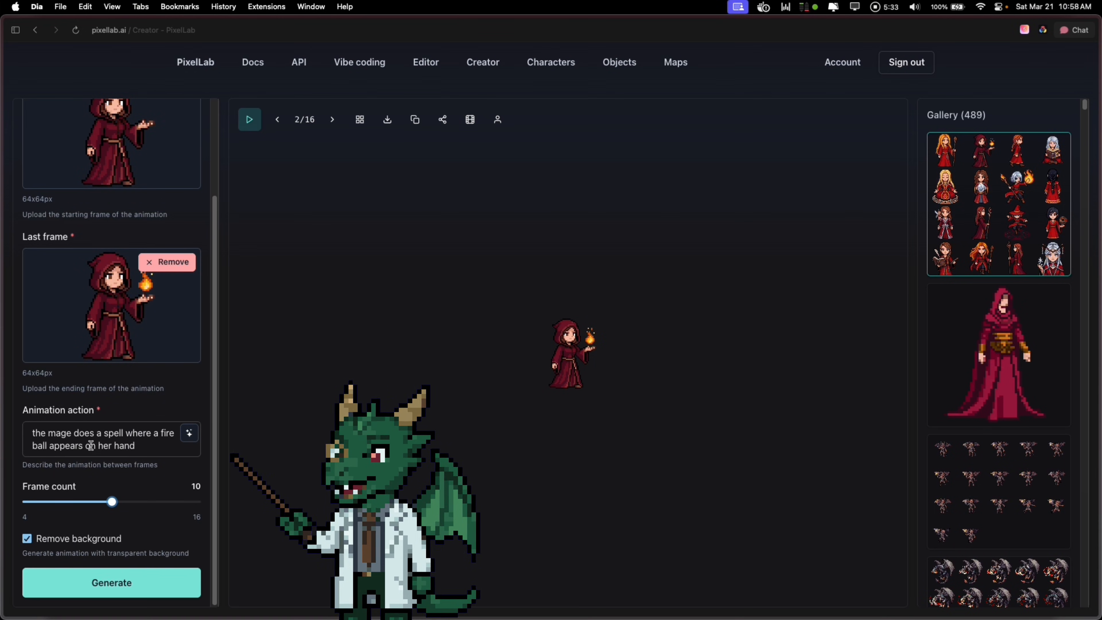
# - Play back the generated fireball animation of the hooded mage and pause it
pyautogui.scroll(3, 141, 360)
pyautogui.scroll(-3, 141, 360)
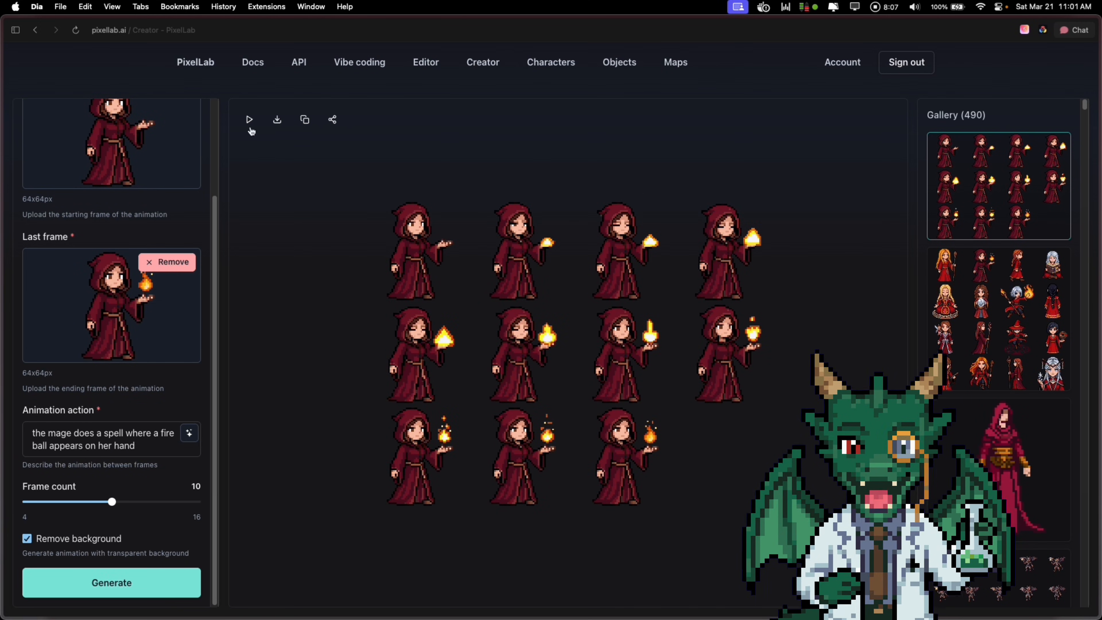
pyautogui.click(245, 119)
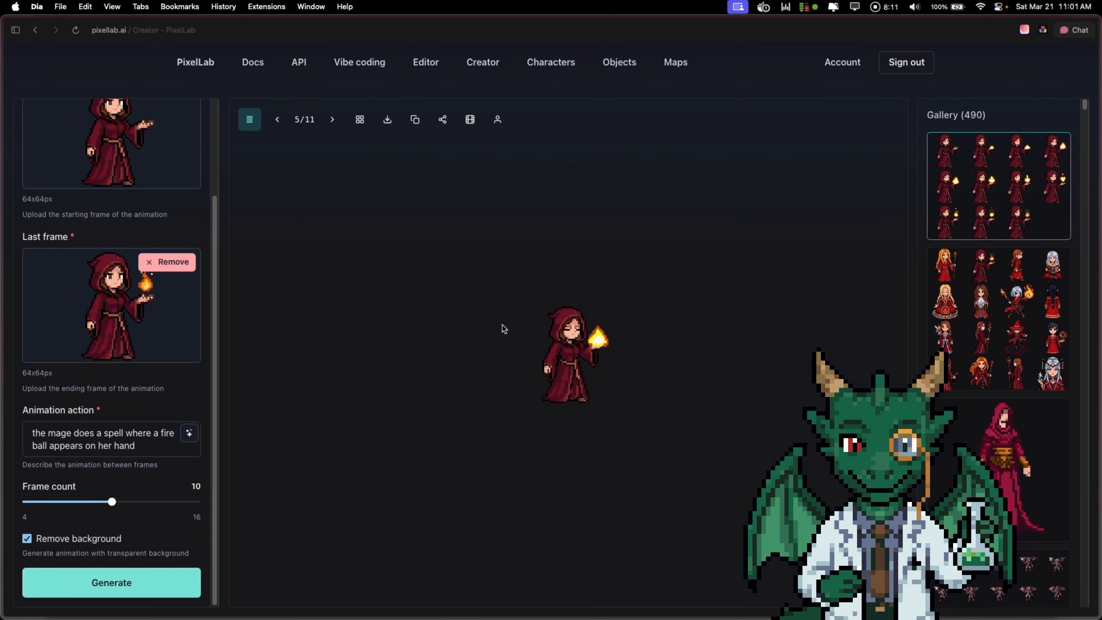
pyautogui.click(249, 119)
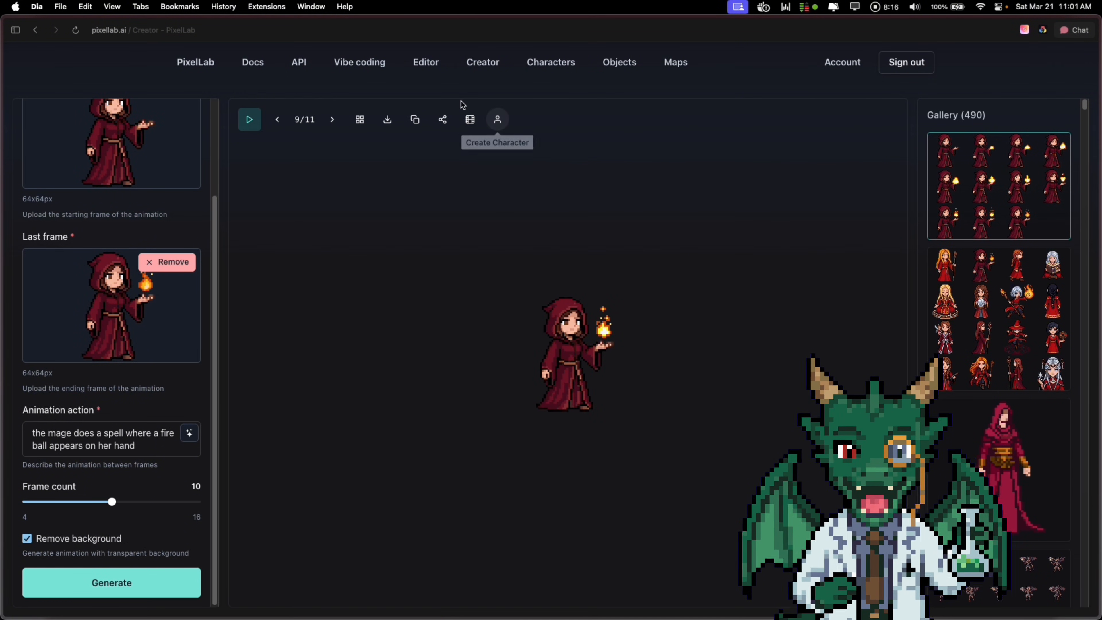
# - Download the mage animation as a GIF and open the downloaded file in Aseprite for a close look
pyautogui.click(386, 123)
pyautogui.press('super+Tab')
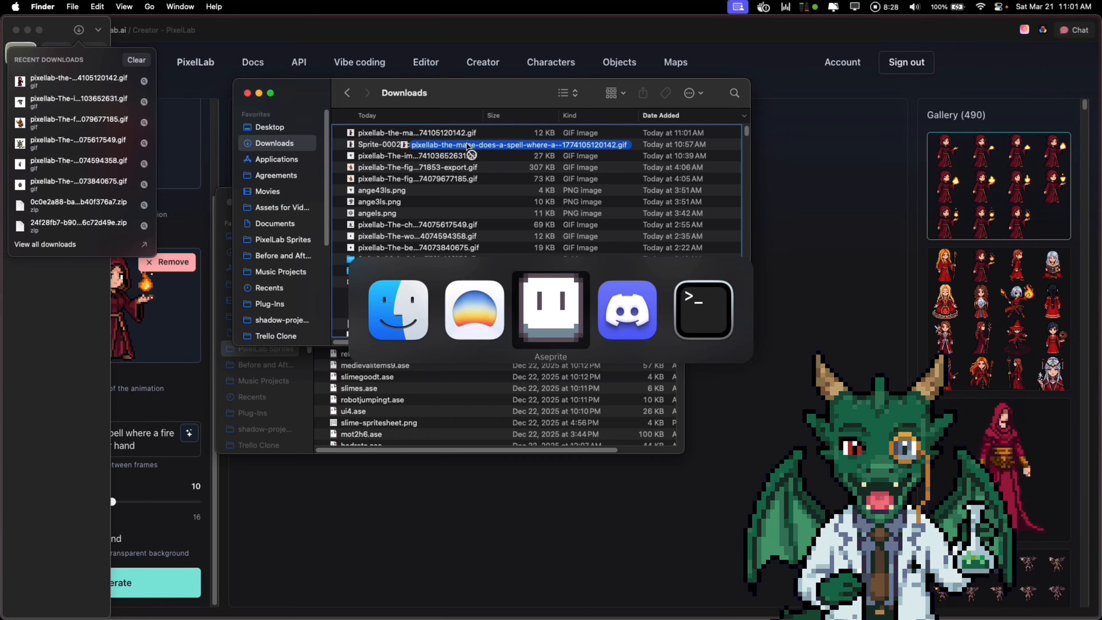
pyautogui.moveTo(455, 81); pyautogui.dragTo(712, 79)
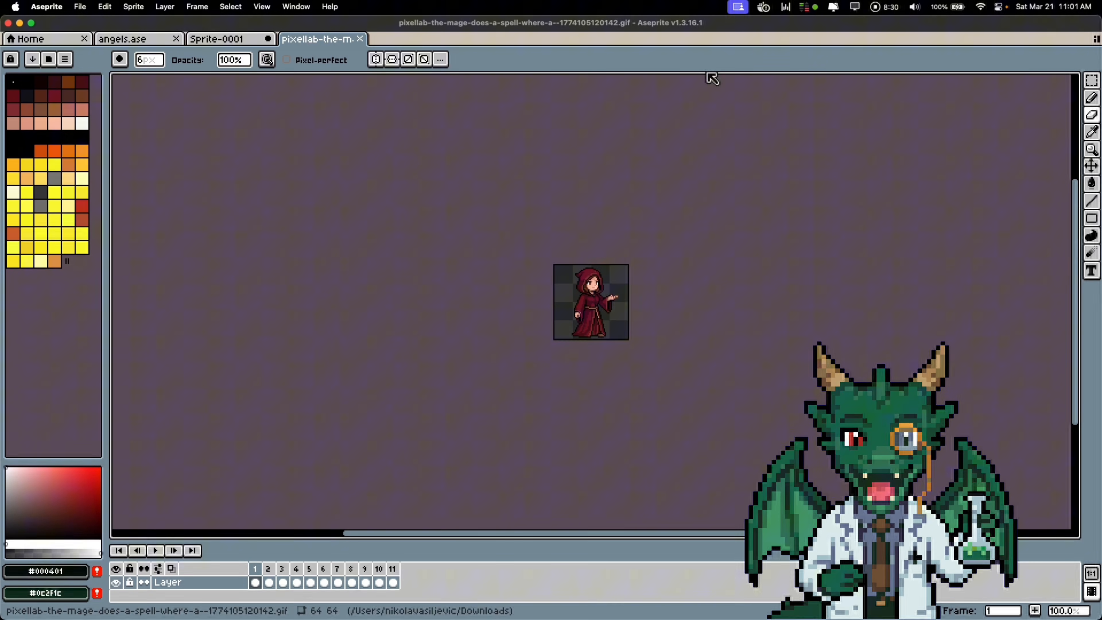
pyautogui.scroll(12, 580, 314)
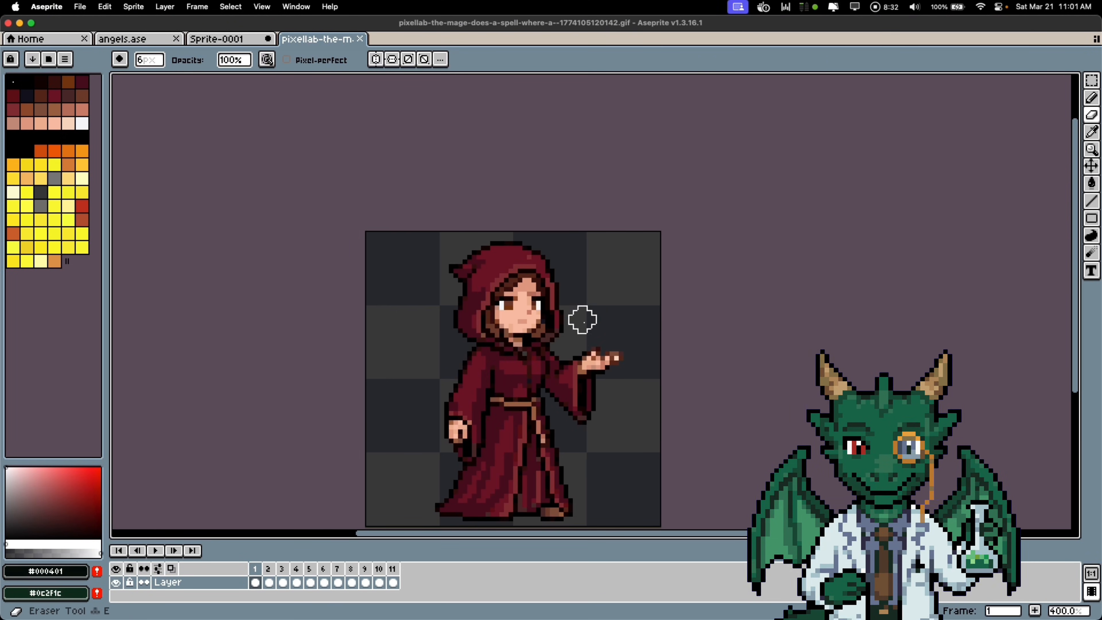
pyautogui.scroll(-8, 569, 350)
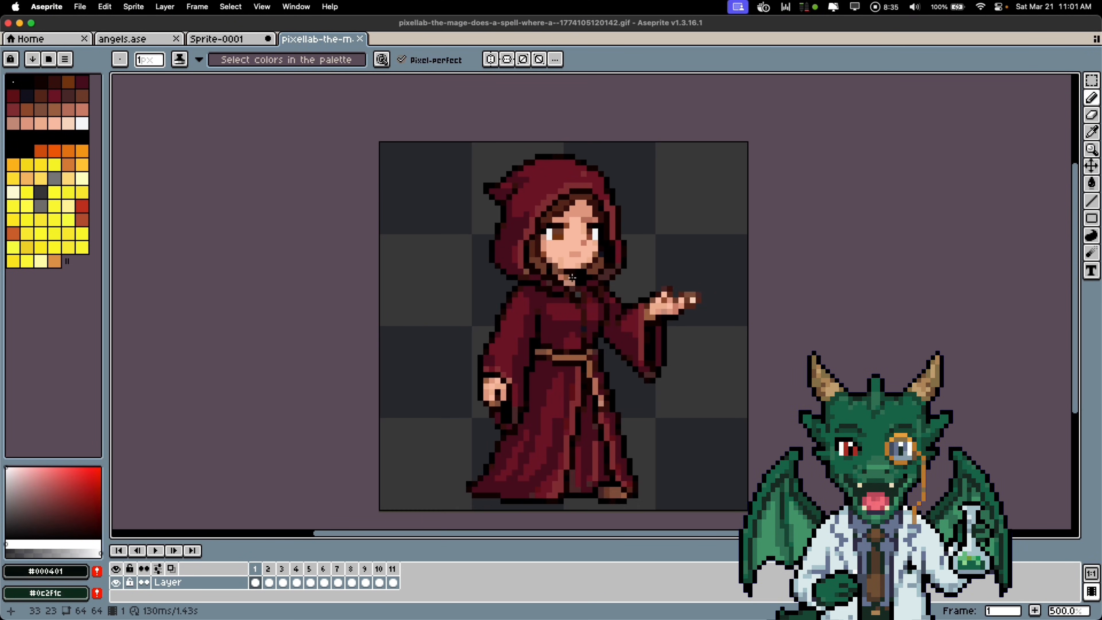
pyautogui.scroll(1, 437, 286)
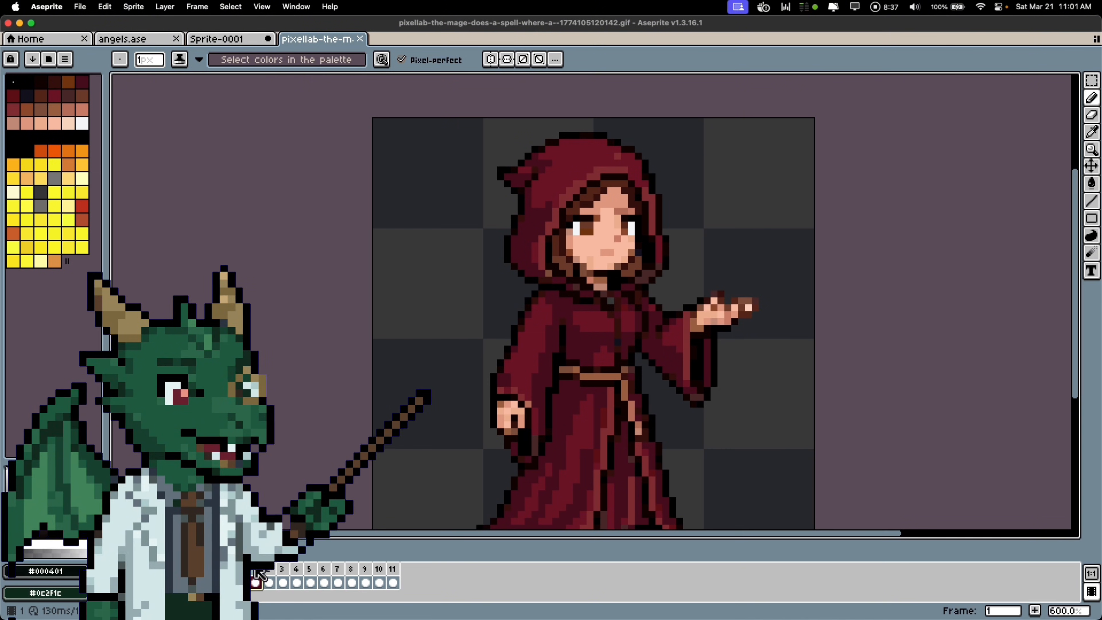
pyautogui.press('i')
pyautogui.click(618, 291)
pyautogui.press('b')
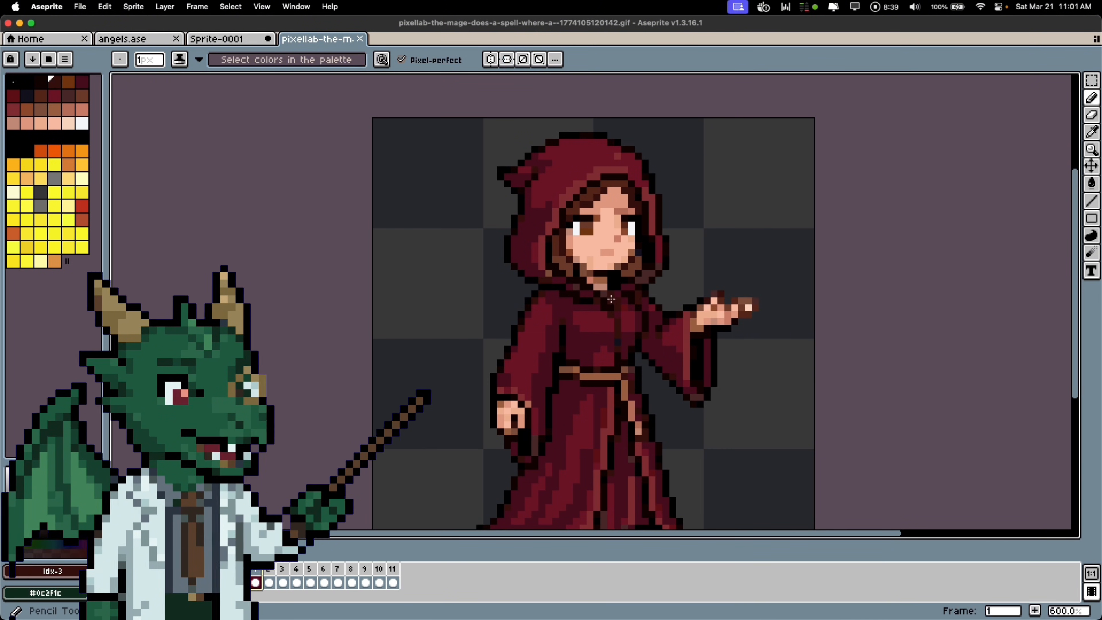
pyautogui.hotkey('ctrl', 'z')
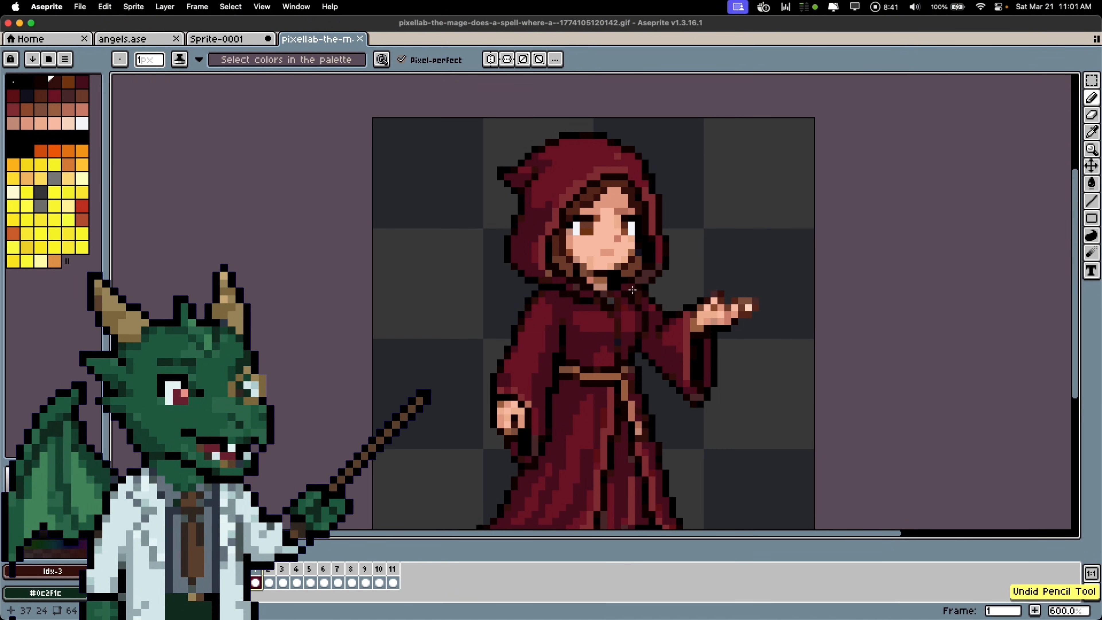
# - Paint a single grey pixel on the mage's robe collar with the grey from the palette
pyautogui.scroll(4, 621, 283)
pyautogui.click(59, 179)
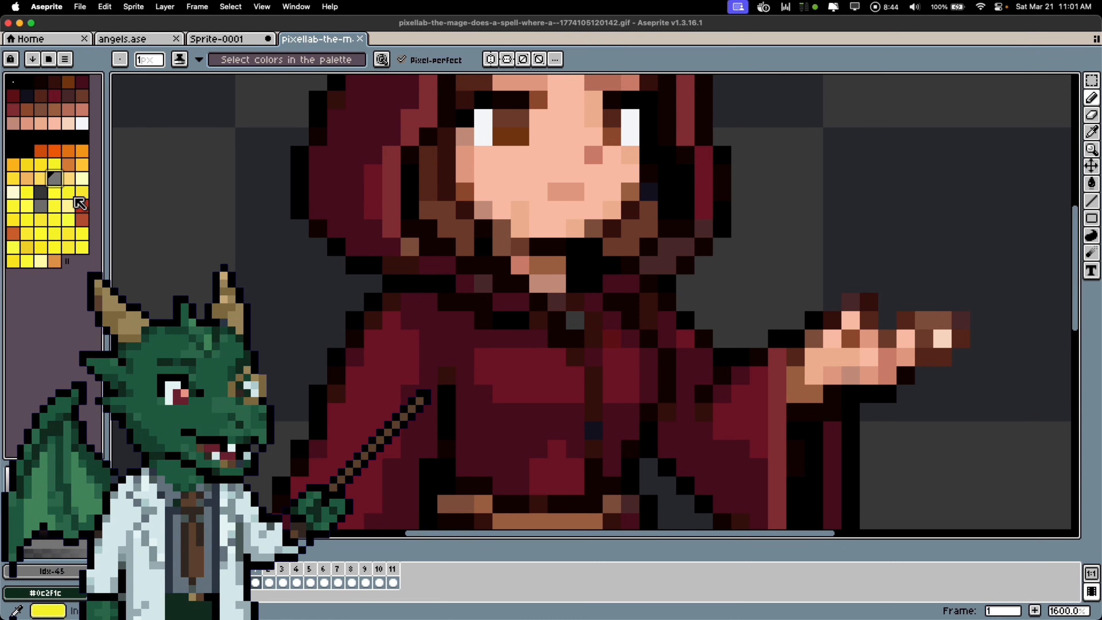
pyautogui.click(574, 320)
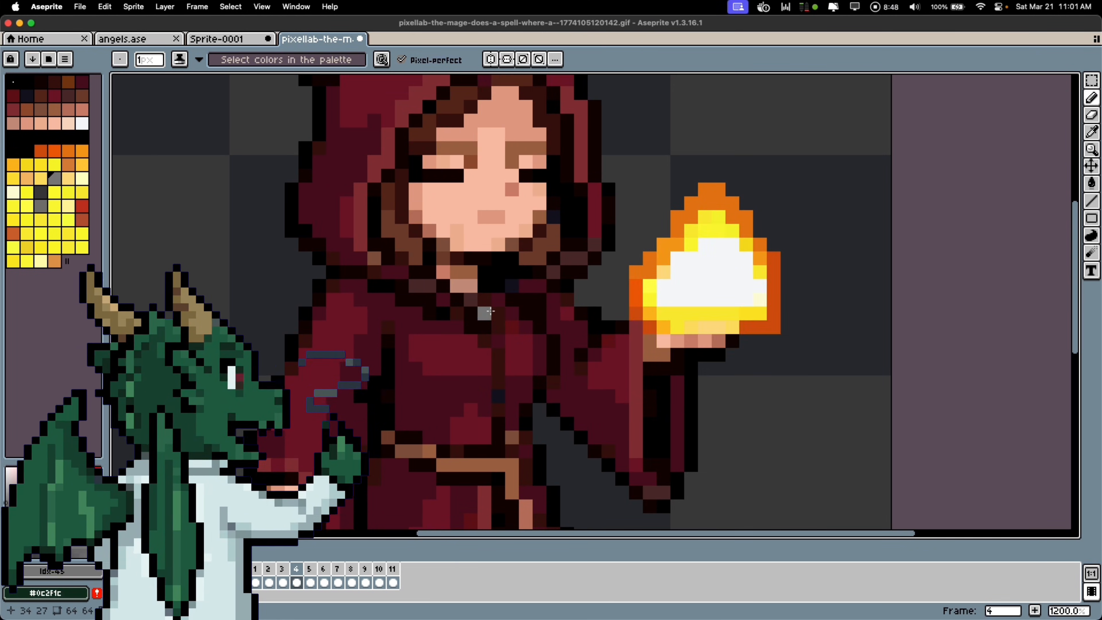
pyautogui.scroll(-3, 563, 353)
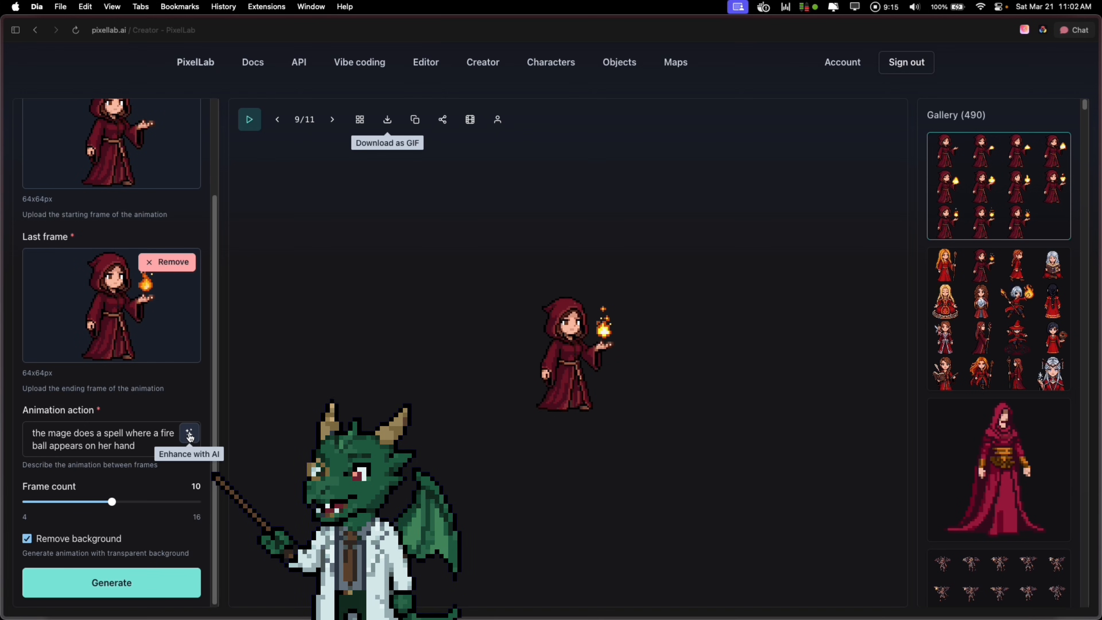
# - Back in the PixelLab Creator, enhance the animation action description with AI and generate the mage animation again
pyautogui.click(189, 434)
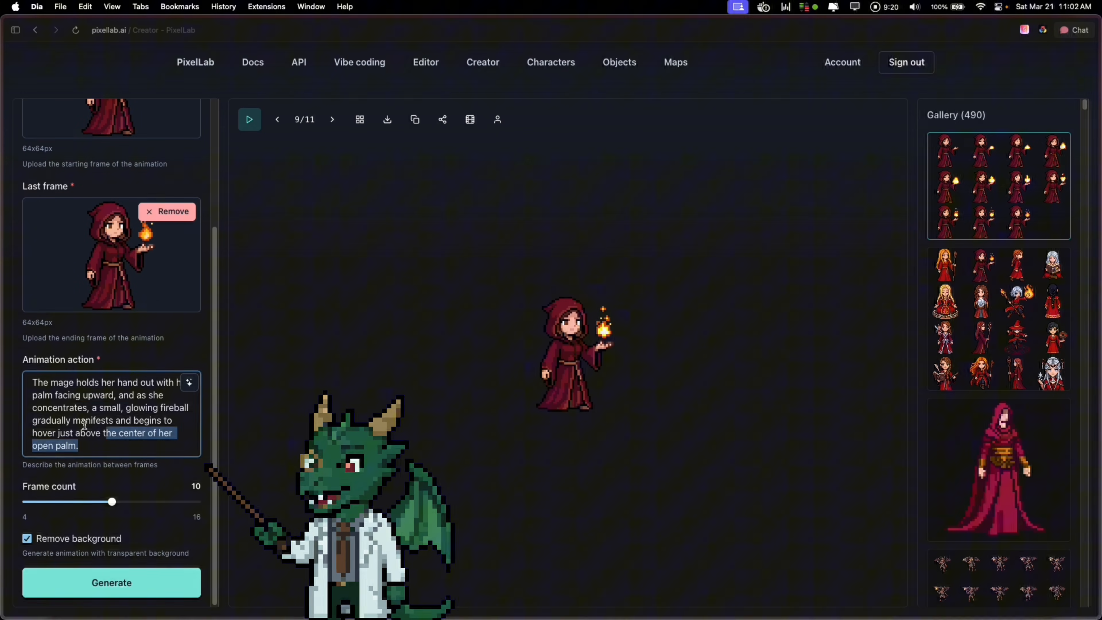
pyautogui.moveTo(84, 424); pyautogui.dragTo(32, 381)
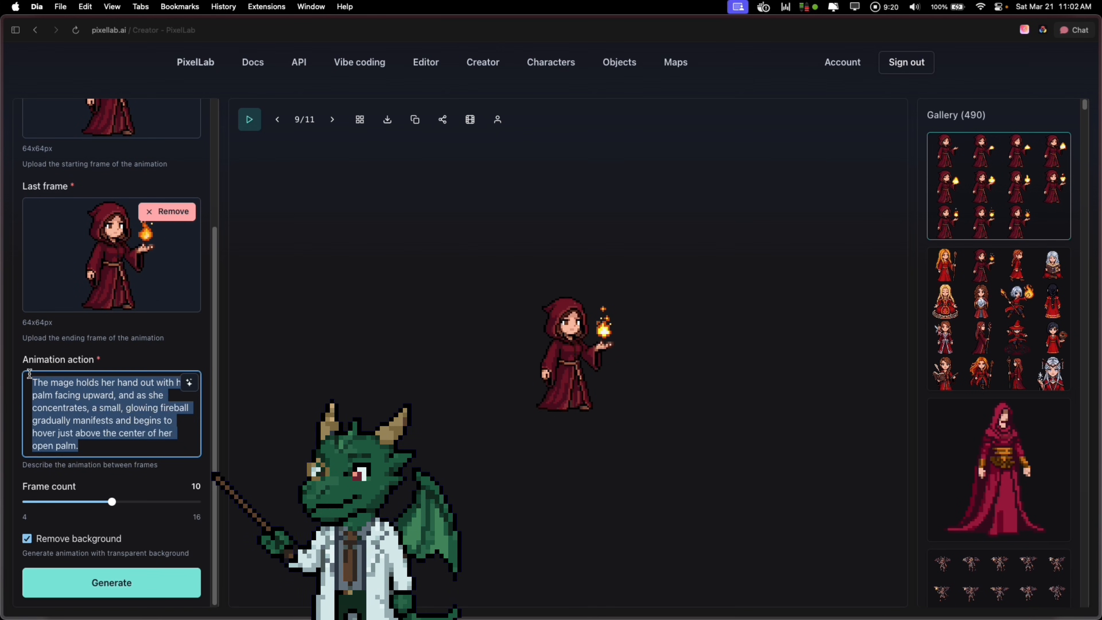
pyautogui.click(130, 355)
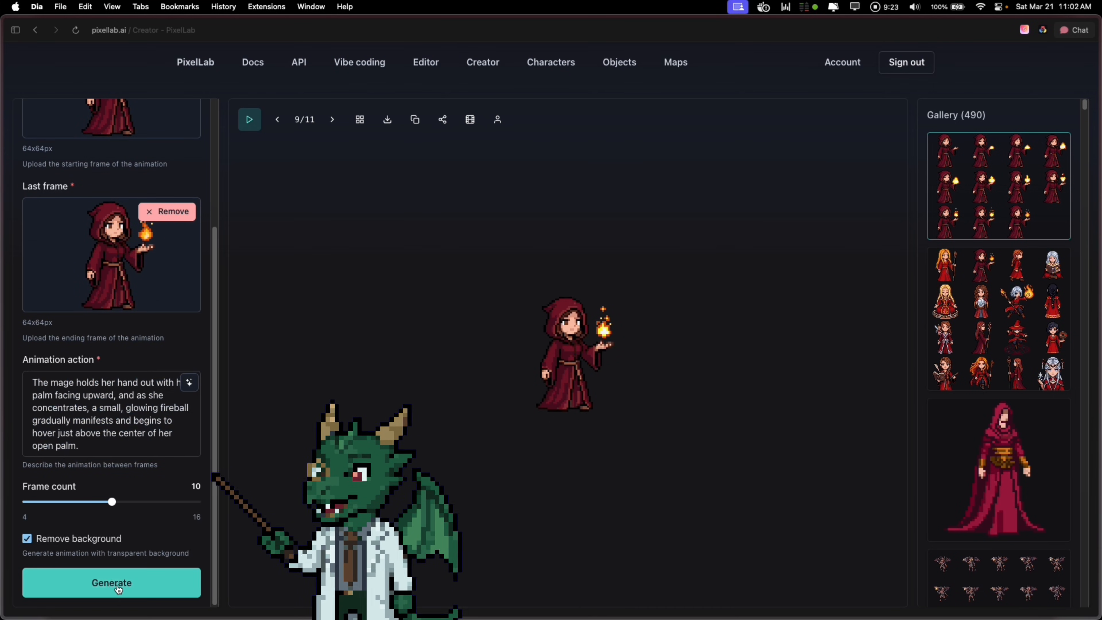
pyautogui.click(118, 589)
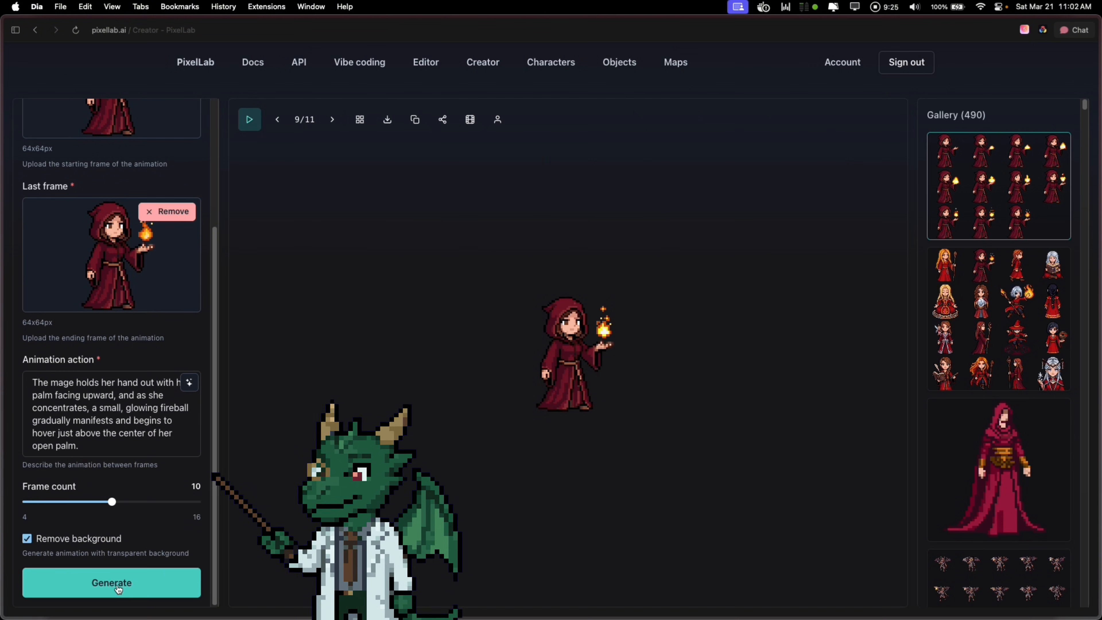
# - Play back the new mage animation and compare it with the phrase "and as she concentrates" in the enhanced description
pyautogui.click(251, 119)
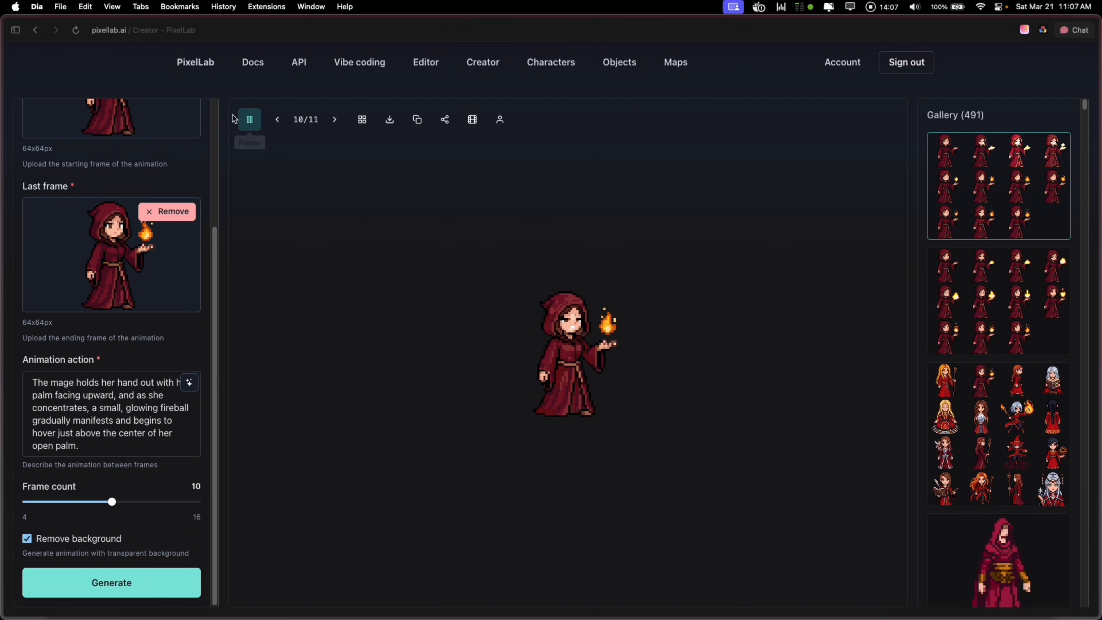
pyautogui.click(250, 120)
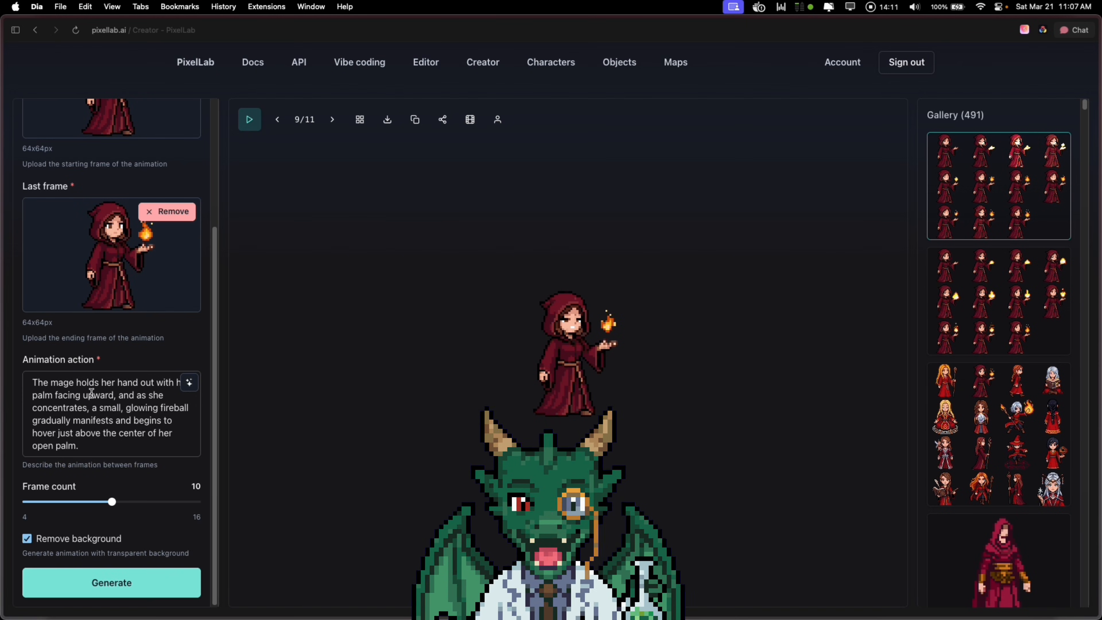
pyautogui.moveTo(115, 394); pyautogui.dragTo(94, 407)
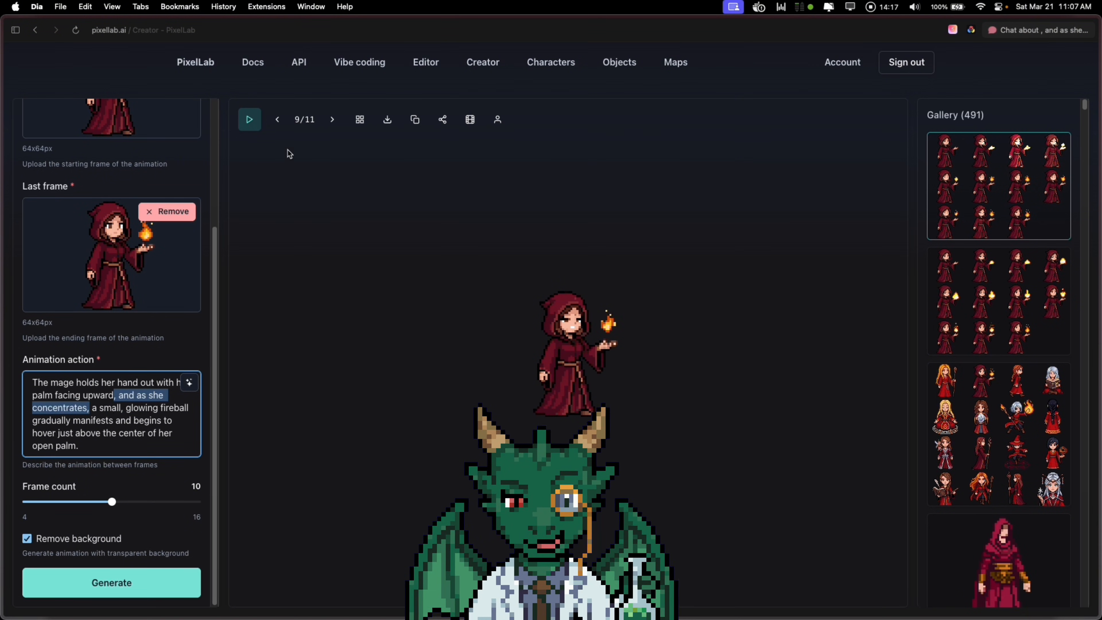
pyautogui.click(250, 120)
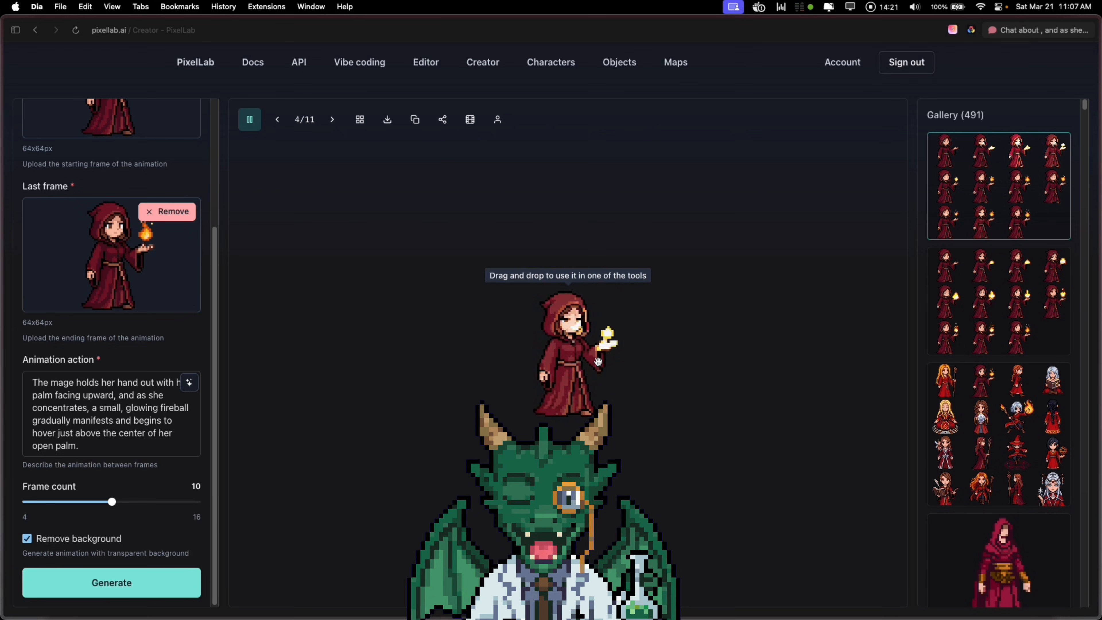
pyautogui.click(250, 120)
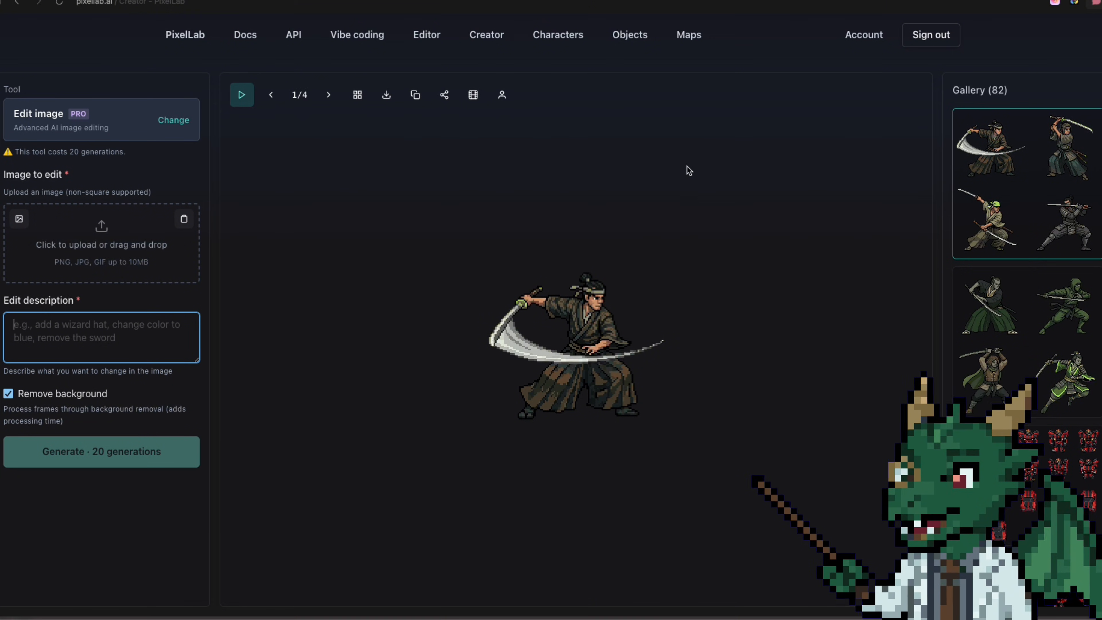
# - Choose the Edit image PRO tool and use the samurai with the sweeping sword slash as the image to edit
pyautogui.click(172, 121)
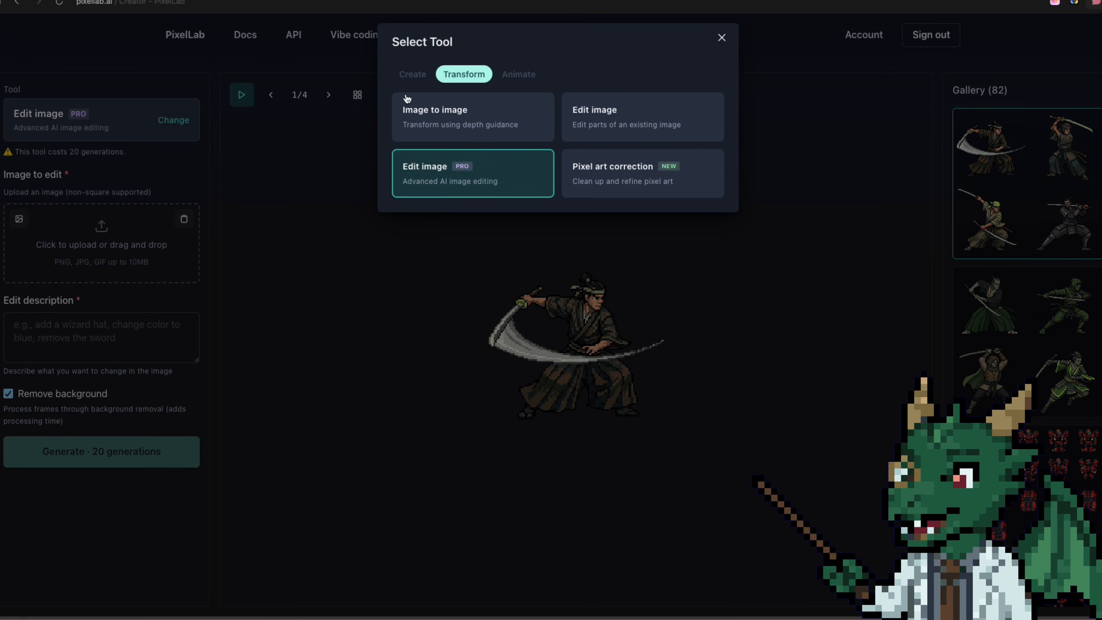
pyautogui.click(410, 72)
pyautogui.click(466, 75)
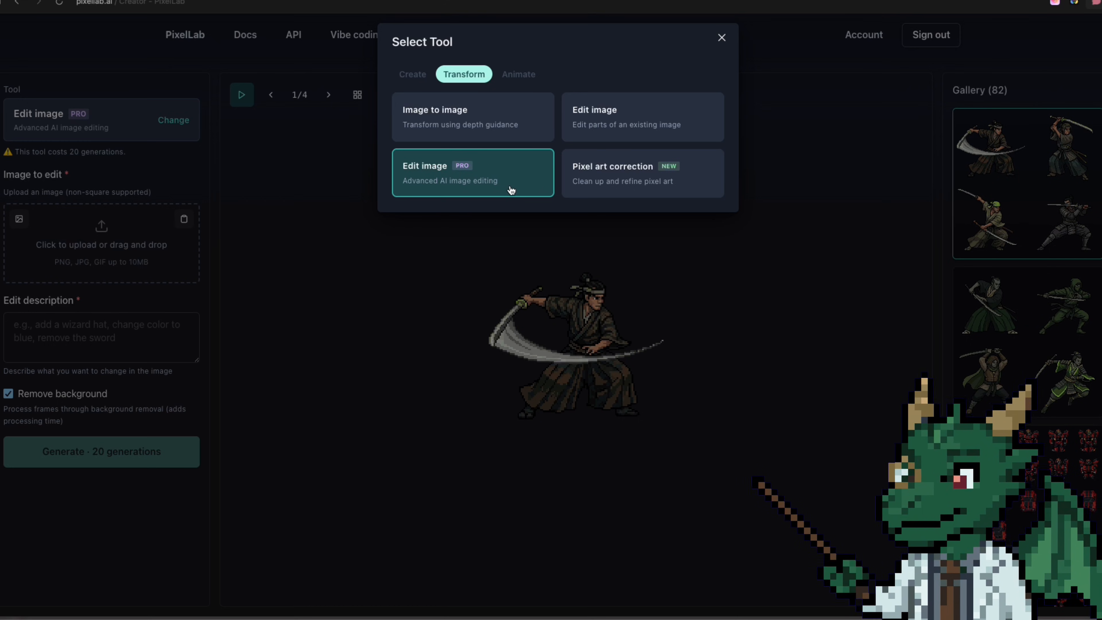
pyautogui.click(501, 172)
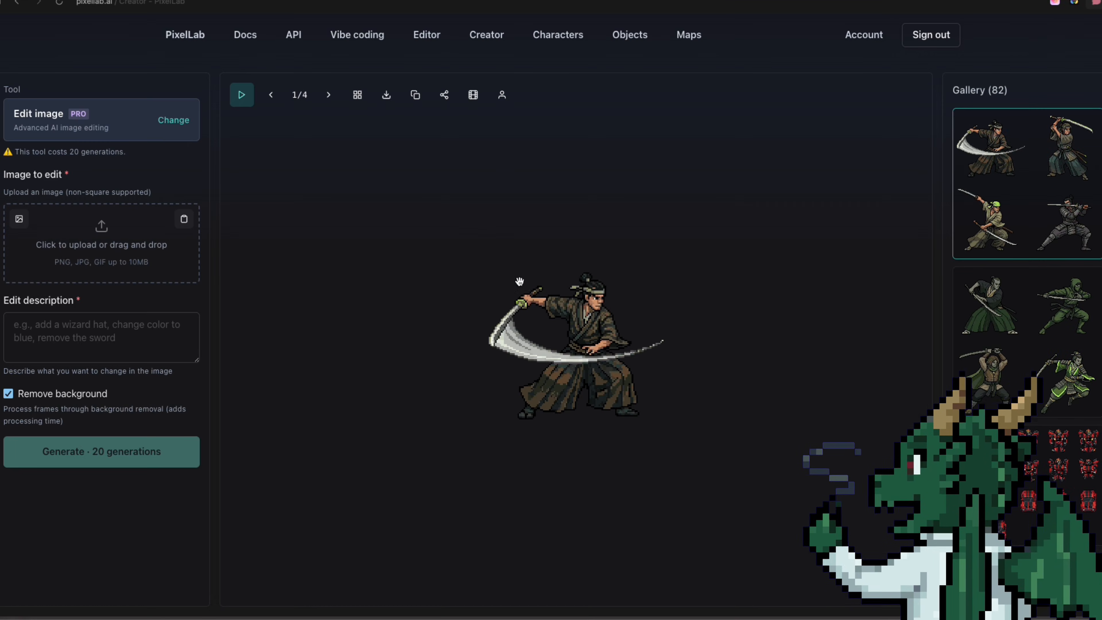
pyautogui.moveTo(604, 324); pyautogui.dragTo(143, 239)
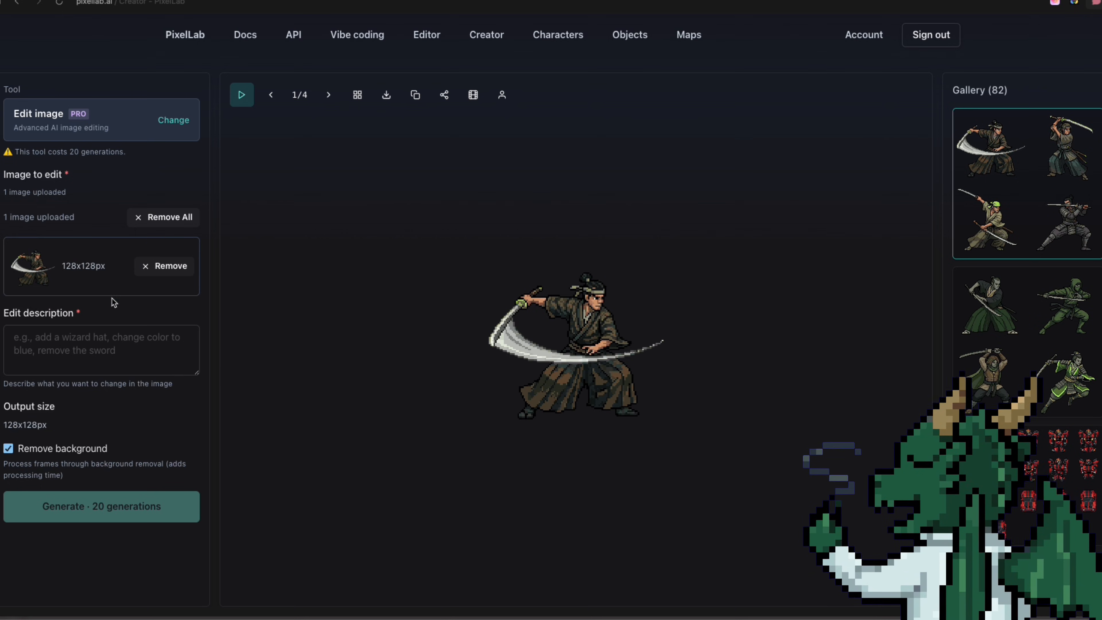
# - Describe the edit as "make it be the first frame of the attack, starting slash attack" and generate the image
pyautogui.click(111, 348)
pyautogui.write('make it be the first frame of the attack, starting slash attack')
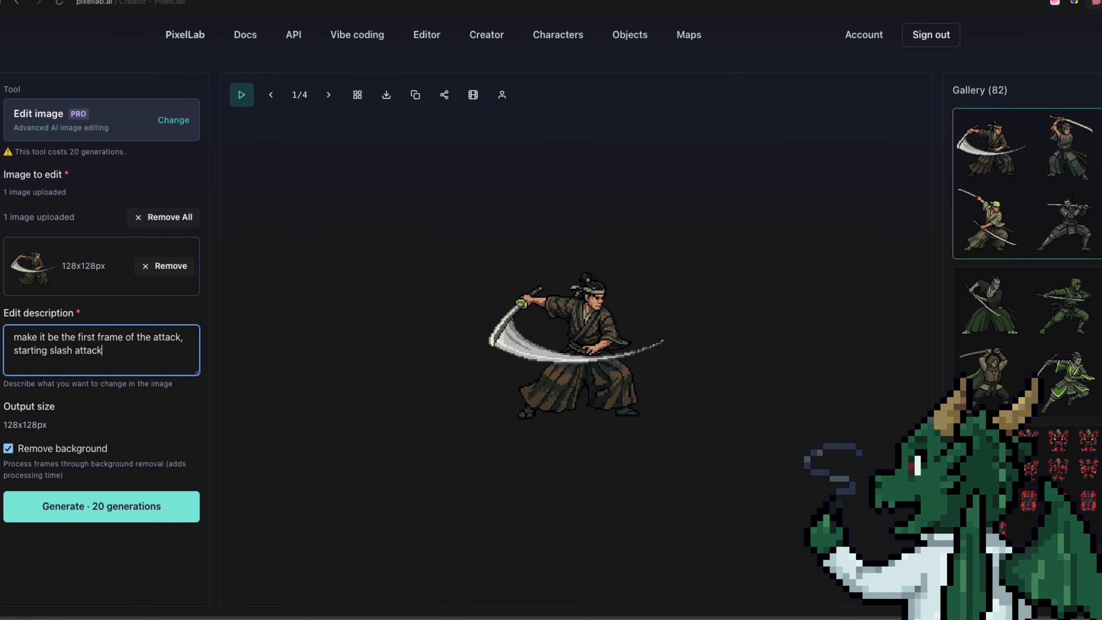
pyautogui.click(91, 504)
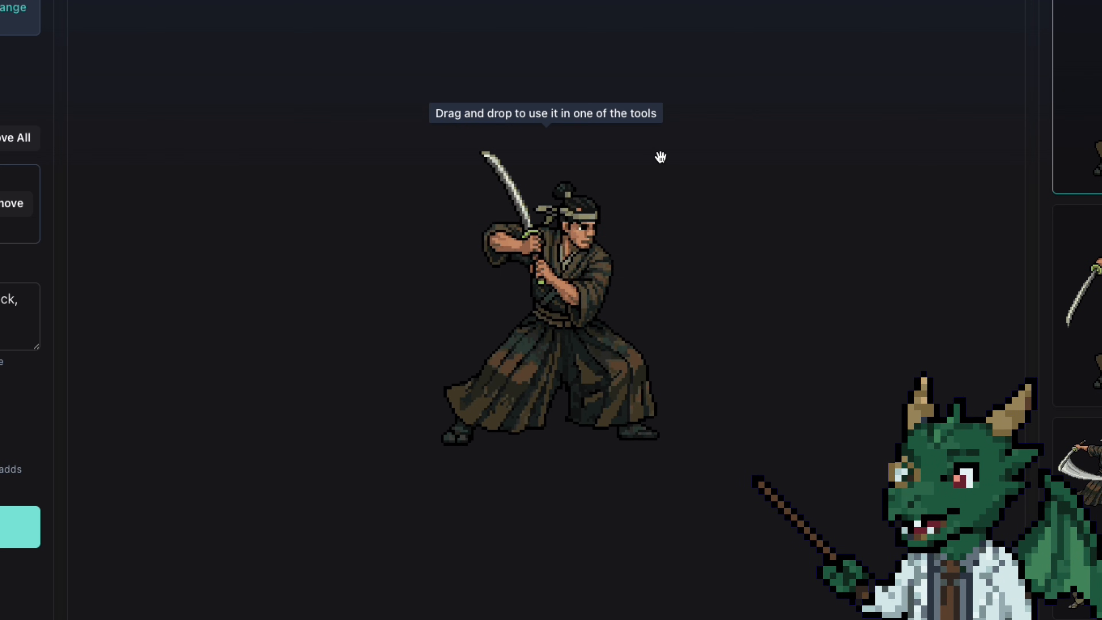
# - In the Interpolate tool, use the samurai with the raised sword as first frame and the original slashing samurai as last frame
pyautogui.moveTo(538, 292); pyautogui.dragTo(96, 222)
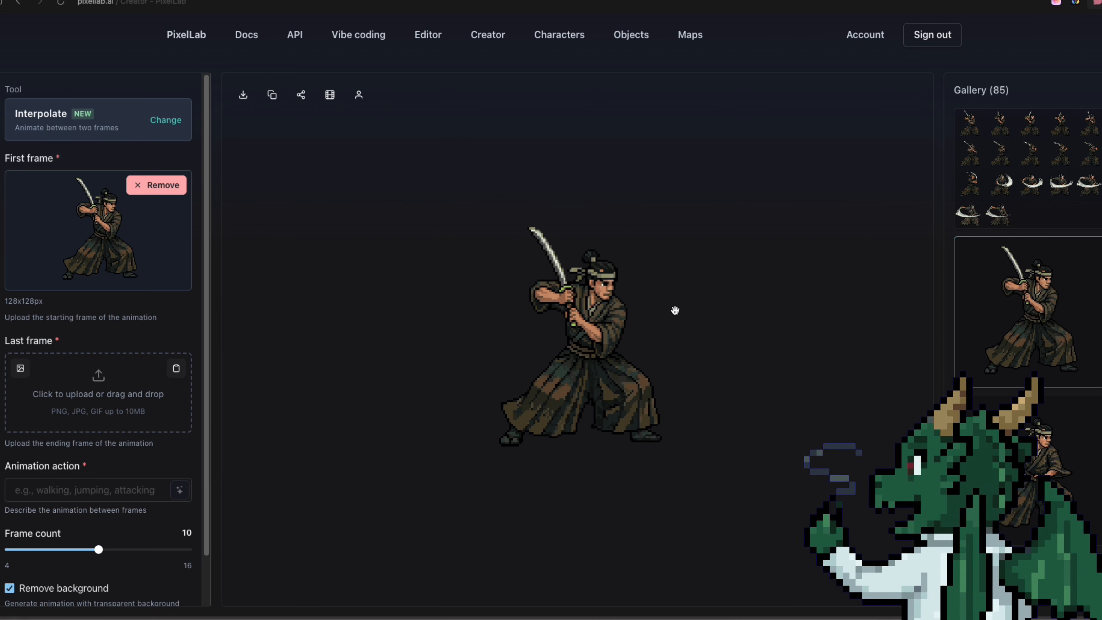
pyautogui.click(1041, 469)
pyautogui.click(1041, 569)
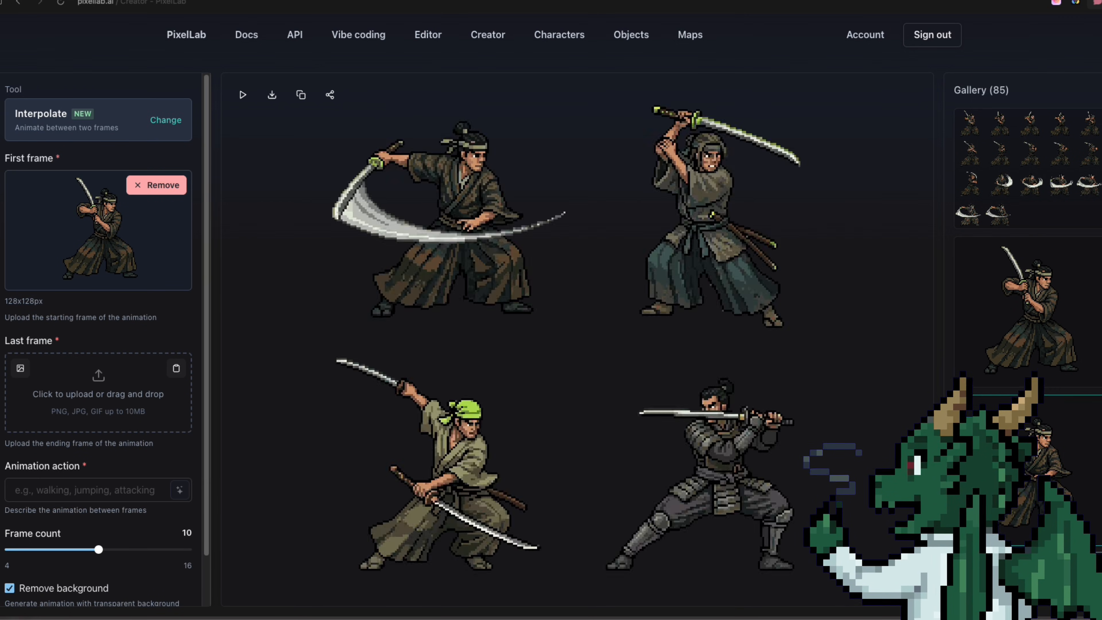
pyautogui.click(243, 94)
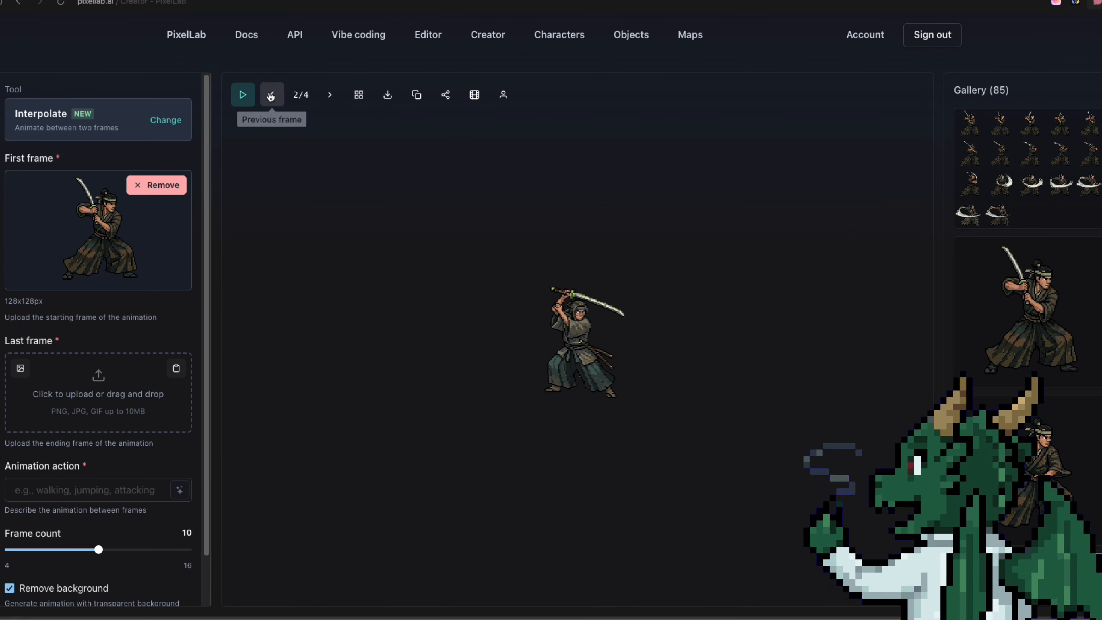
pyautogui.moveTo(542, 304); pyautogui.dragTo(121, 382)
# - Enter "slash attack" as the animation action and enhance the description with AI
pyautogui.scroll(-3, 121, 383)
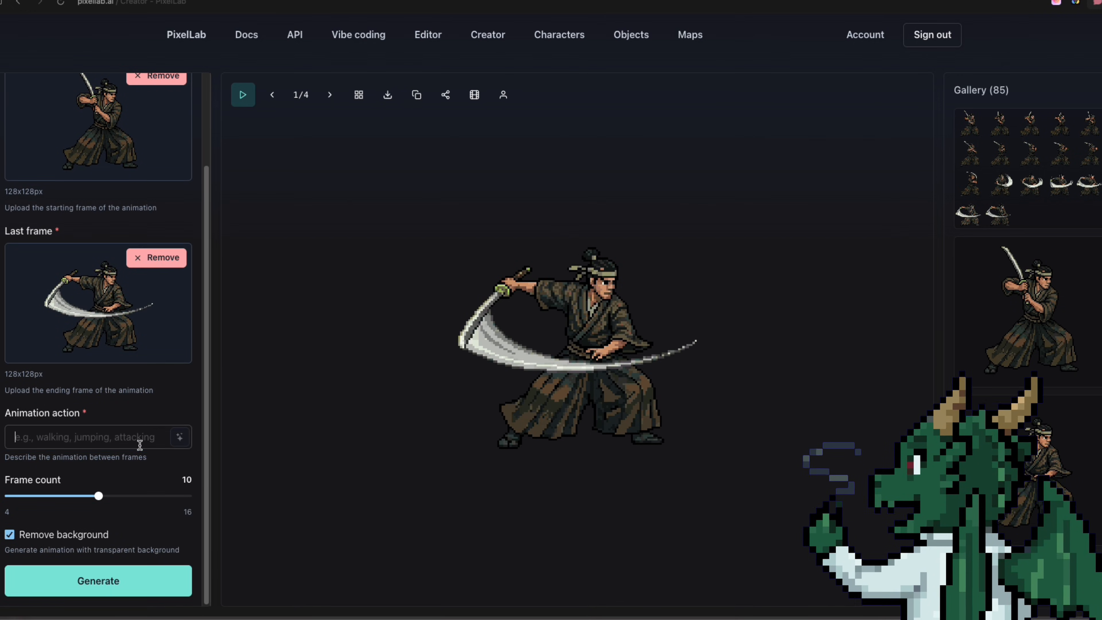
pyautogui.click(148, 437)
pyautogui.write('slash attack')
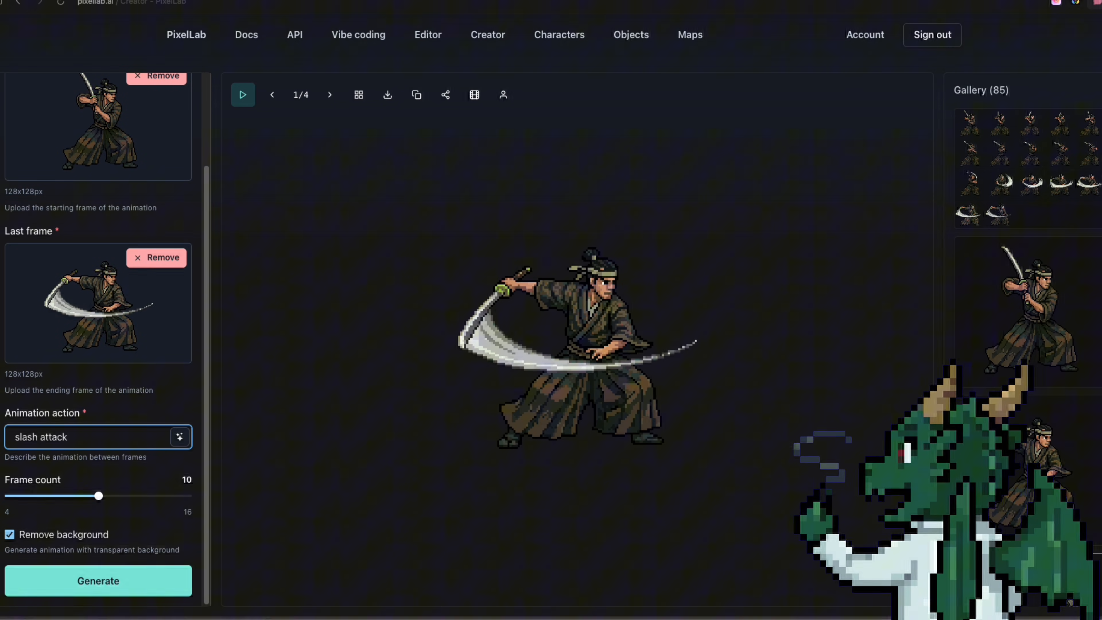
pyautogui.click(180, 437)
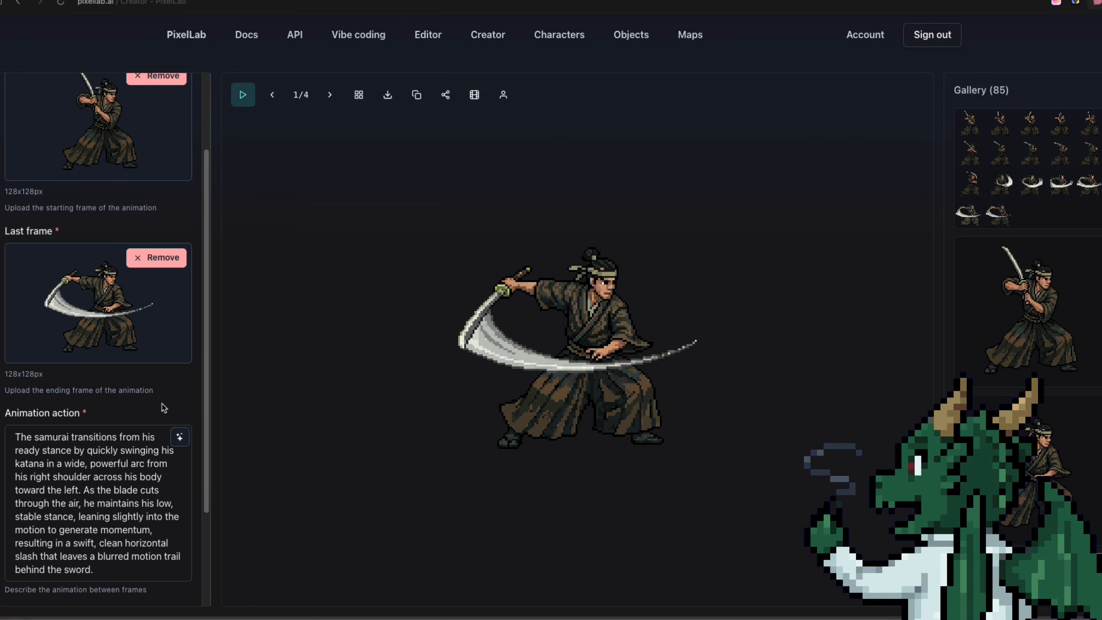
pyautogui.scroll(-2, 154, 416)
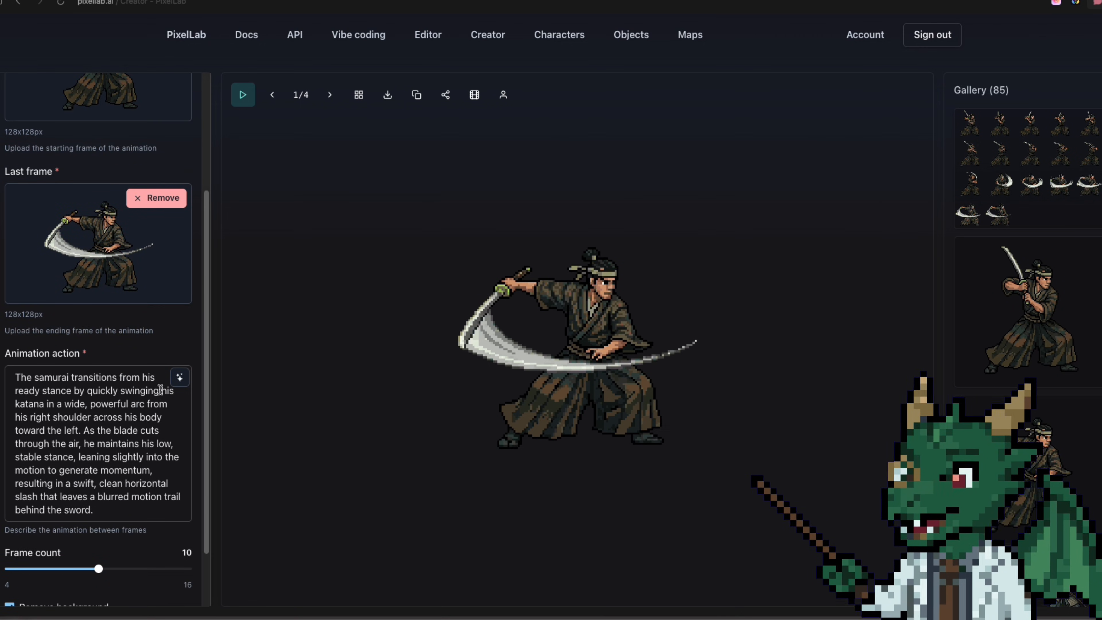
# - Generate the samurai slash animation with a frame count of 10 and preview its playback
pyautogui.scroll(-2, 191, 334)
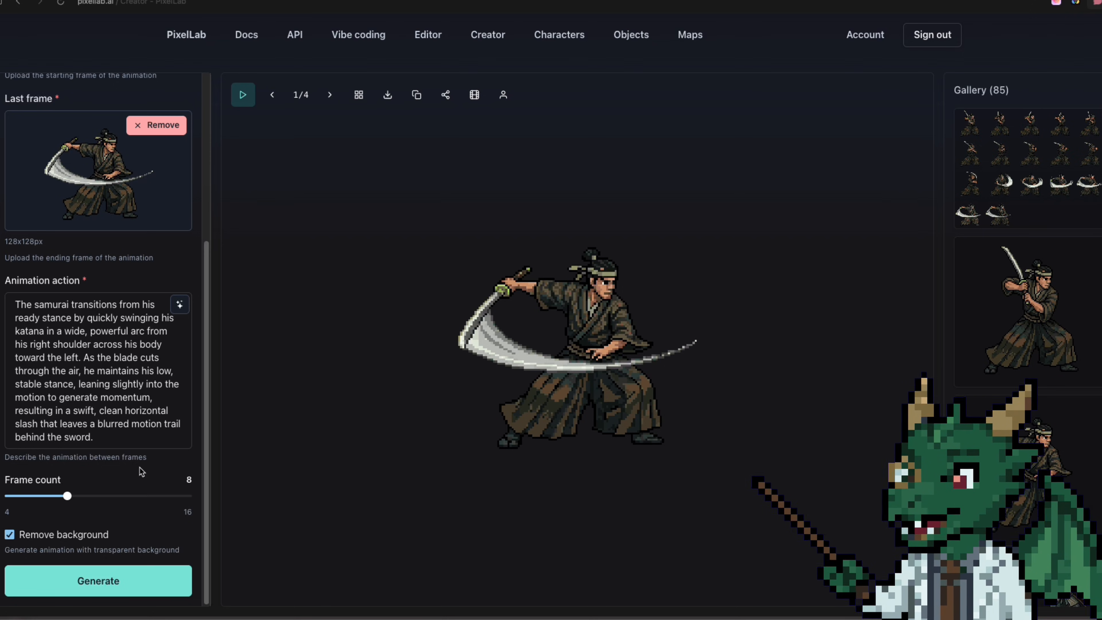
pyautogui.moveTo(67, 496); pyautogui.dragTo(99, 496)
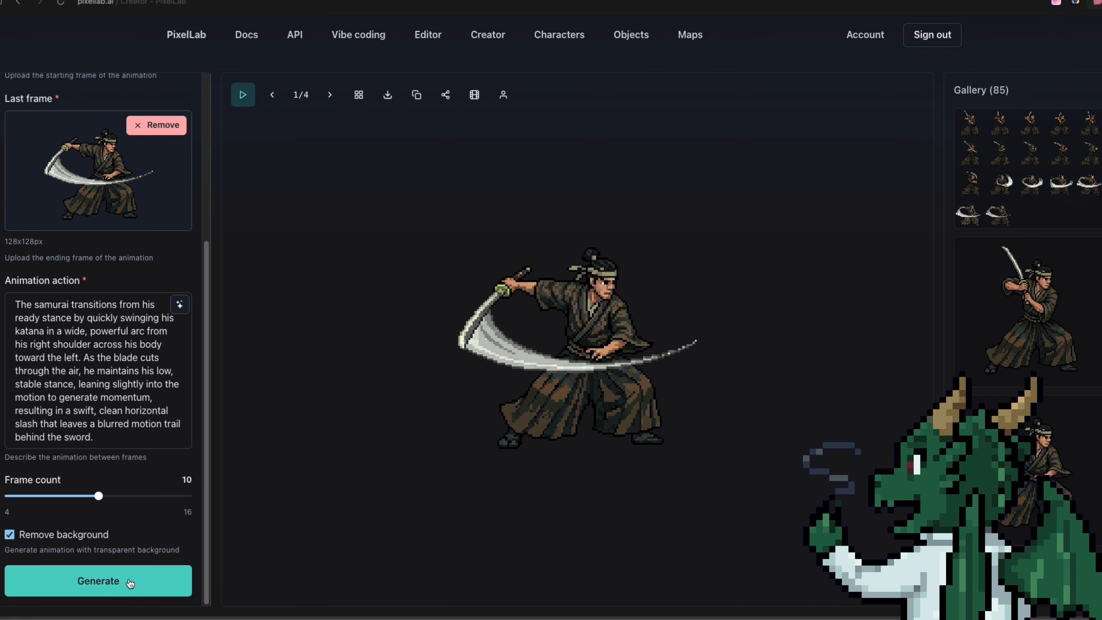
pyautogui.click(81, 580)
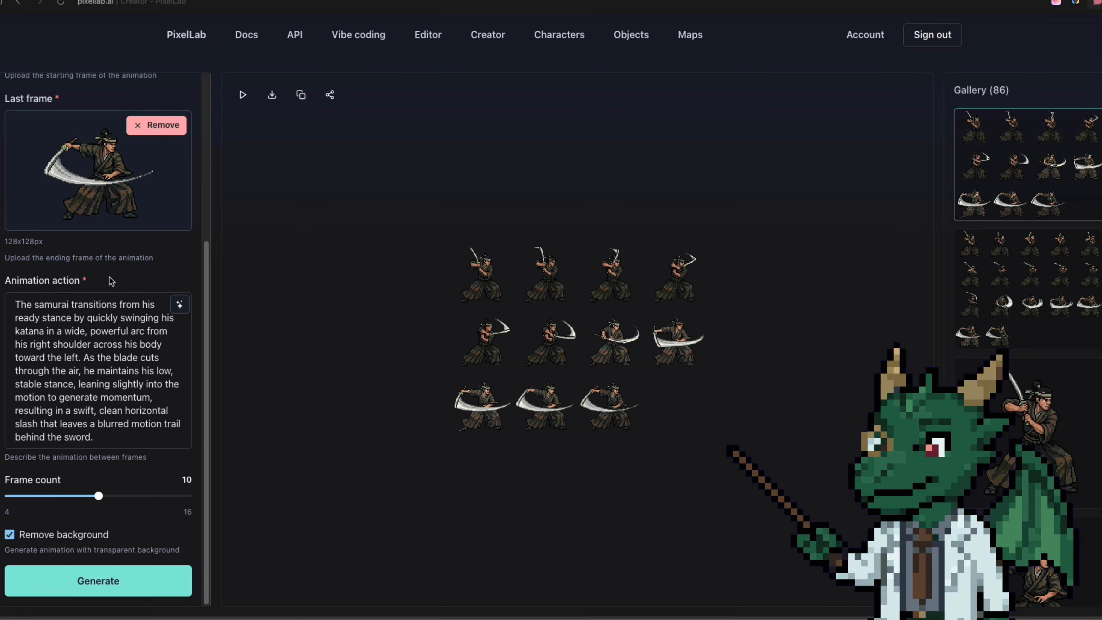
pyautogui.click(243, 95)
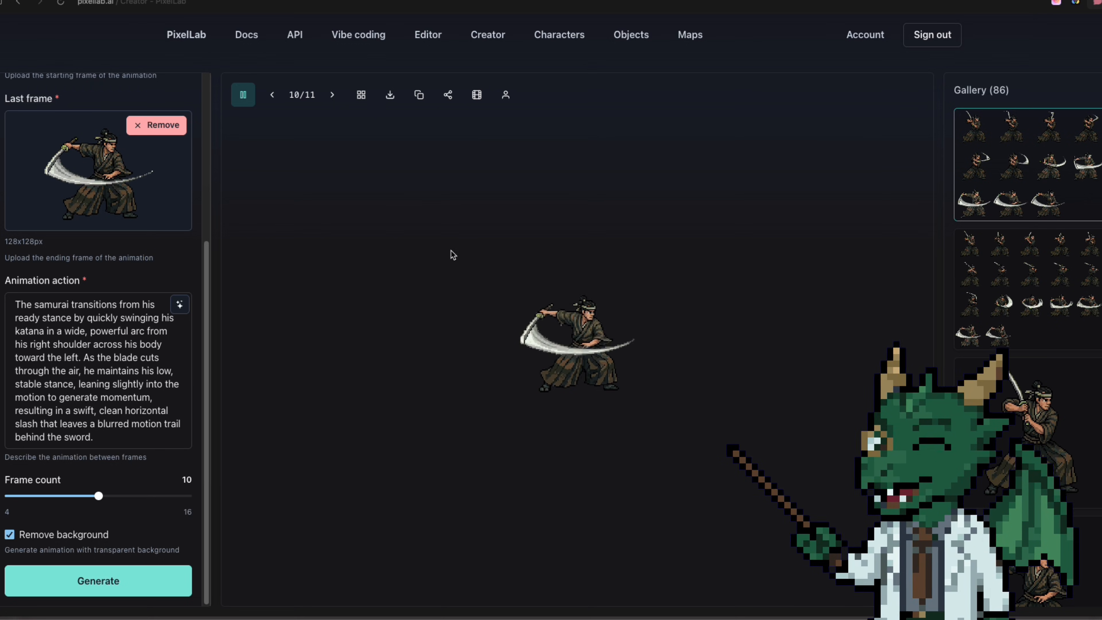
pyautogui.click(243, 95)
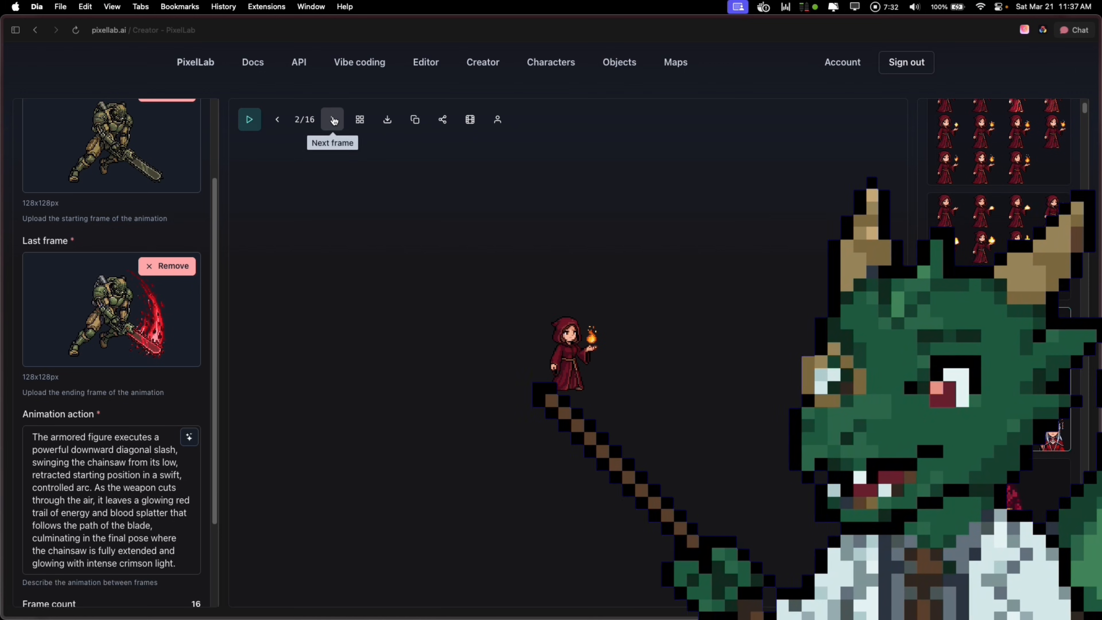
# - Browse the set of 16 red-robed characters to frame 14, the orange-haired mage holding a staff
pyautogui.click(332, 119)
pyautogui.click(332, 120)
pyautogui.click(332, 120)
pyautogui.click(332, 120)
pyautogui.click(332, 119)
pyautogui.click(333, 120)
pyautogui.click(332, 119)
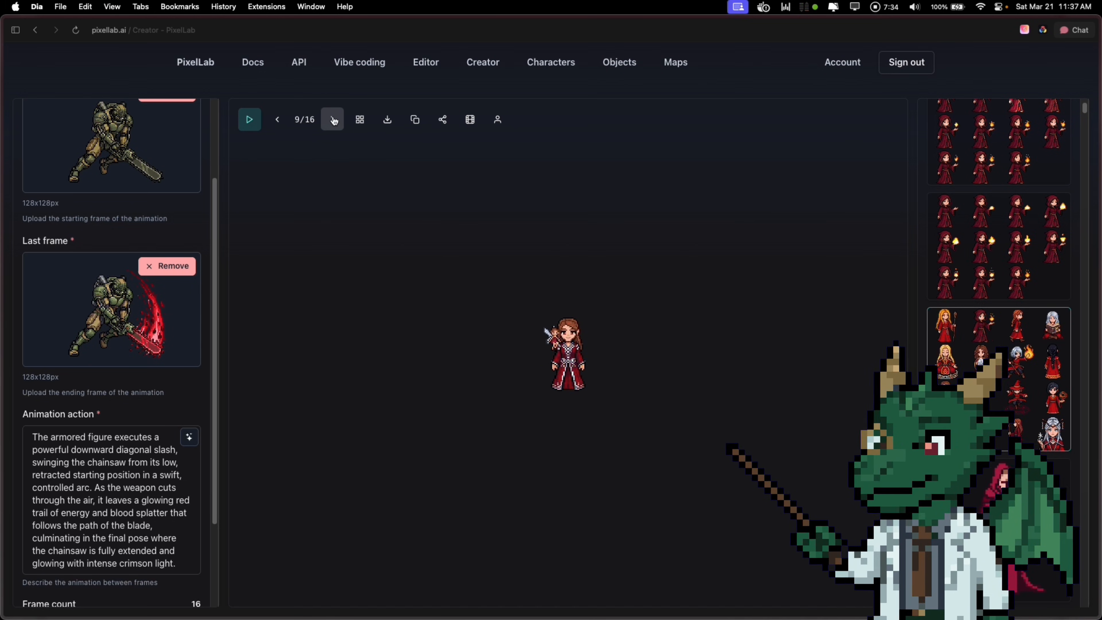
pyautogui.click(333, 121)
pyautogui.click(334, 120)
pyautogui.click(334, 120)
pyautogui.click(334, 120)
pyautogui.click(334, 120)
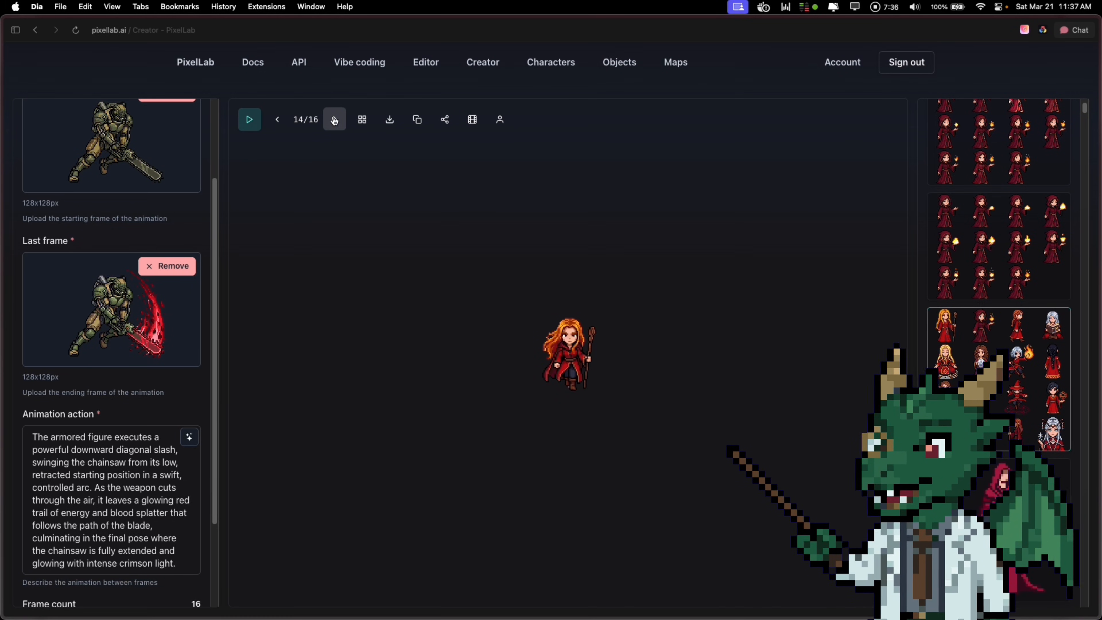
# - Replace both the first and last frames of the interpolation with the orange-haired mage holding a staff
pyautogui.scroll(3, 166, 166)
pyautogui.click(166, 205)
pyautogui.click(166, 324)
pyautogui.click(547, 360)
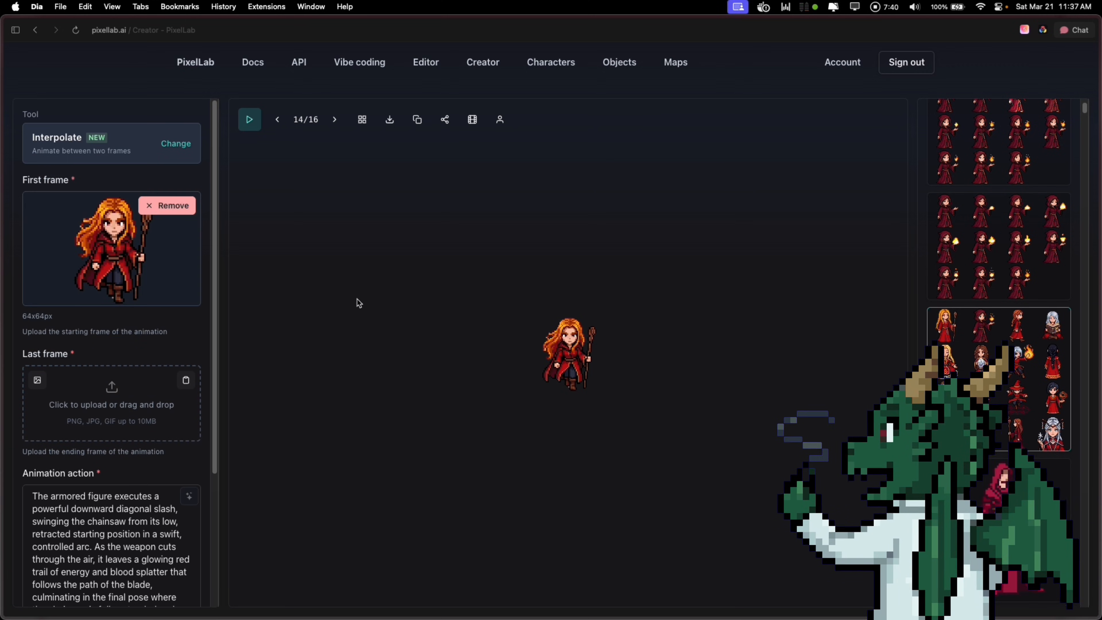
pyautogui.moveTo(566, 354); pyautogui.dragTo(134, 402)
# - Replace the animation action with "walking with hair flowing" and enhance the description with AI
pyautogui.scroll(-2, 135, 309)
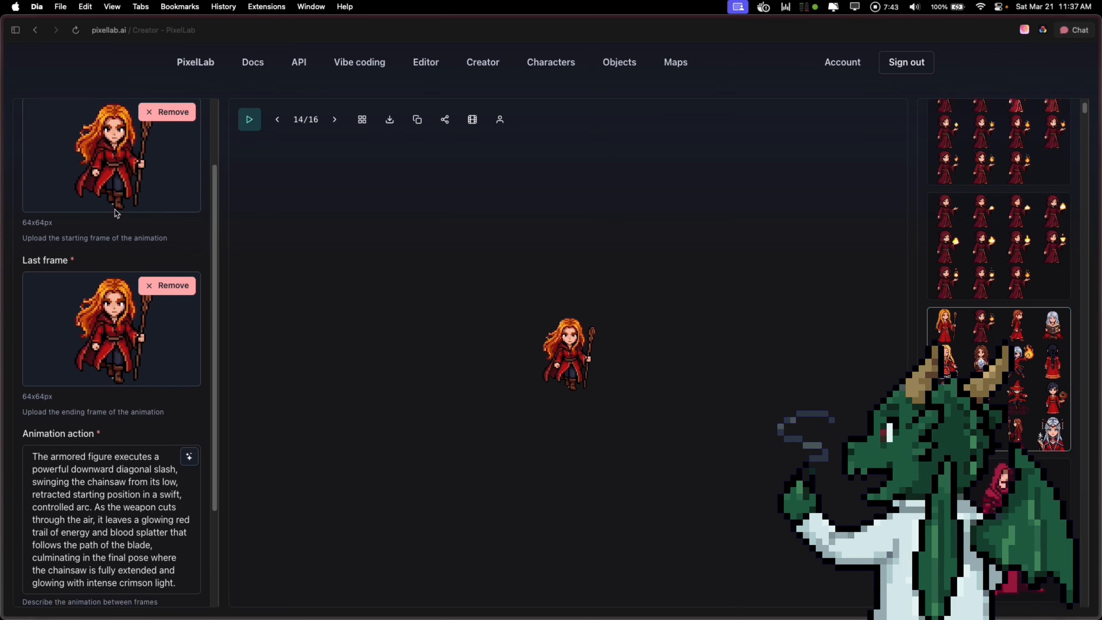
pyautogui.scroll(-3, 117, 214)
pyautogui.tripleClick(122, 350)
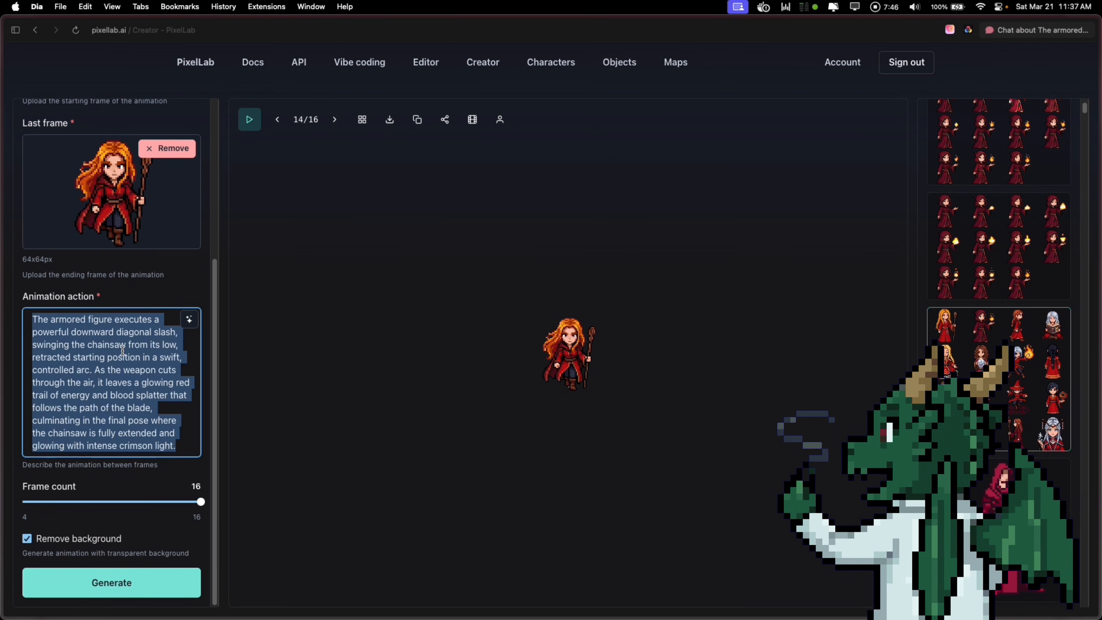
pyautogui.press('BackSpace')
pyautogui.write('walking with ha')
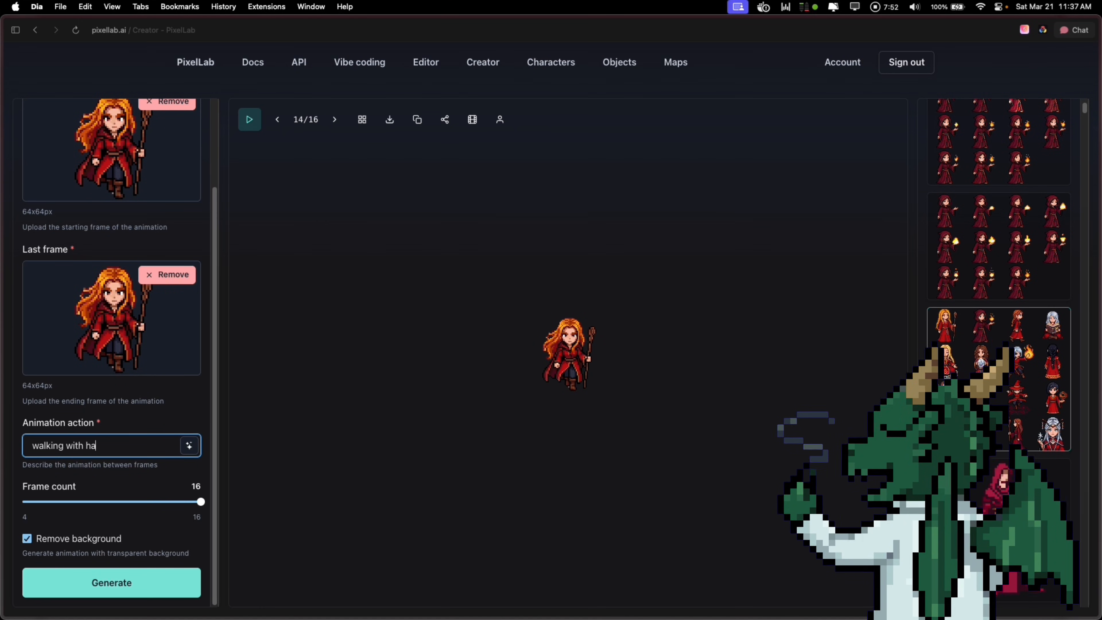
pyautogui.write('ir flowing')
pyautogui.click(189, 445)
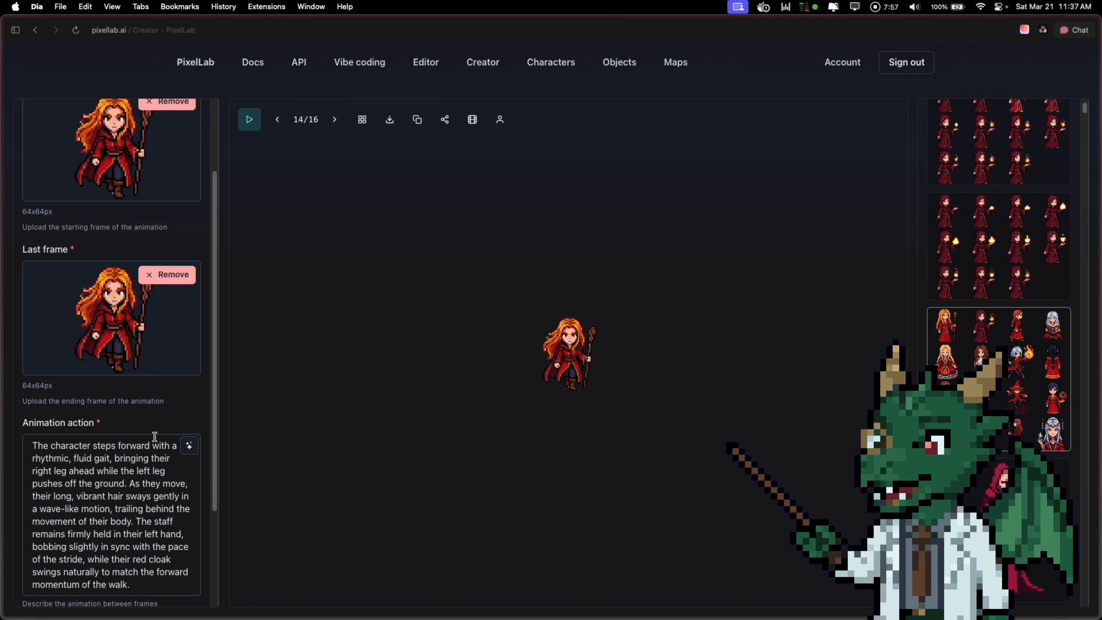
# - Generate the mage's walking animation with a frame count of 8 and preview its playback
pyautogui.scroll(-3, 74, 337)
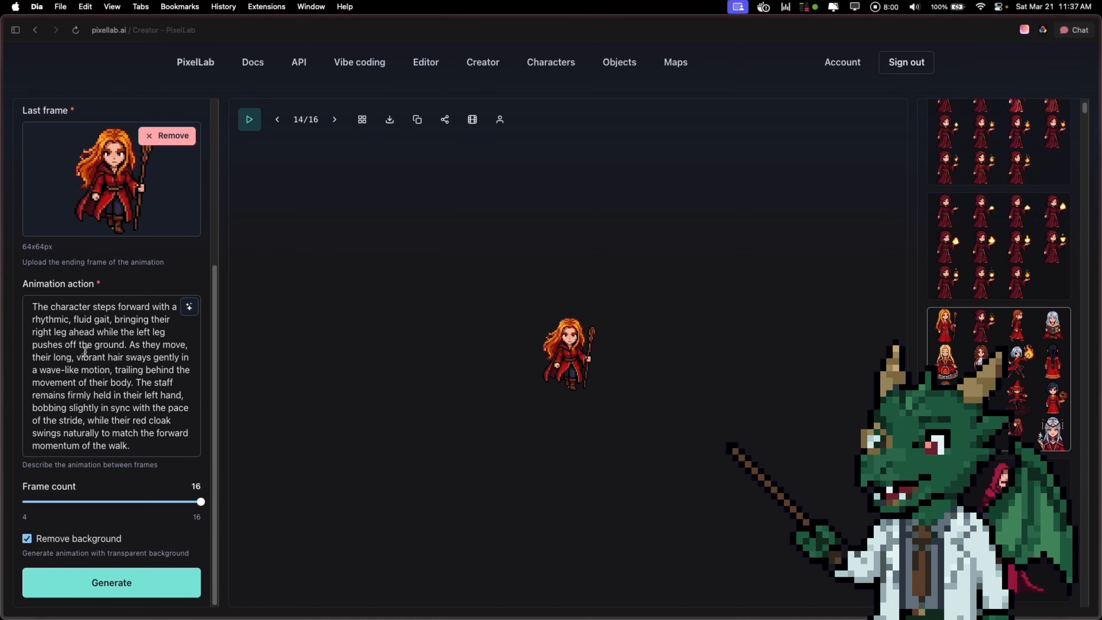
pyautogui.moveTo(201, 501); pyautogui.dragTo(82, 501)
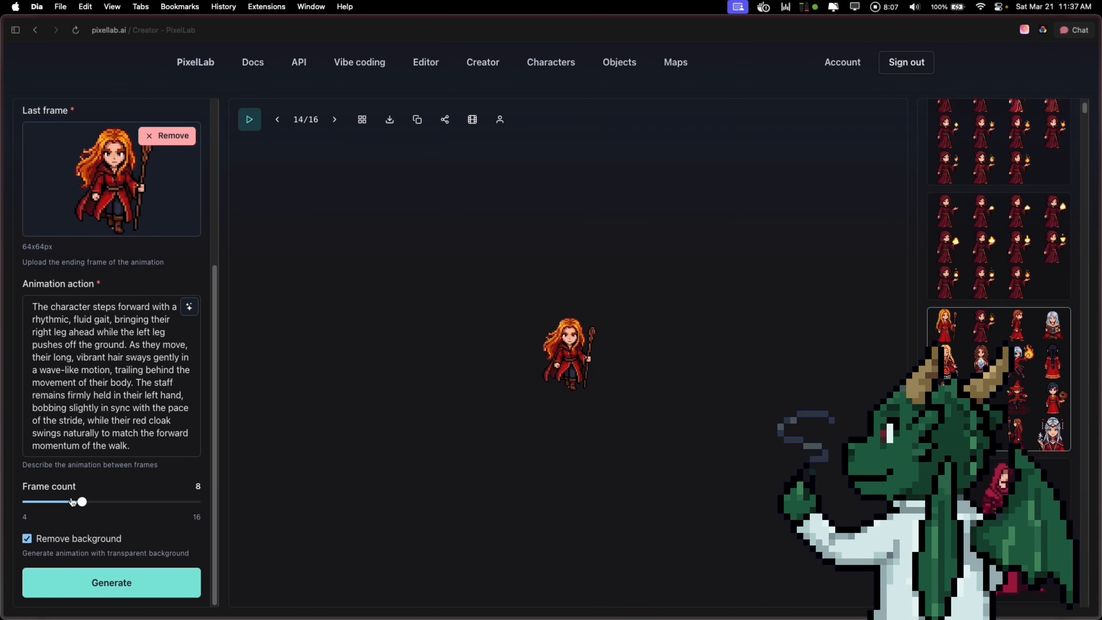
pyautogui.click(128, 582)
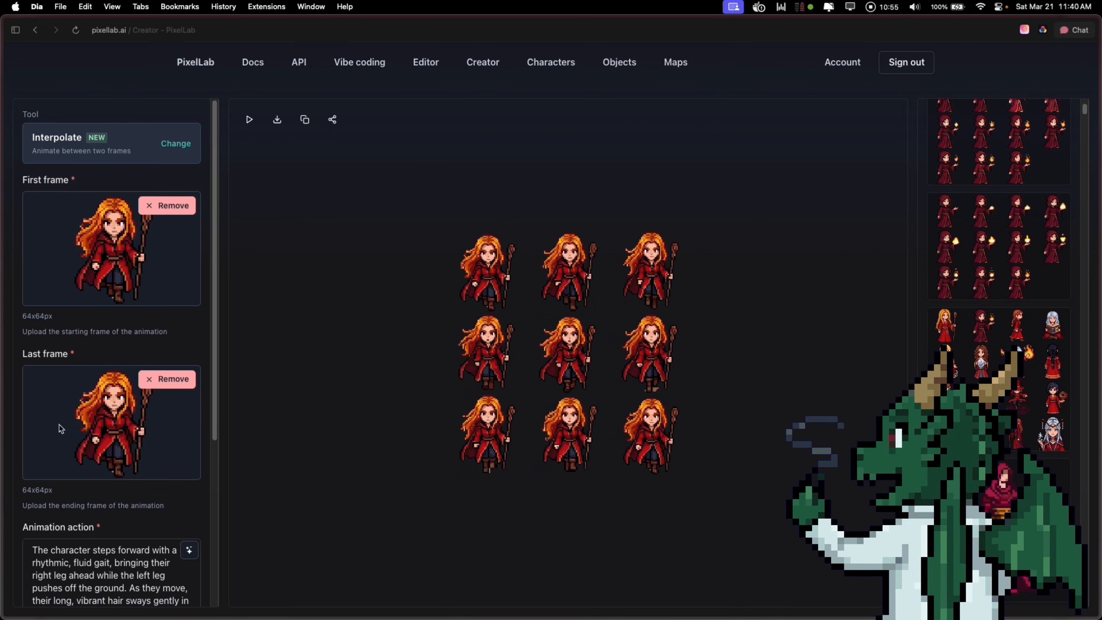
pyautogui.click(250, 120)
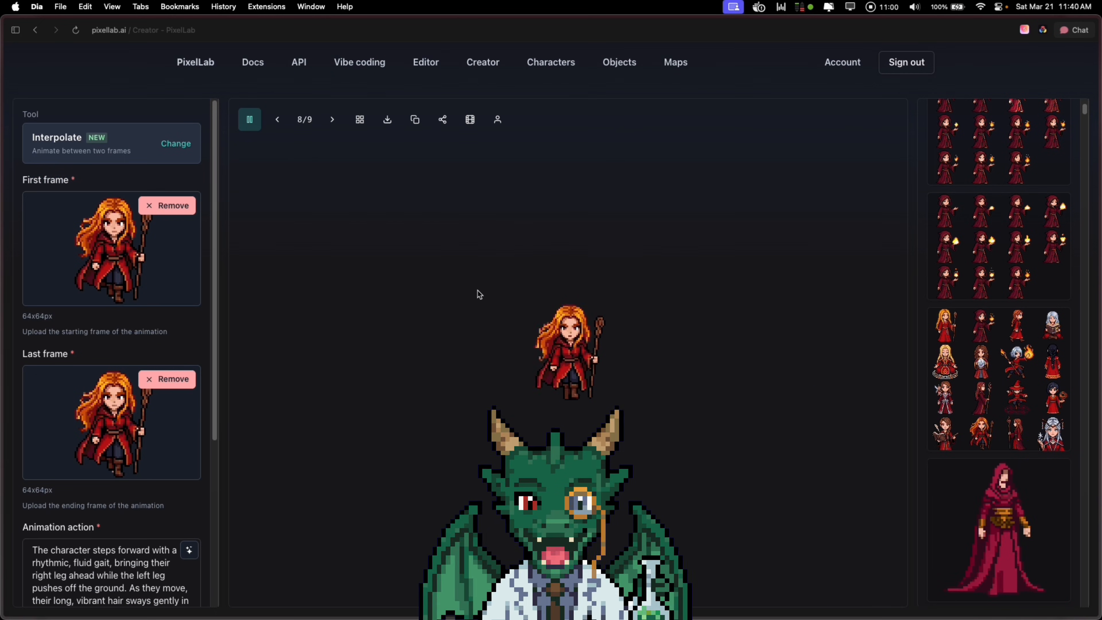
pyautogui.click(246, 119)
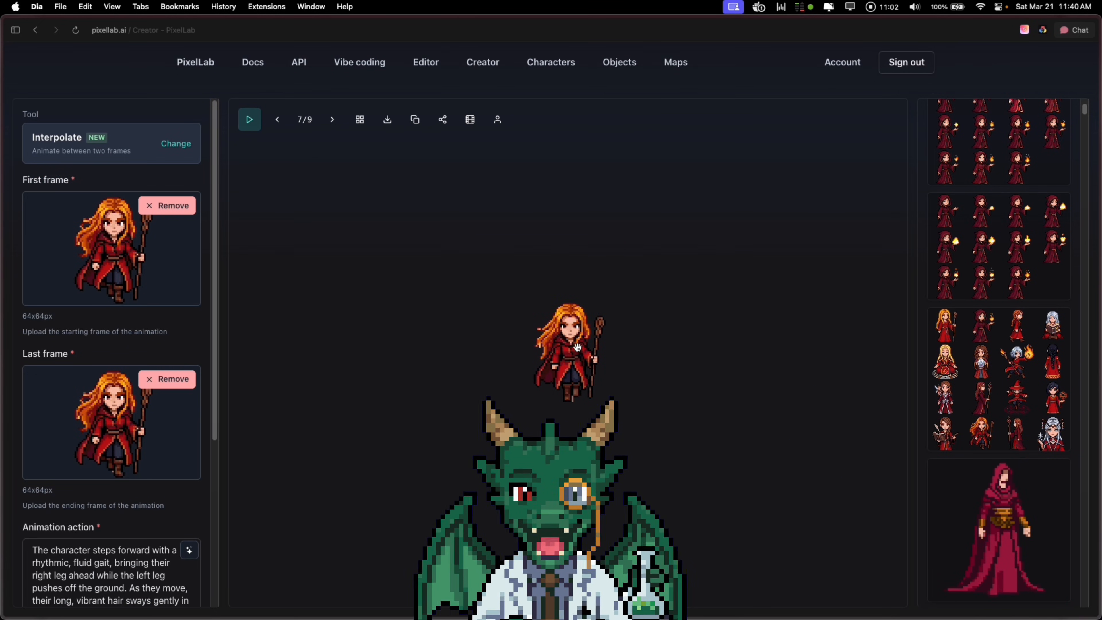
# - Download the walking animation as a GIF and open the file in Aseprite
pyautogui.click(385, 130)
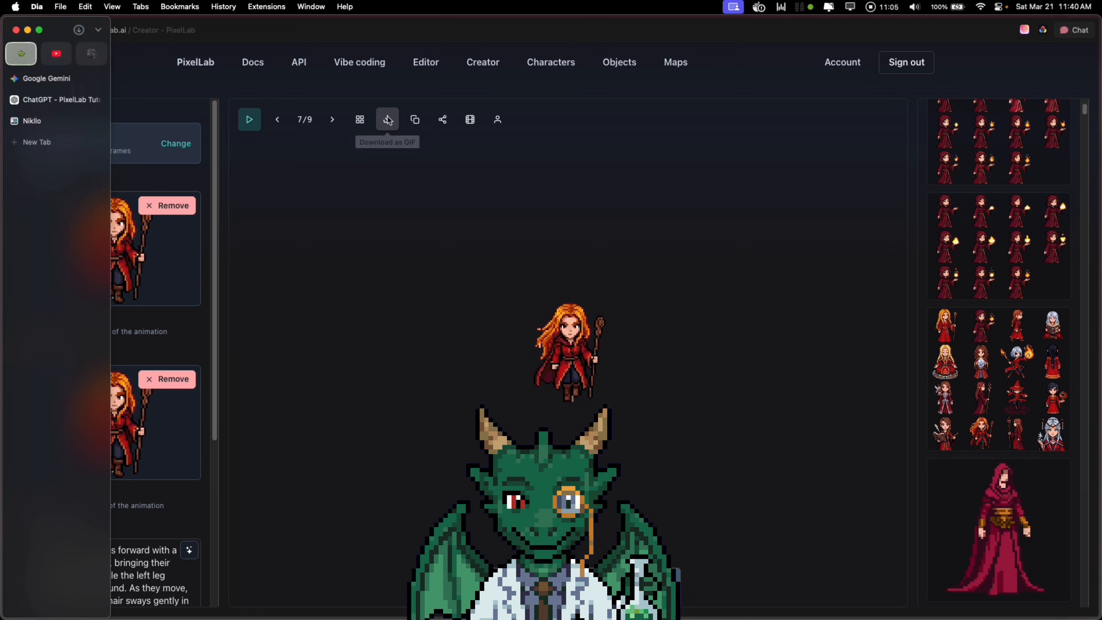
pyautogui.moveTo(74, 76); pyautogui.dragTo(787, 592)
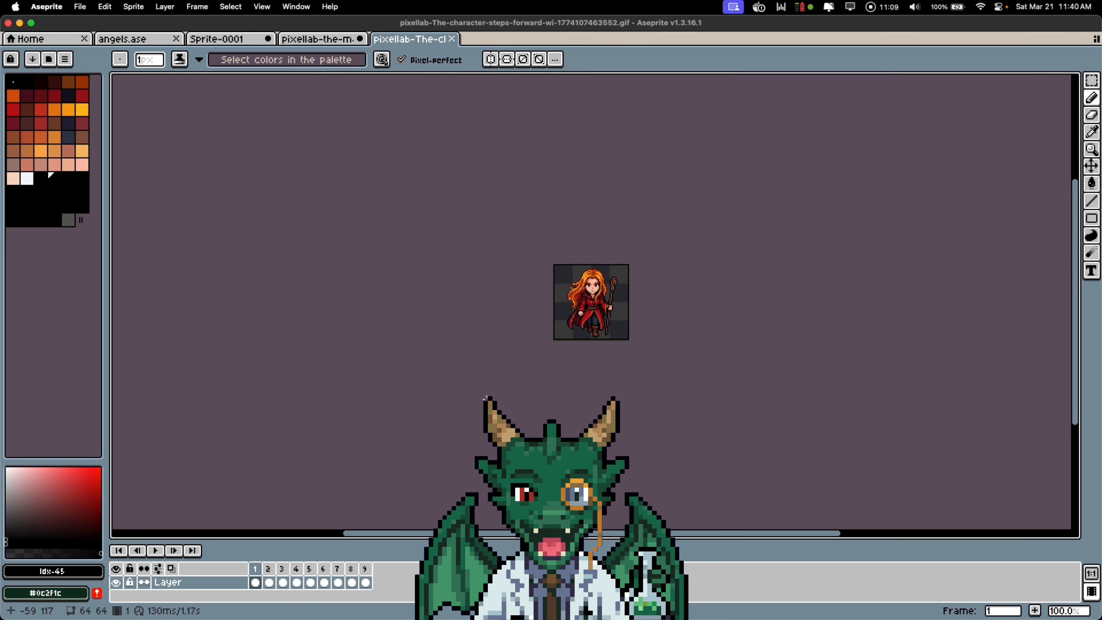
# - Delete frame 9 from the walking animation and play the loop
pyautogui.click(365, 582)
pyautogui.hotkey('alt', 'c')
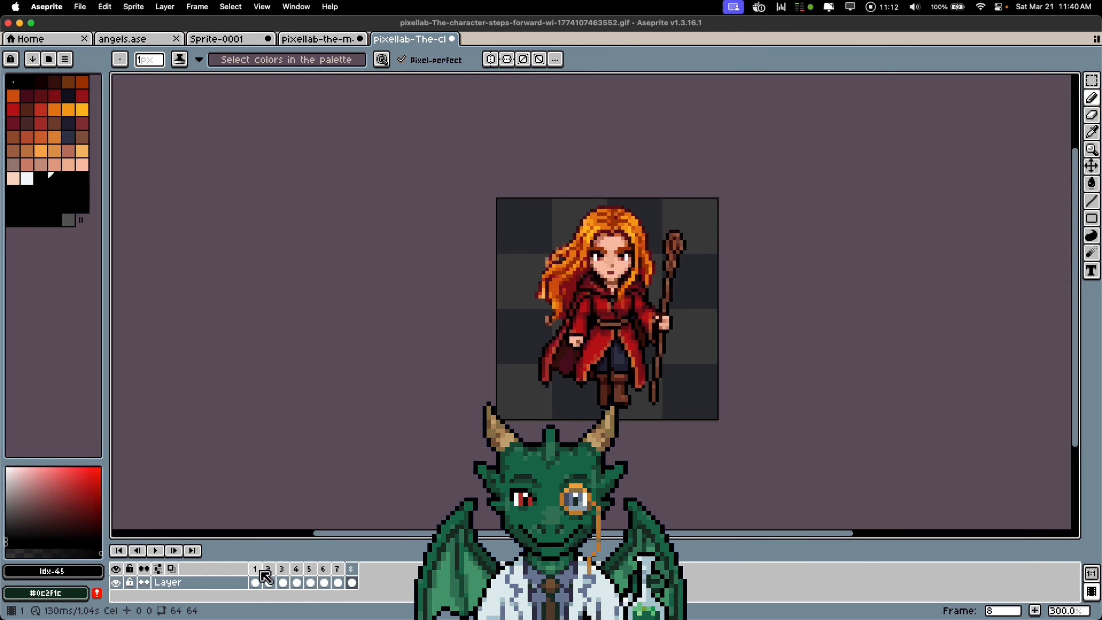
pyautogui.press('Return')
pyautogui.scroll(-1, 411, 374)
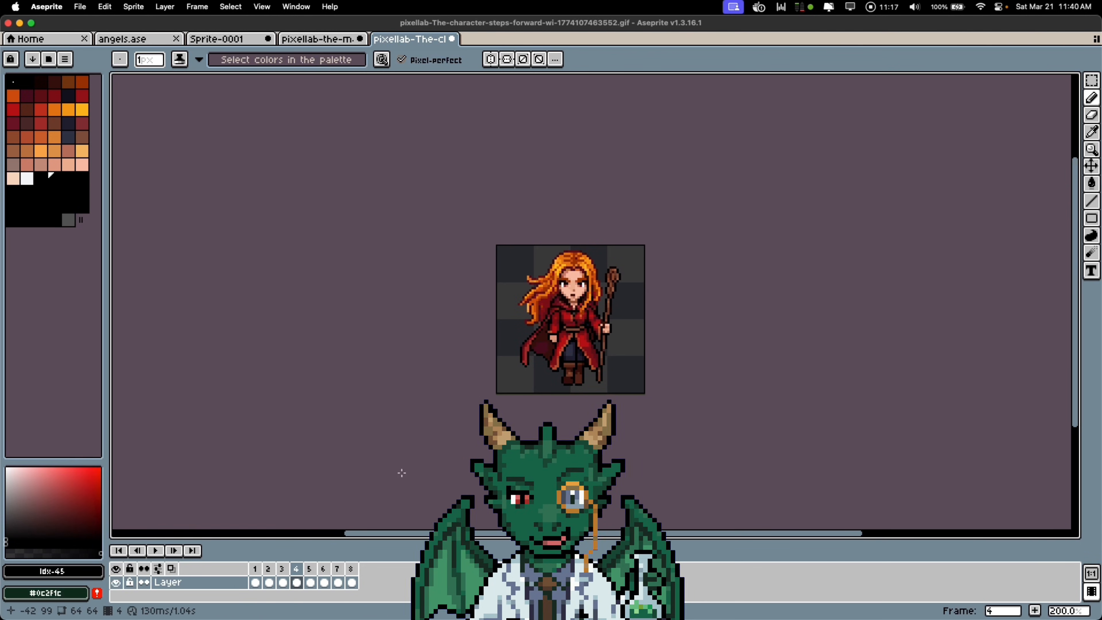
pyautogui.press('Return')
# - Erase the stray light pixel beside the mage's boots in frame 1 with a 1 px Eraser
pyautogui.scroll(3, 583, 387)
pyautogui.scroll(4, 582, 387)
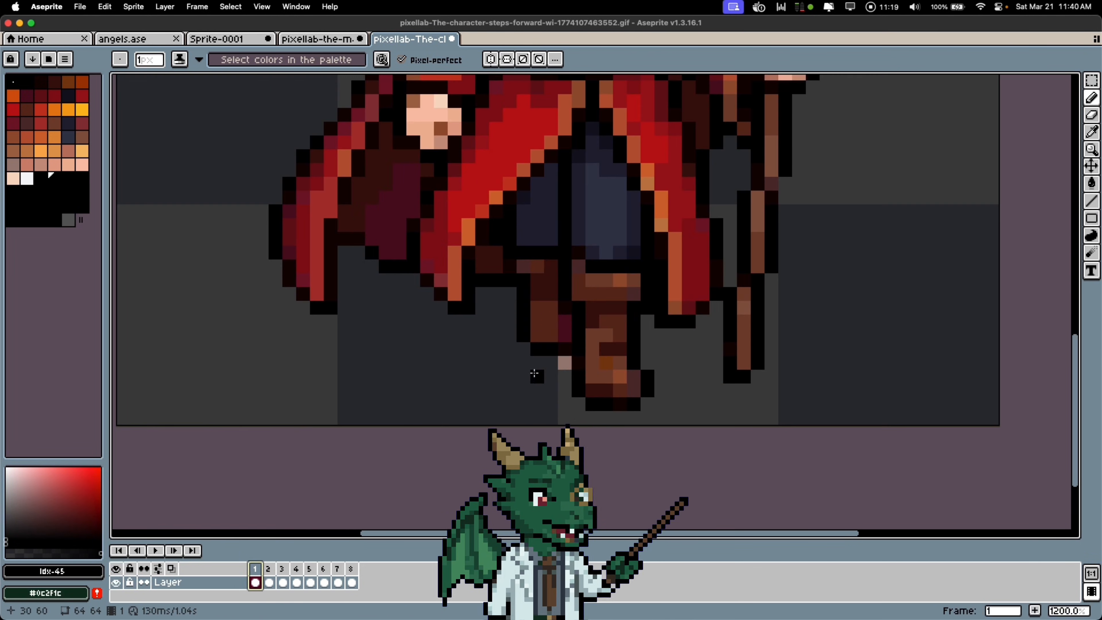
pyautogui.press('e')
pyautogui.press('-')
pyautogui.press('-')
pyautogui.press('-')
pyautogui.press('-')
pyautogui.press('-')
pyautogui.click(565, 363)
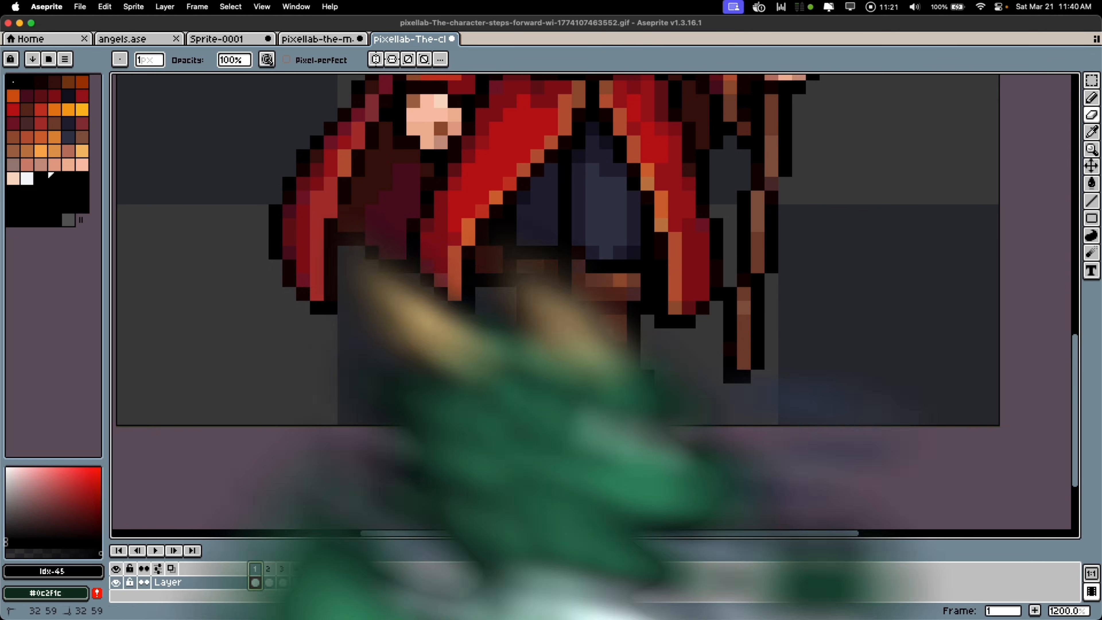
# - Check the following frames and erase the stray pixels beside the mage's boots in frames 6 and 7
pyautogui.click(269, 582)
pyautogui.scroll(-4, 525, 315)
pyautogui.press('Right')
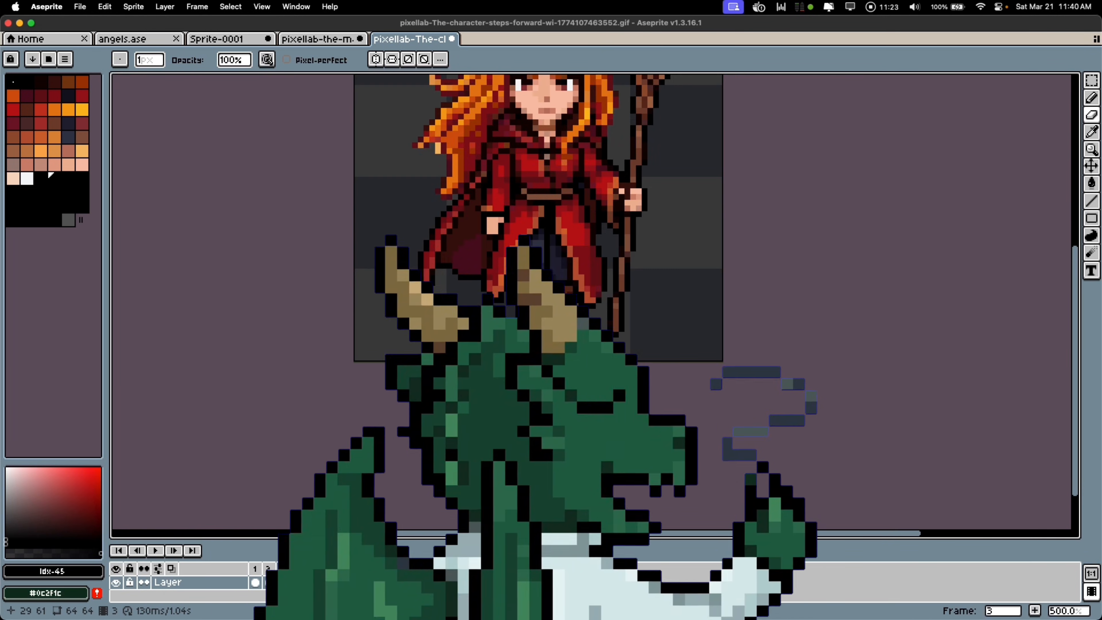
pyautogui.scroll(2, 537, 340)
pyautogui.scroll(-2, 537, 341)
pyautogui.press('Right')
pyautogui.press('Right')
pyautogui.press('Right')
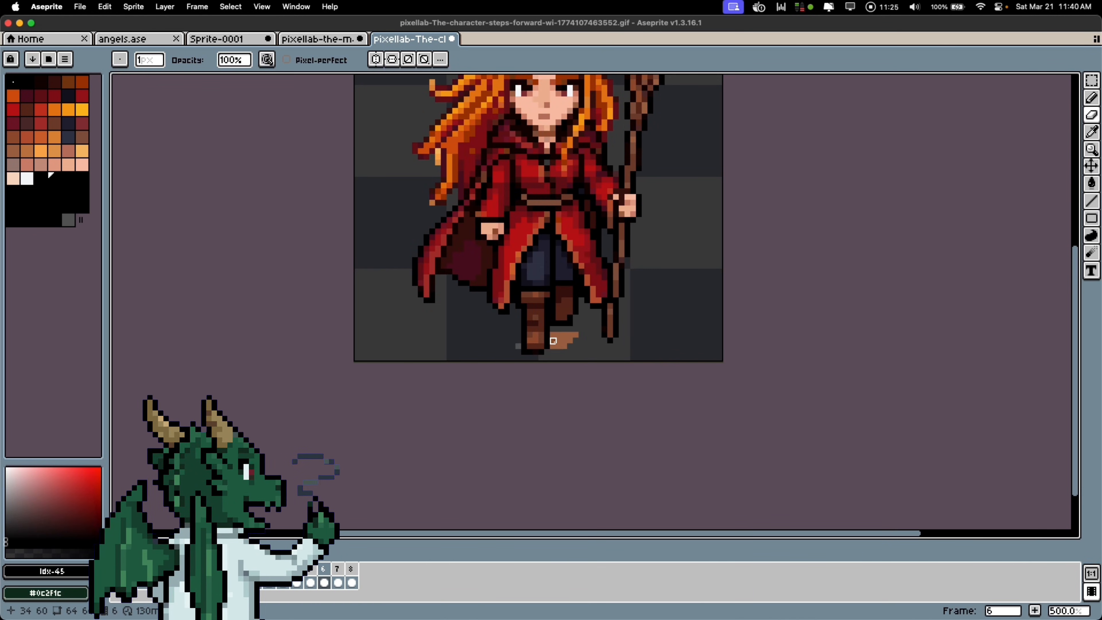
pyautogui.scroll(2, 553, 340)
pyautogui.moveTo(562, 340)
pyautogui.mouseDown()
pyautogui.moveTo(562, 348)
pyautogui.moveTo(589, 331)
pyautogui.mouseUp()
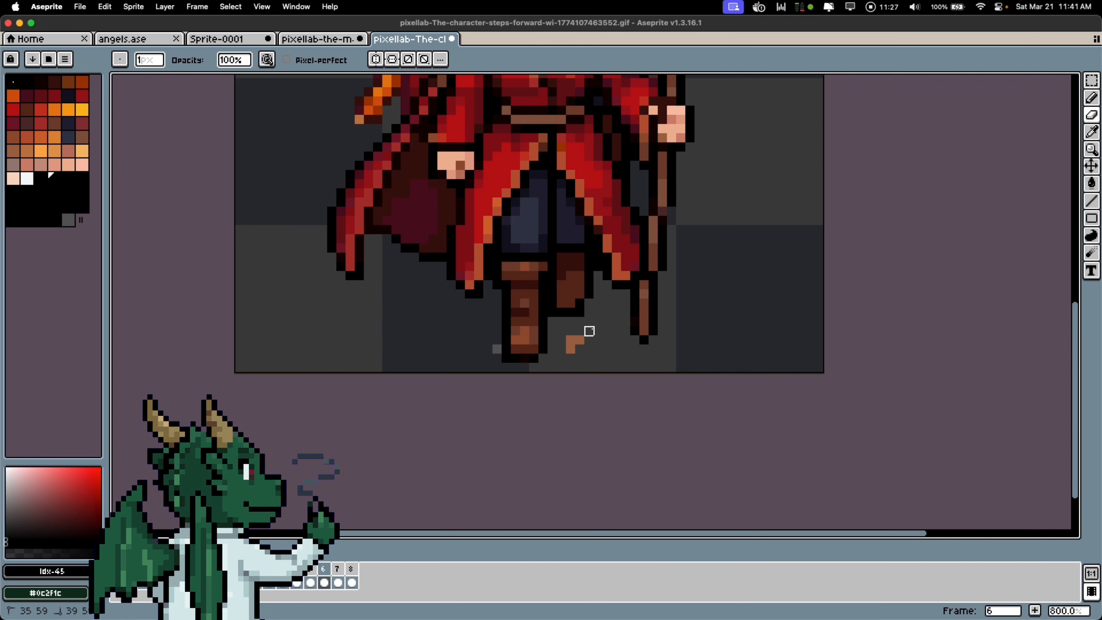
pyautogui.press('Right')
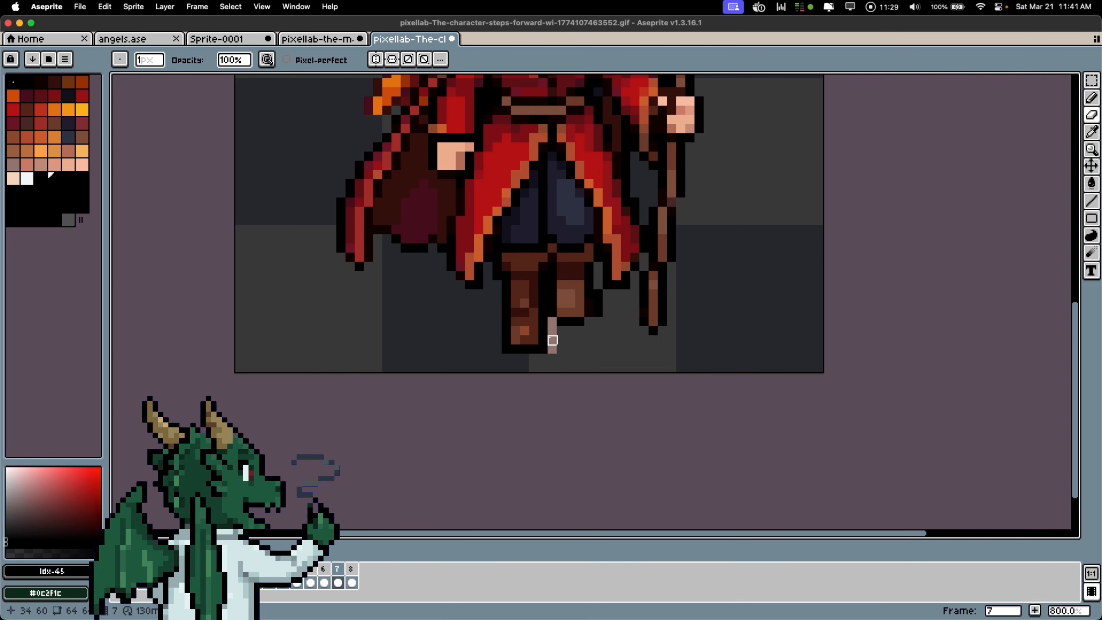
pyautogui.scroll(-3, 552, 359)
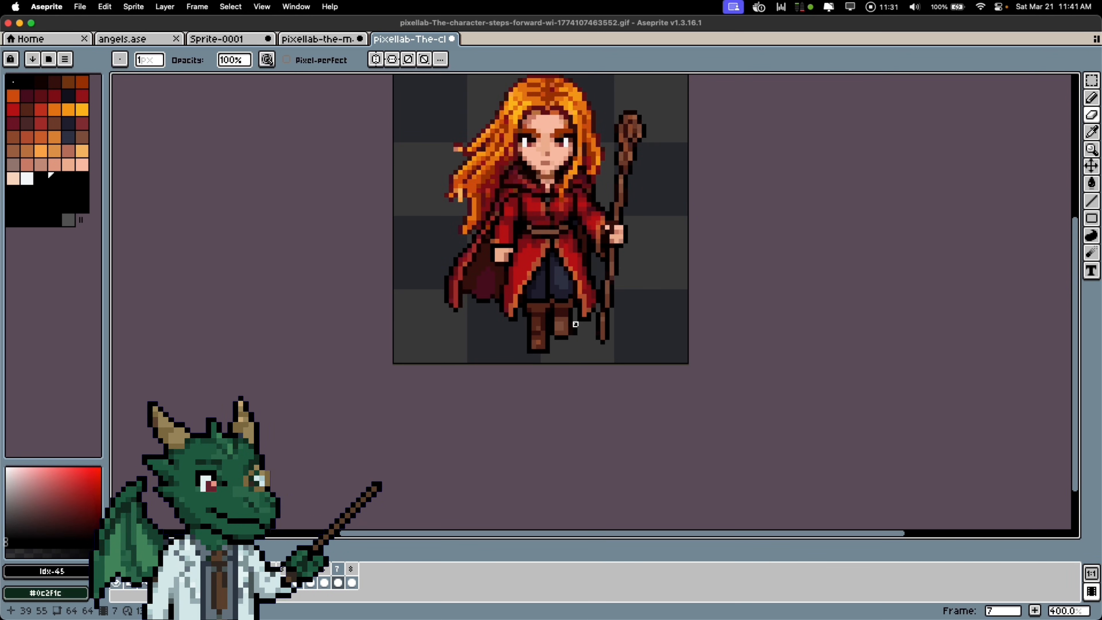
# - Check frame 8 for stray pixels and review the cleaned-up walk animation as a loop
pyautogui.press('Right')
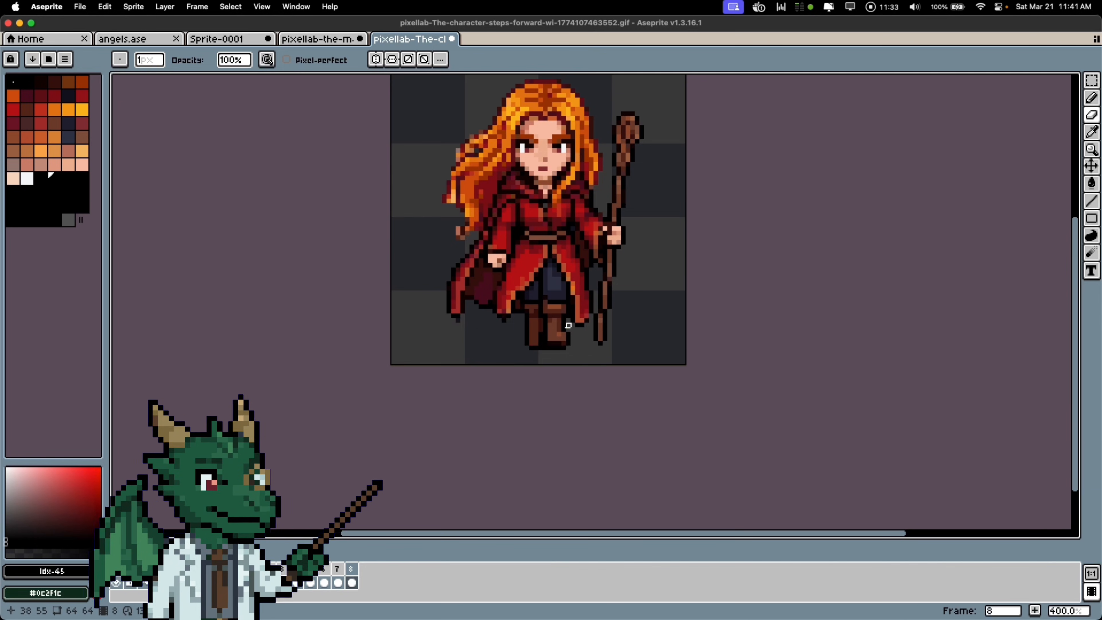
pyautogui.press('Right')
pyautogui.press('Right')
pyautogui.scroll(-2, 550, 300)
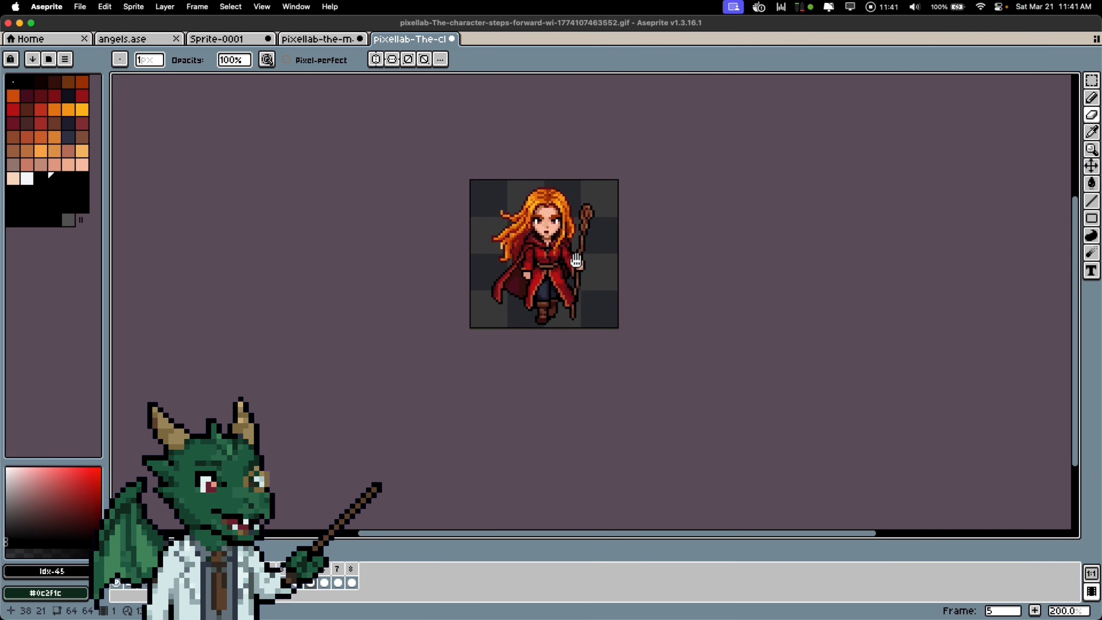
pyautogui.scroll(-1, 564, 229)
pyautogui.scroll(1, 570, 226)
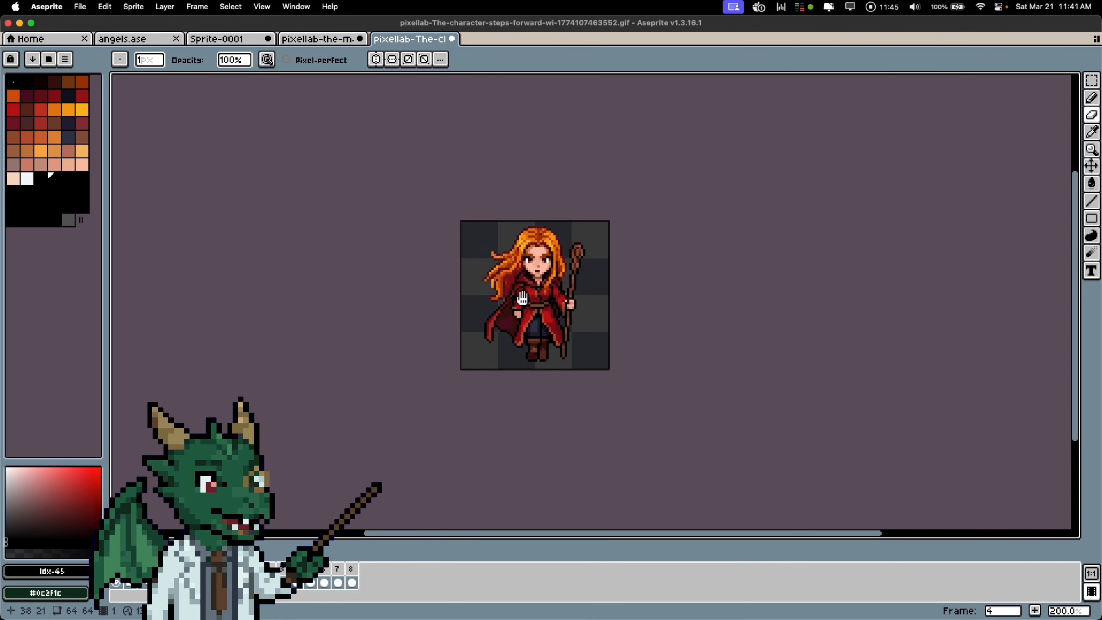
pyautogui.scroll(-1, 546, 282)
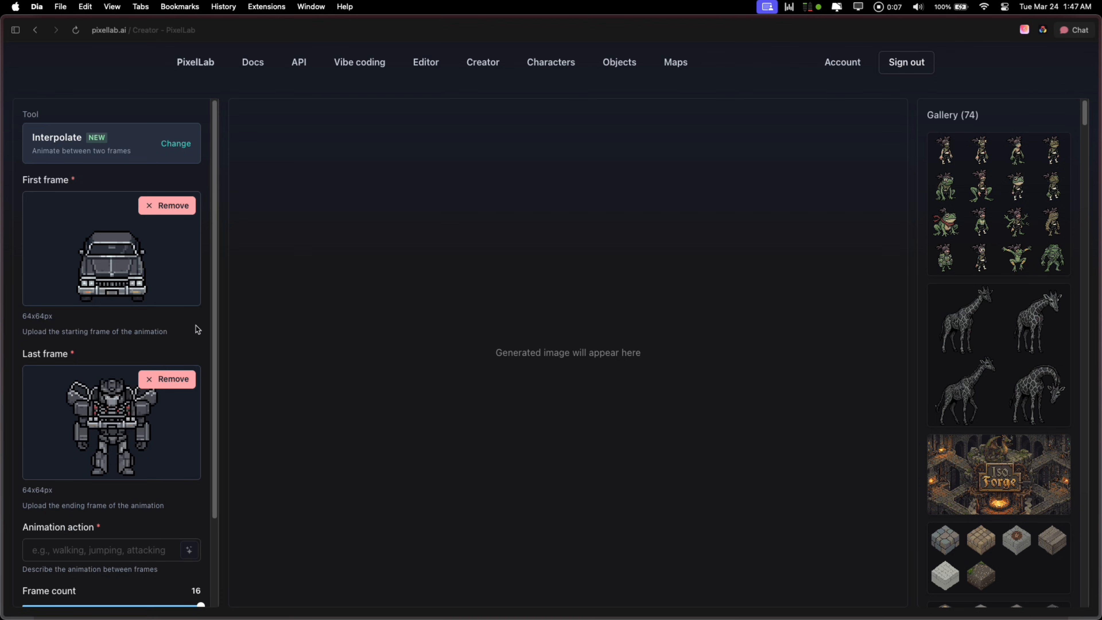
# - Enter "the car transforms into a transformers-like figure" as the animation action for the car-to-robot interpolation in PixelLab
pyautogui.scroll(-2, 197, 330)
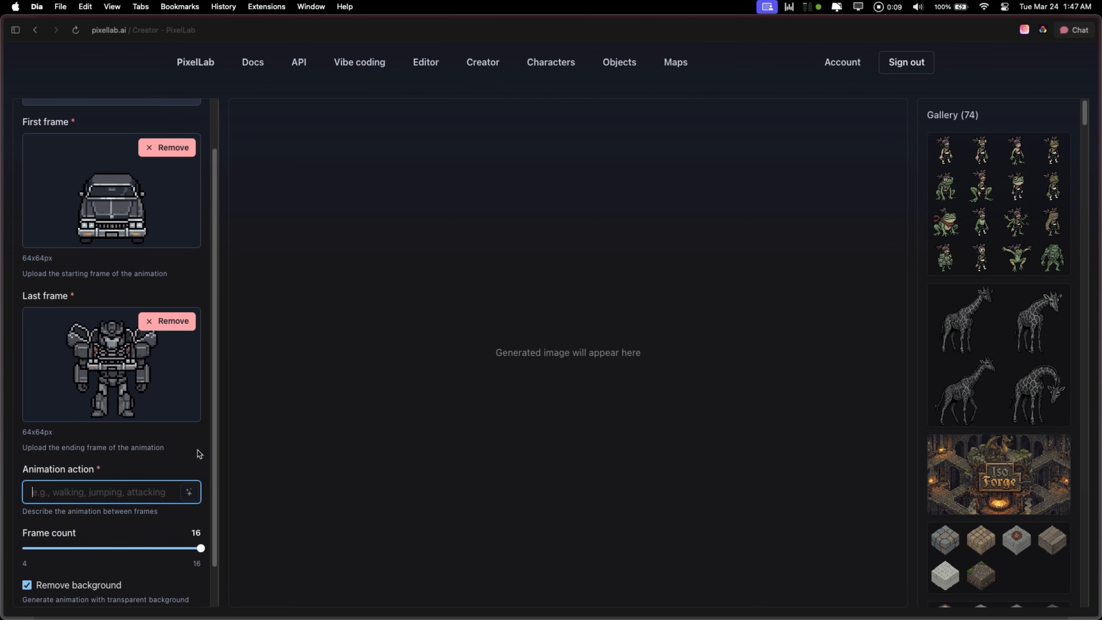
pyautogui.scroll(-1, 199, 454)
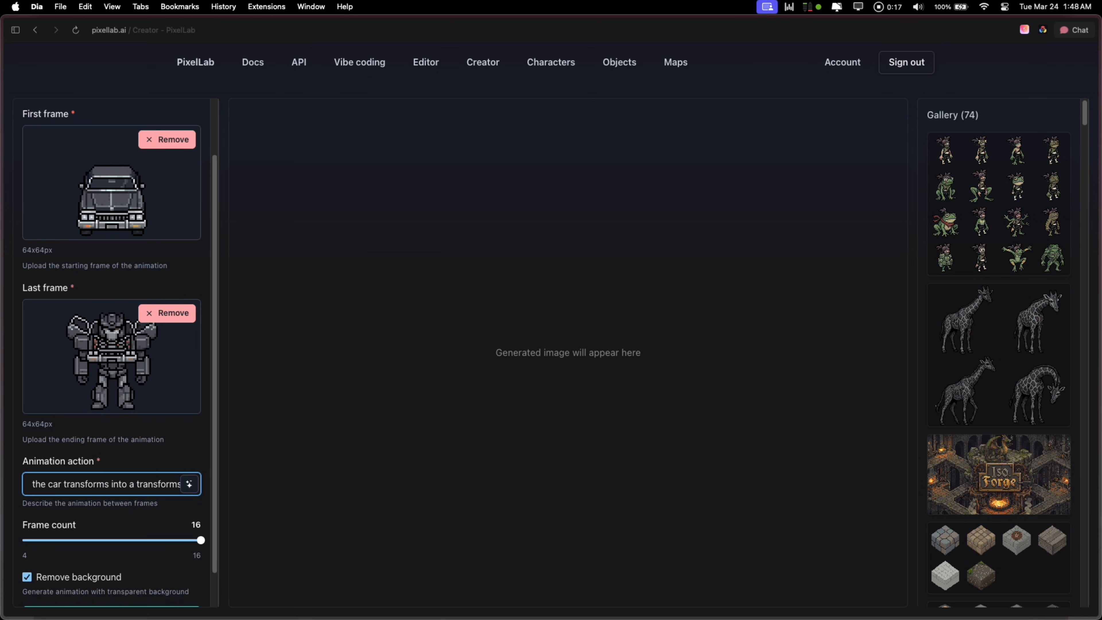
pyautogui.write('rs-like figure')
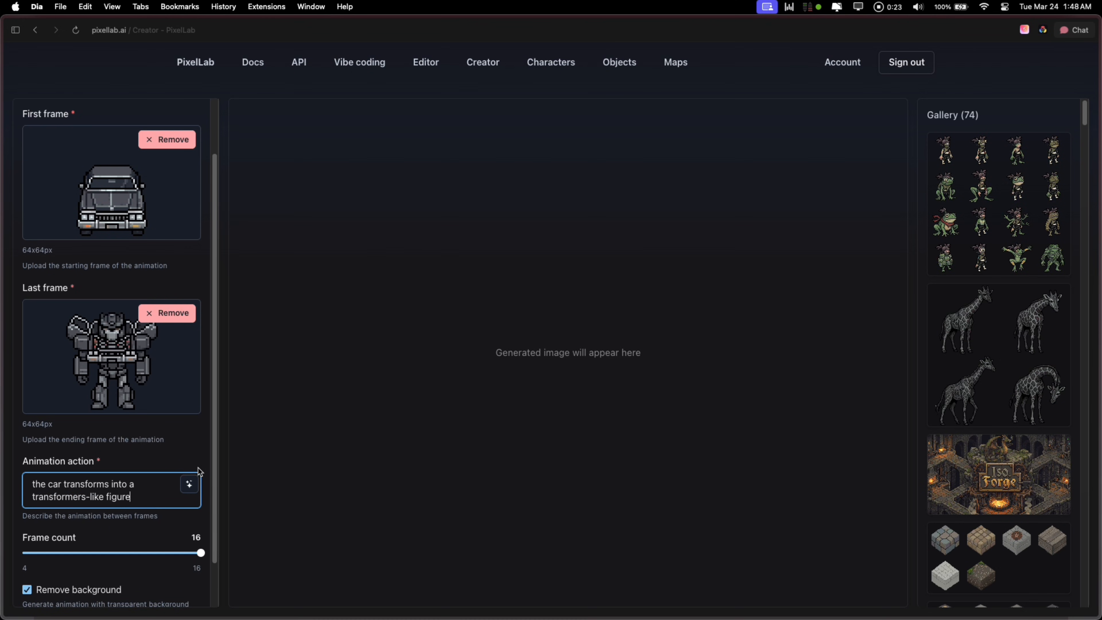
# - Enhance the car transformation description with AI, then generate the interpolation and play the resulting animation
pyautogui.click(189, 484)
pyautogui.scroll(-1, 193, 440)
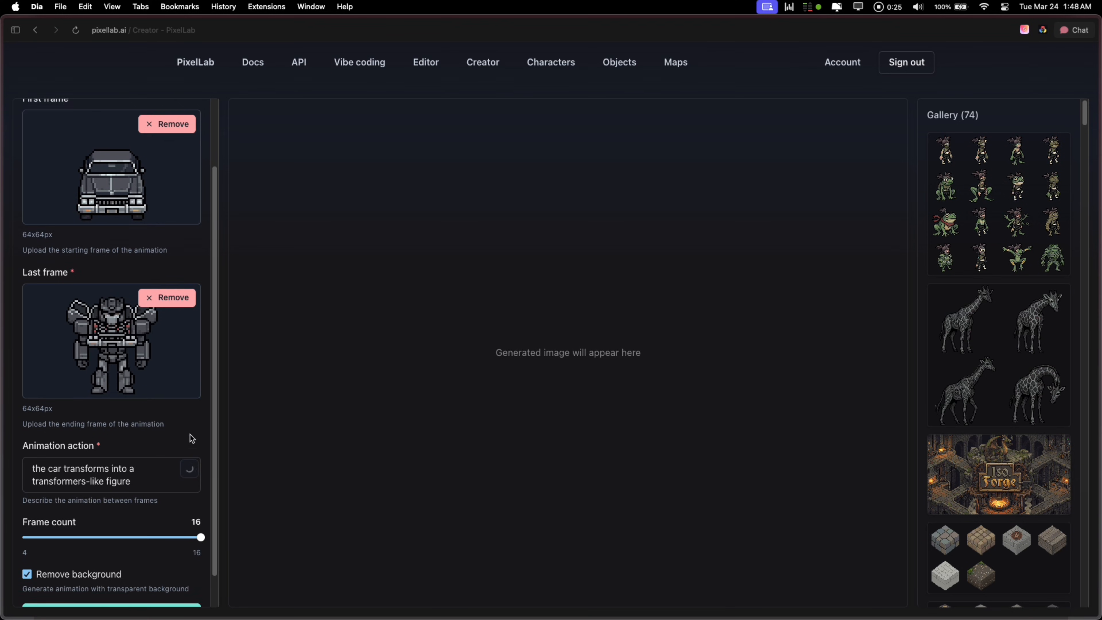
pyautogui.scroll(-1, 192, 439)
pyautogui.scroll(-6, 199, 434)
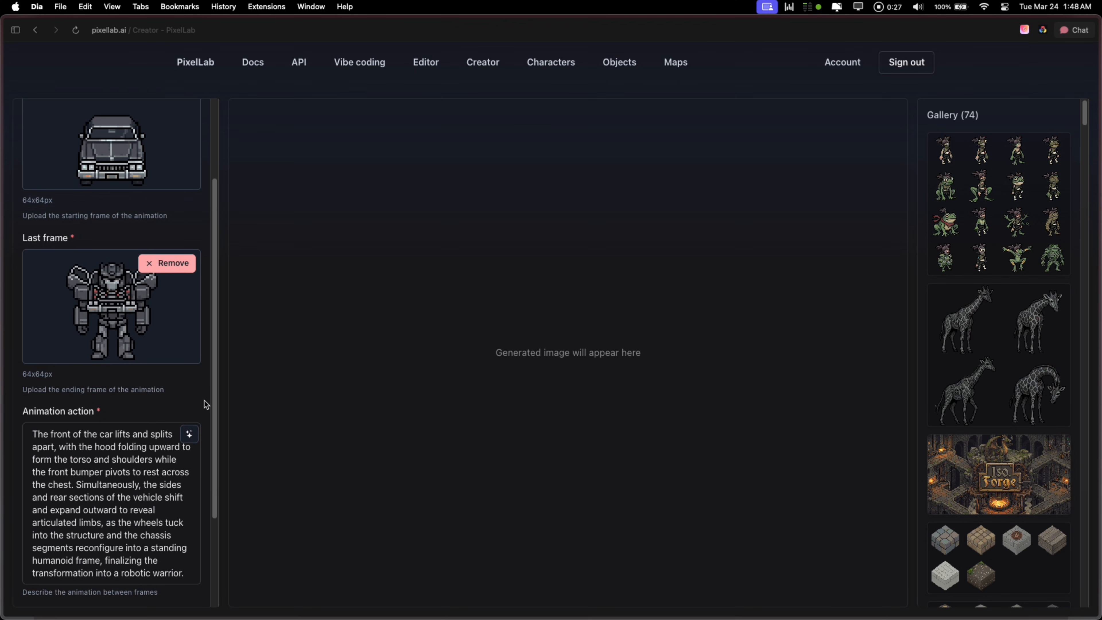
pyautogui.click(162, 591)
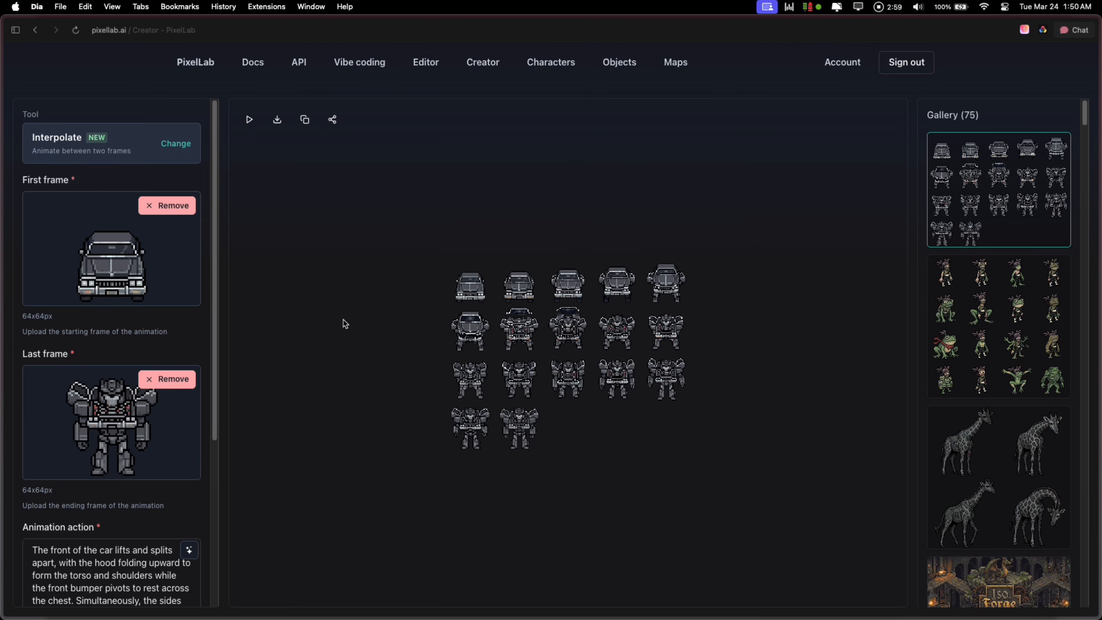
pyautogui.click(249, 119)
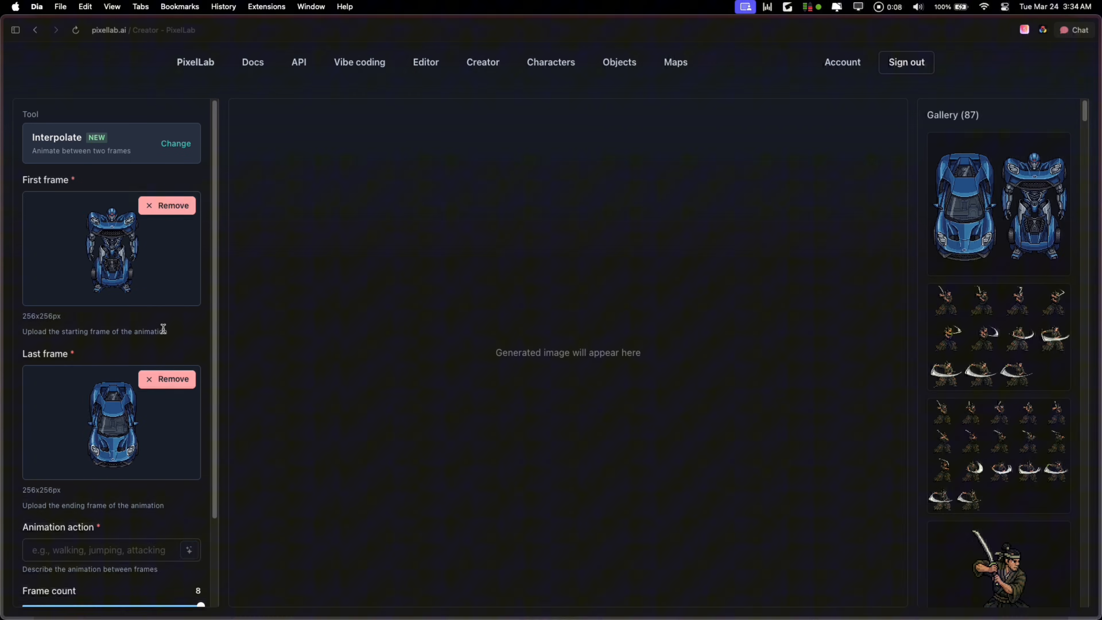
# - Describe the blue robot's animation action as the transformers turning back into a car, and expand the description with AI
pyautogui.scroll(-3, 163, 329)
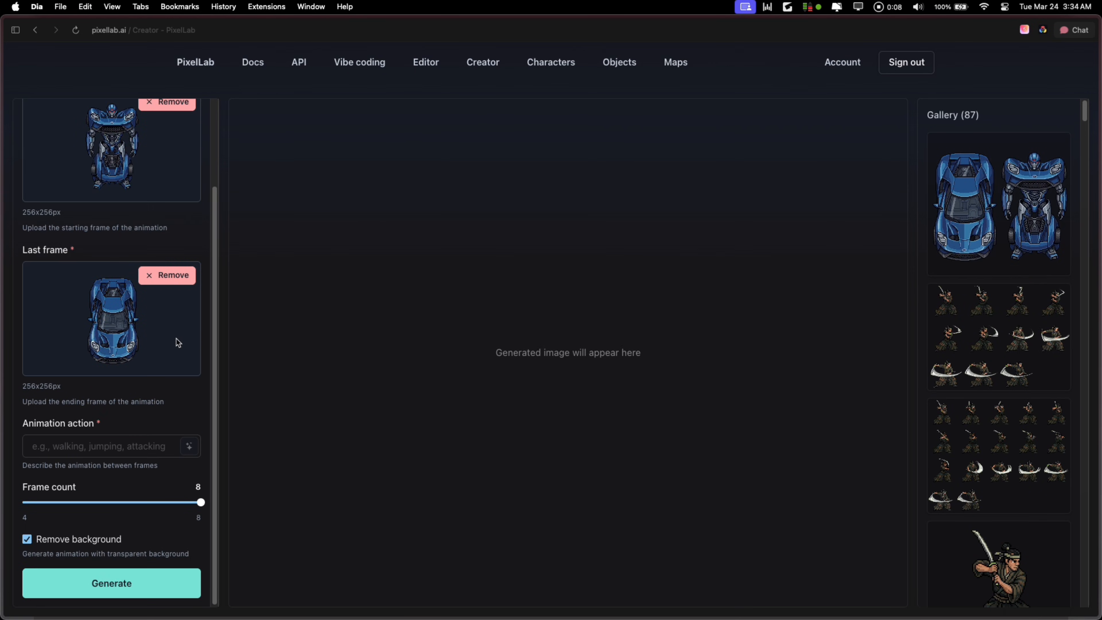
pyautogui.click(145, 451)
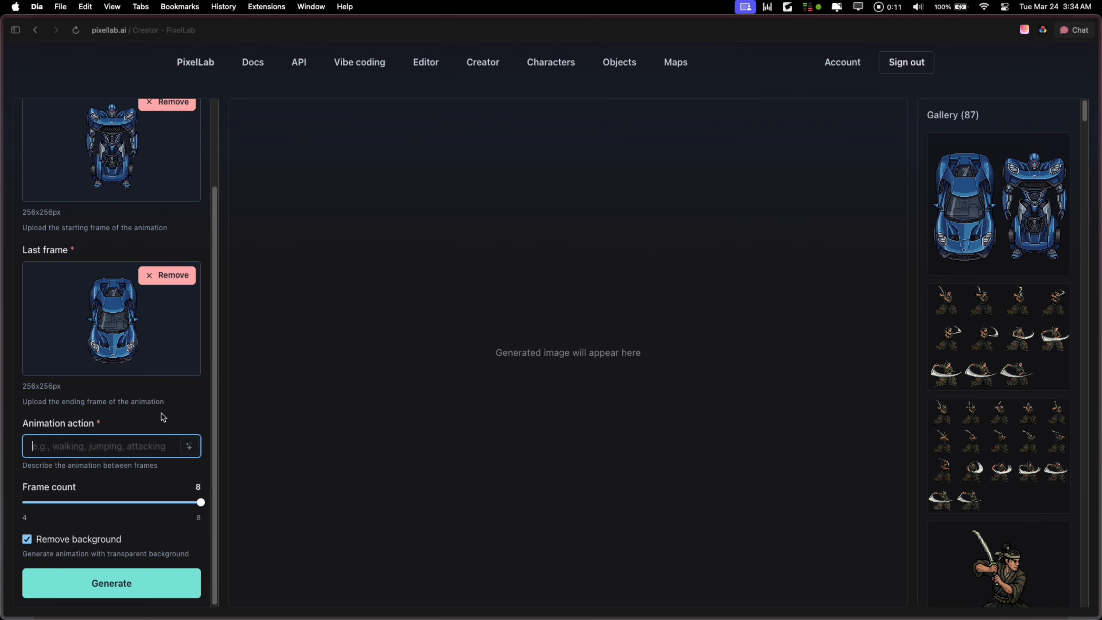
pyautogui.write('the tra')
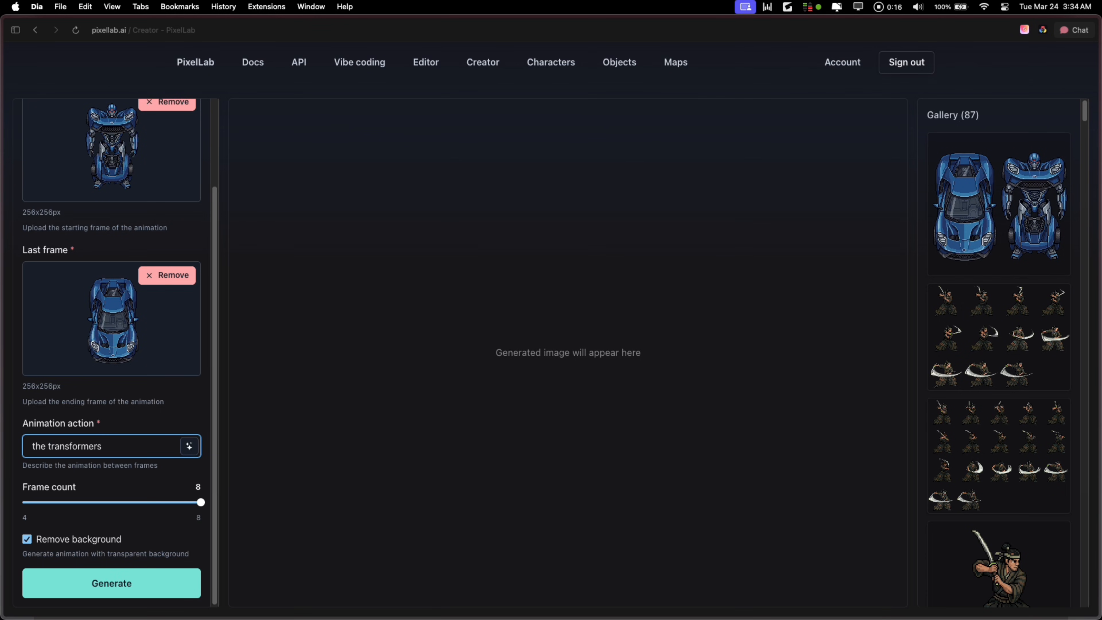
pyautogui.write('nsformers turns back into a c')
pyautogui.click(189, 446)
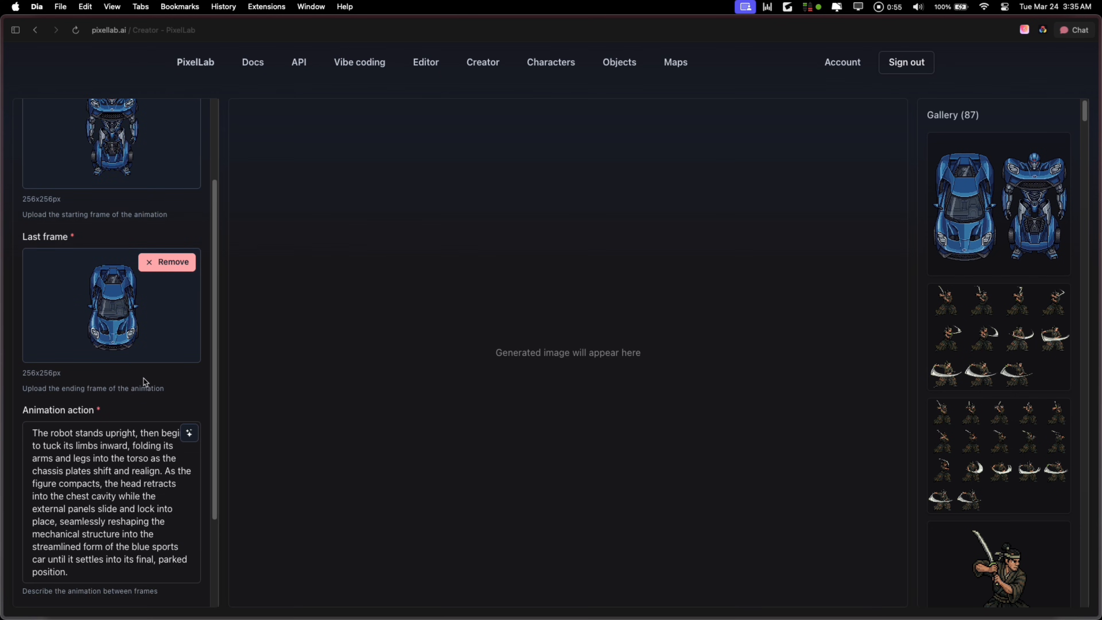
# - Generate the blue robot-to-car interpolation and play the result enlarged
pyautogui.scroll(-3, 144, 378)
pyautogui.click(148, 591)
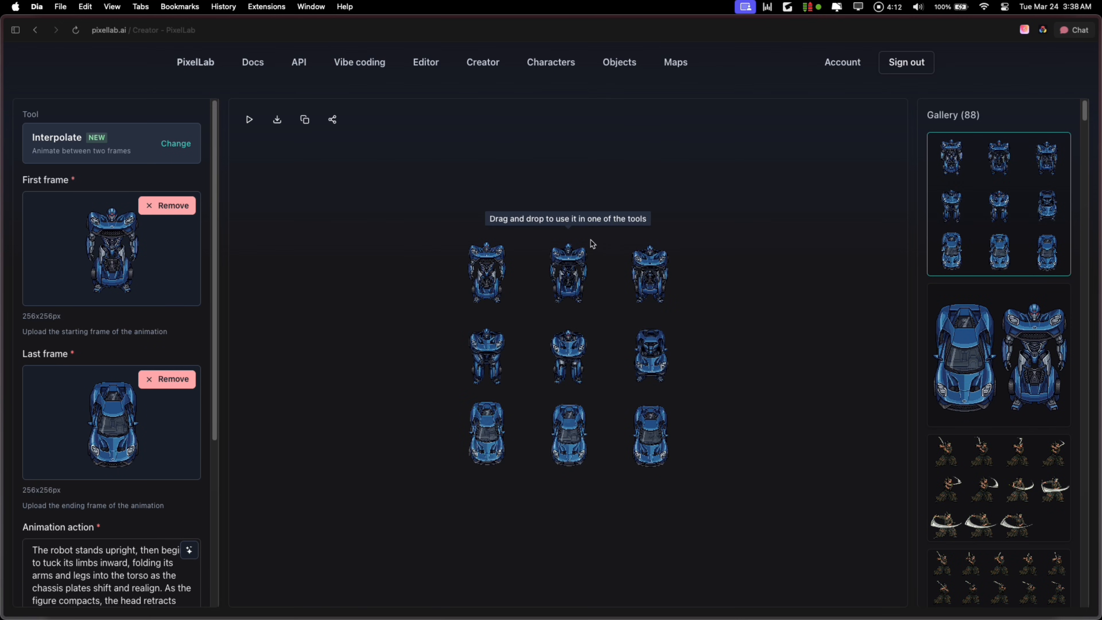
pyautogui.click(249, 119)
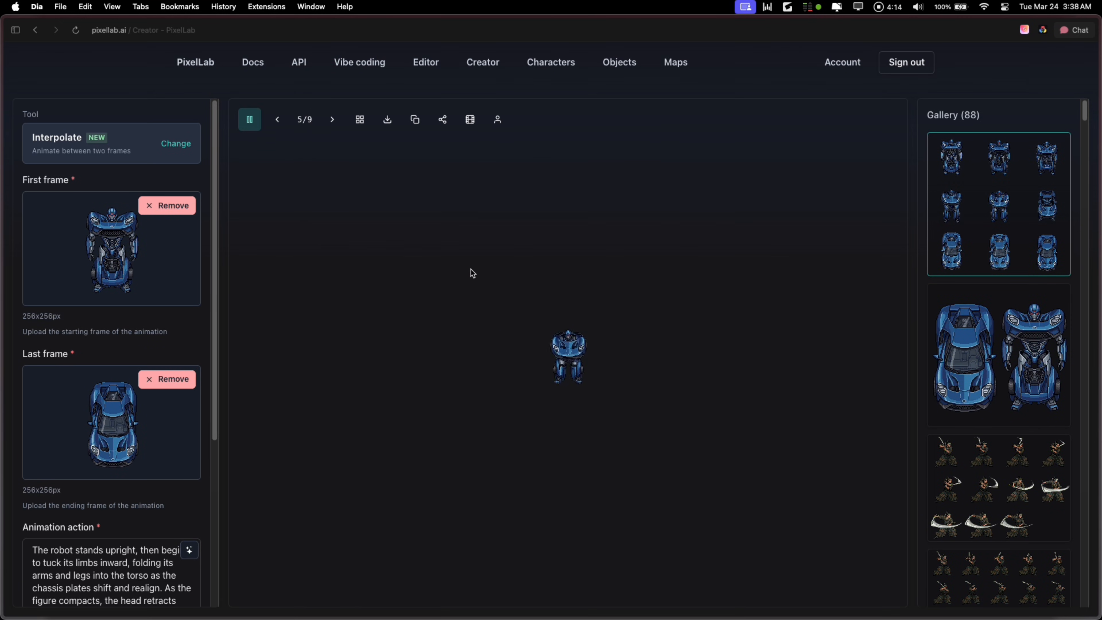
pyautogui.scroll(3, 506, 282)
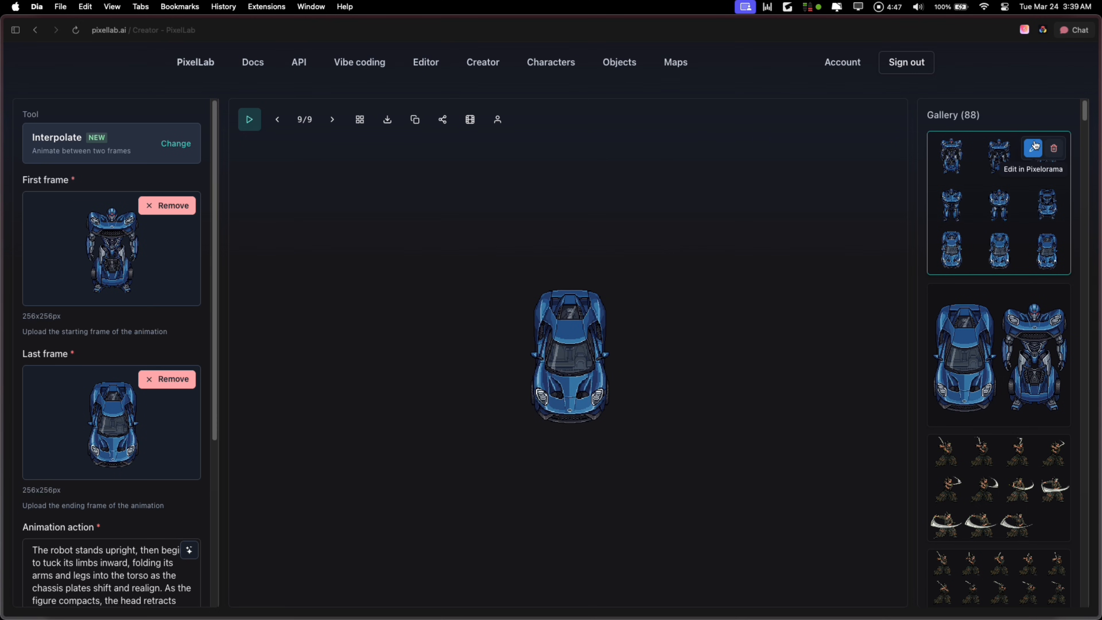
# - Open the robot-to-car animation in Pixelorama without recovering autosaved projects, and set Reduce Colors to apply to all frames
pyautogui.click(1032, 150)
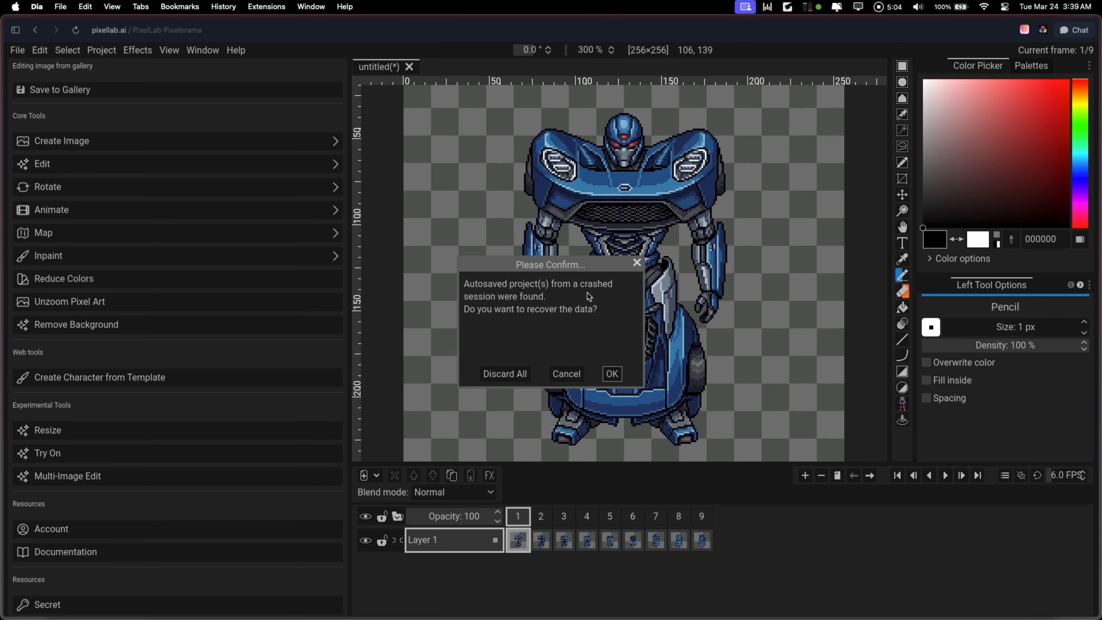
pyautogui.click(565, 371)
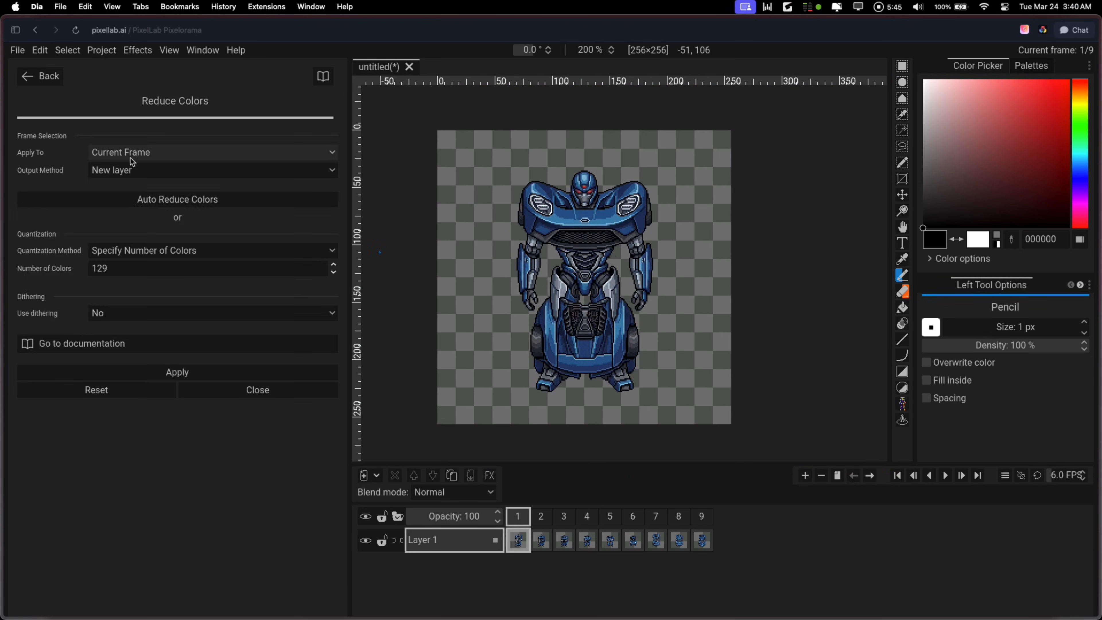
pyautogui.click(132, 152)
pyautogui.click(132, 170)
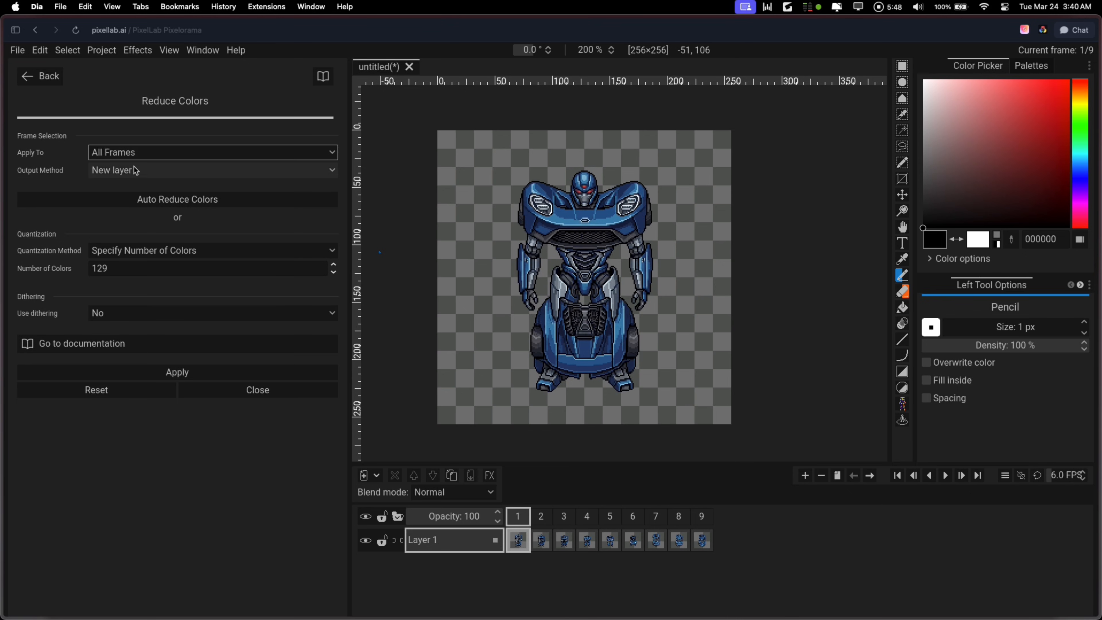
pyautogui.click(173, 251)
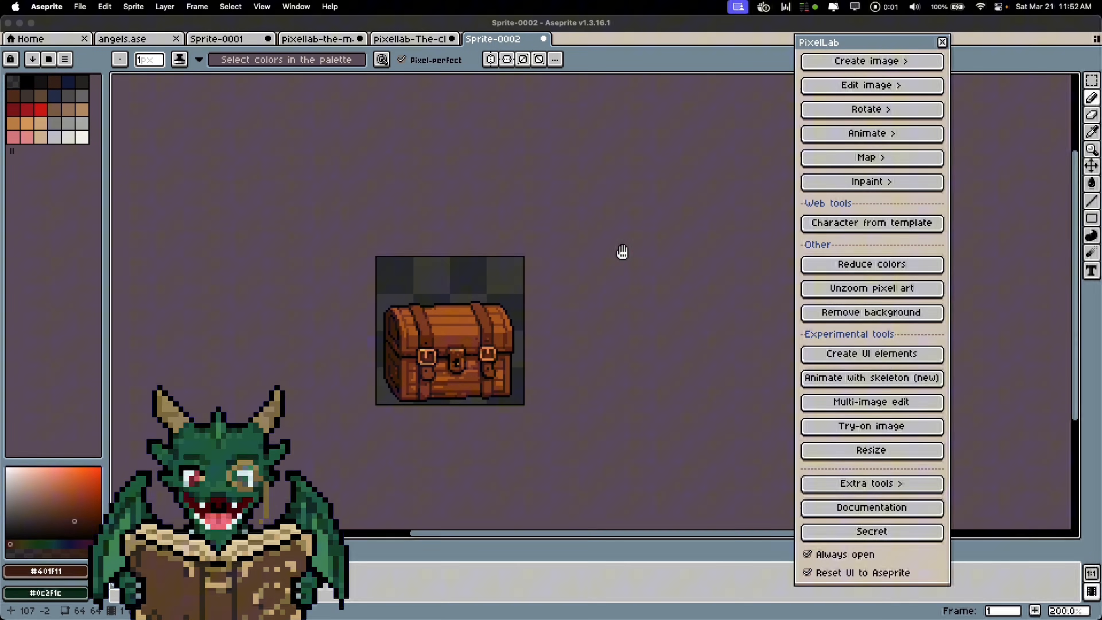
# - Switch to Aseprite and review the closed and open treasure chest frames in Sprite-0002, returning to frame 1
pyautogui.moveTo(622, 252); pyautogui.dragTo(621, 257)
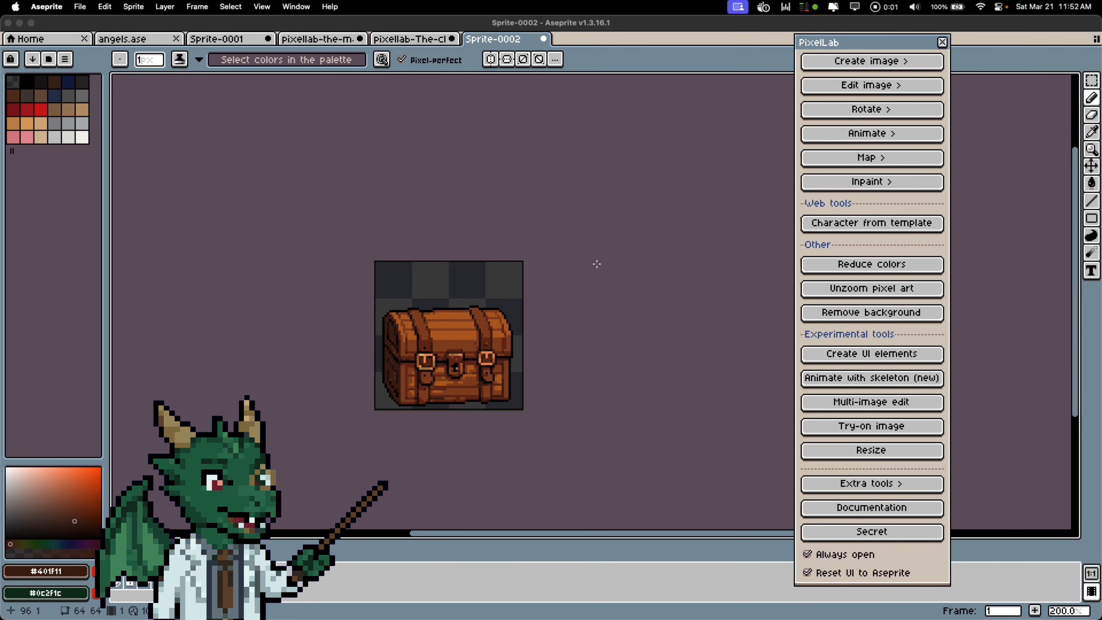
pyautogui.scroll(1, 500, 258)
pyautogui.moveTo(558, 408)
pyautogui.mouseDown()
pyautogui.moveTo(551, 339)
pyautogui.moveTo(536, 324)
pyautogui.mouseUp()
pyautogui.click(268, 567)
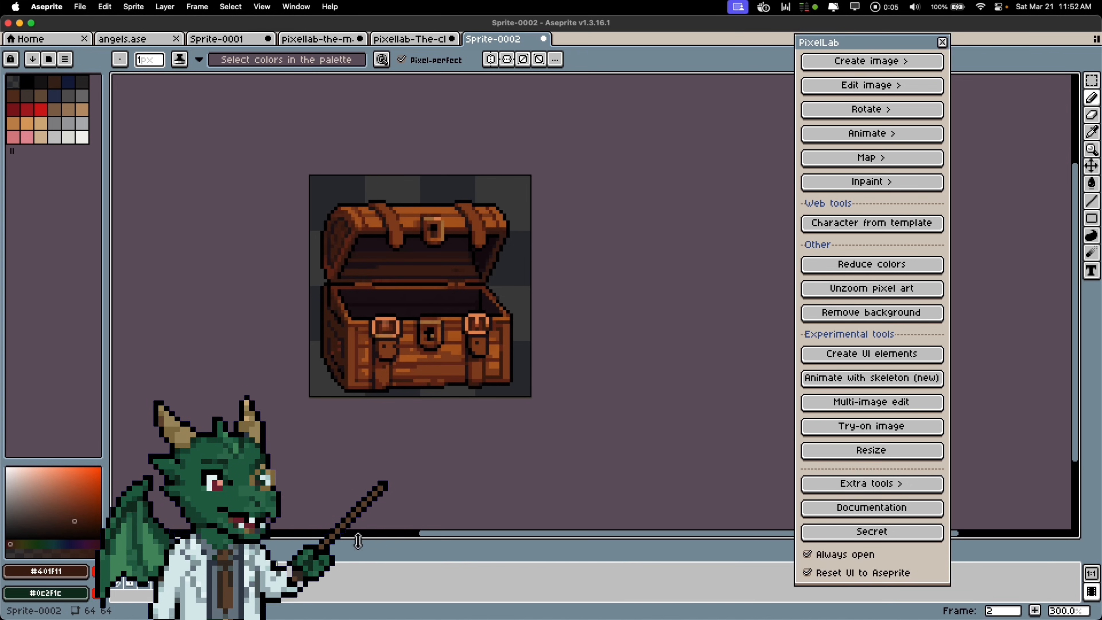
pyautogui.click(252, 569)
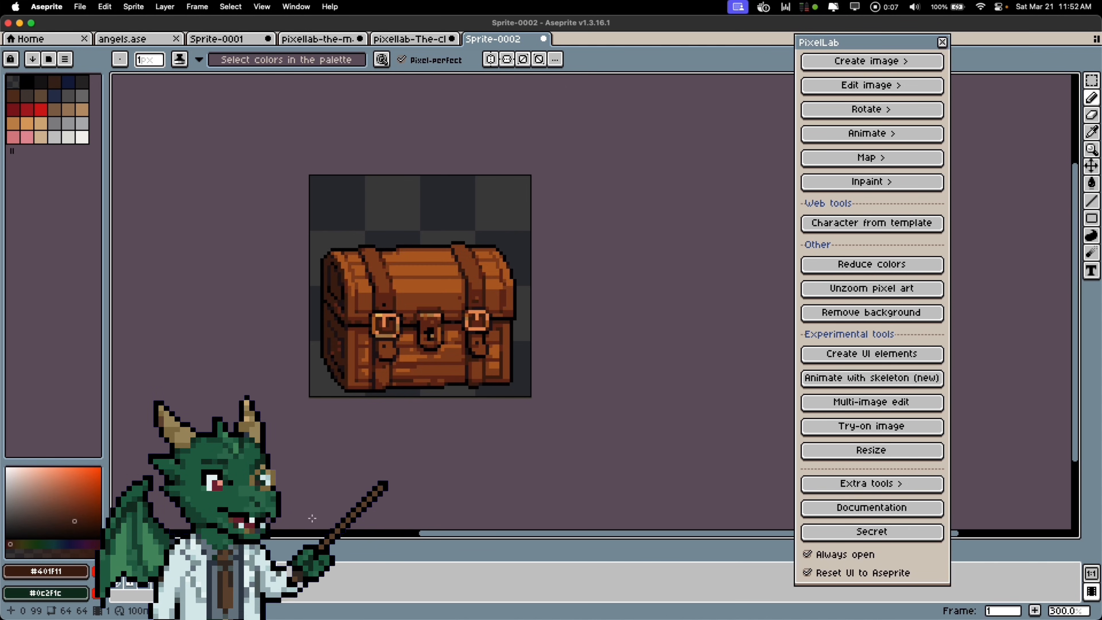
# - Set up Interpolate (new) with the closed chest in frame 1 as start image and the open chest in frame 2 as end image
pyautogui.click(855, 137)
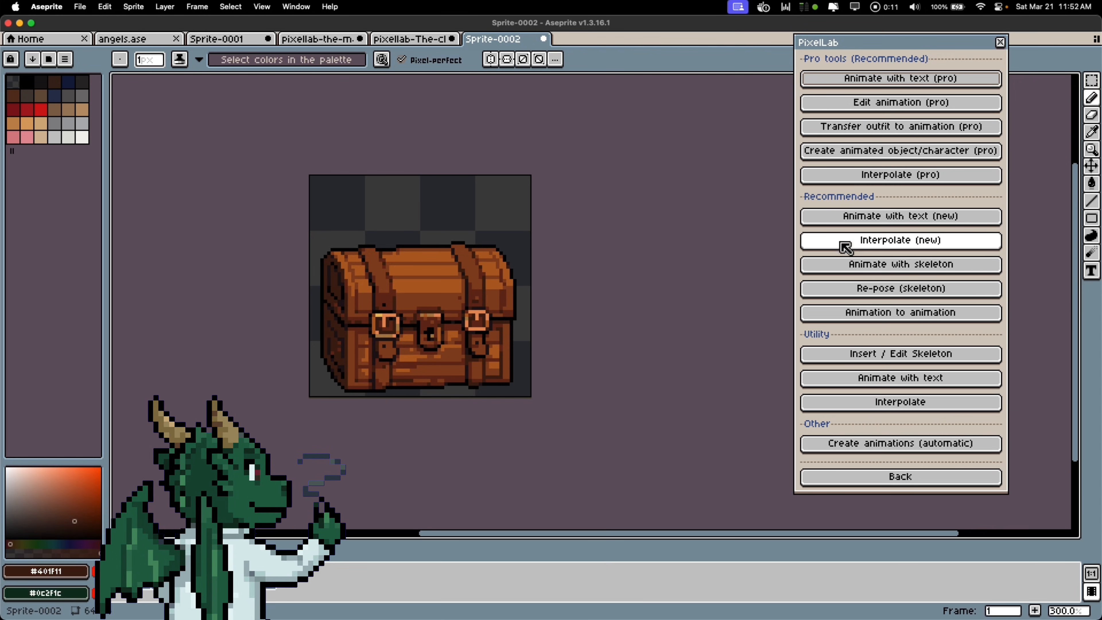
pyautogui.click(962, 246)
pyautogui.click(750, 273)
pyautogui.moveTo(703, 143); pyautogui.dragTo(796, 110)
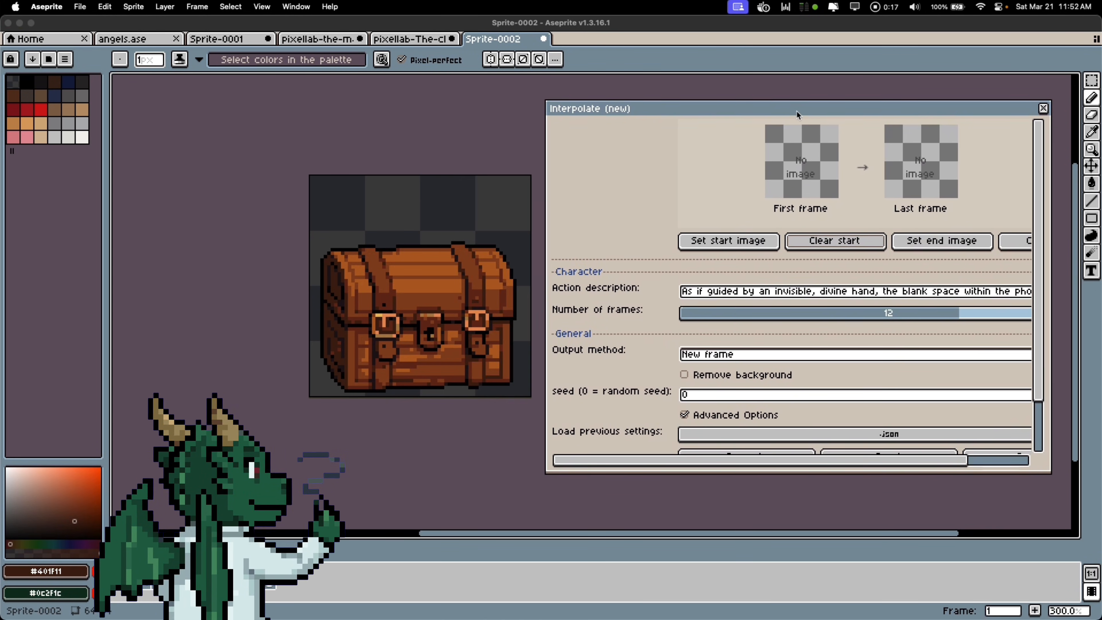
pyautogui.click(716, 241)
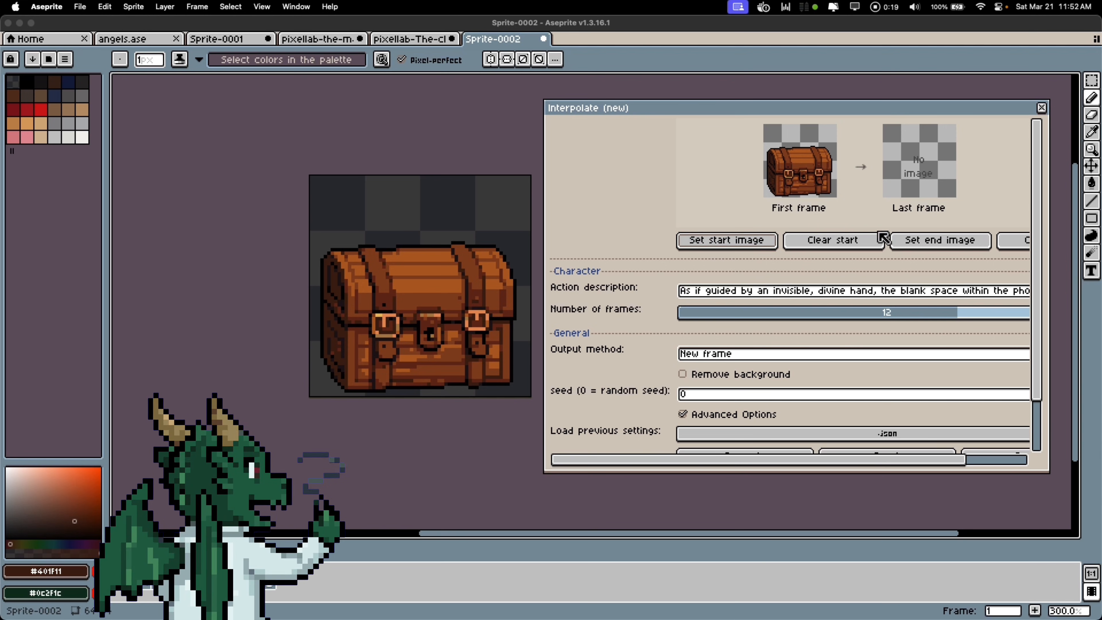
pyautogui.press('Right')
pyautogui.click(929, 249)
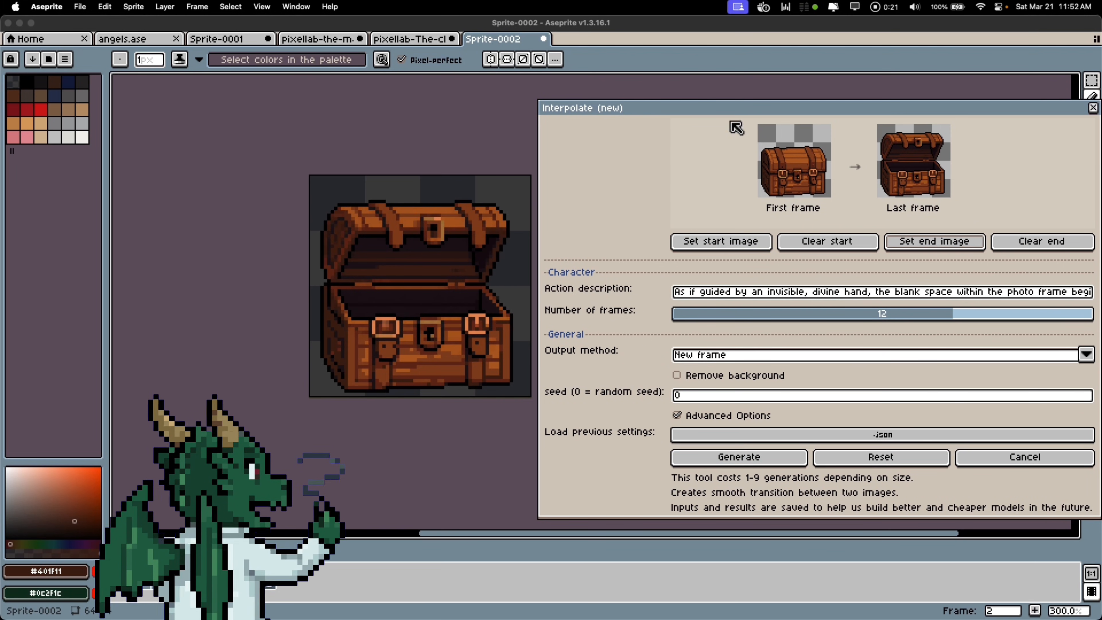
# - Replace the interpolation's action description with "the chest rumbles and opens"
pyautogui.moveTo(736, 128); pyautogui.dragTo(687, 112)
pyautogui.click(740, 276)
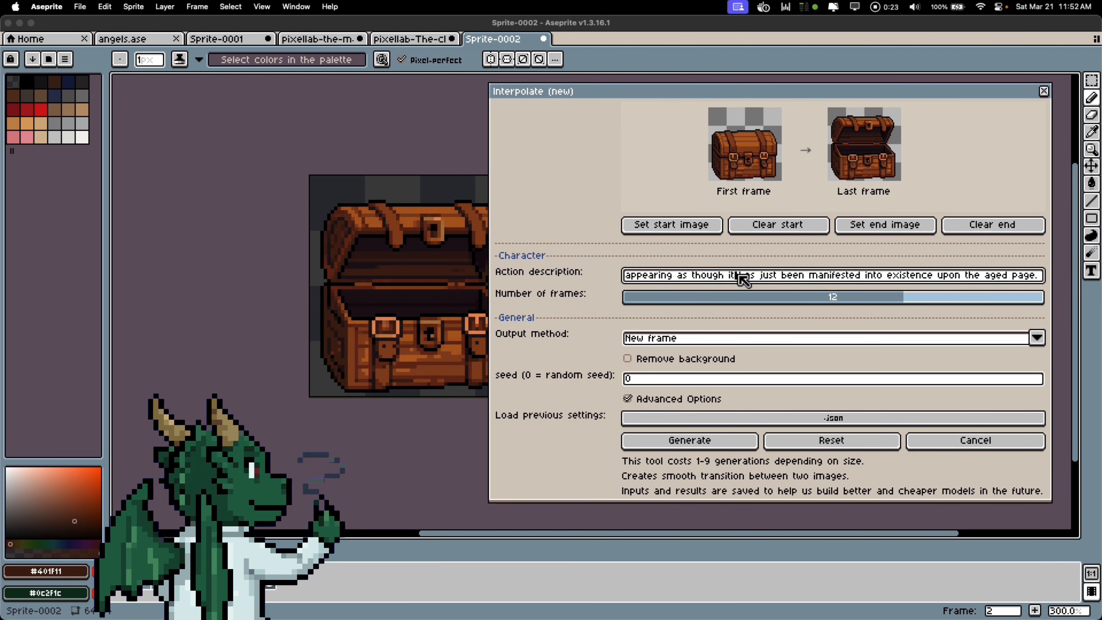
pyautogui.press('super+a')
pyautogui.press('BackSpace')
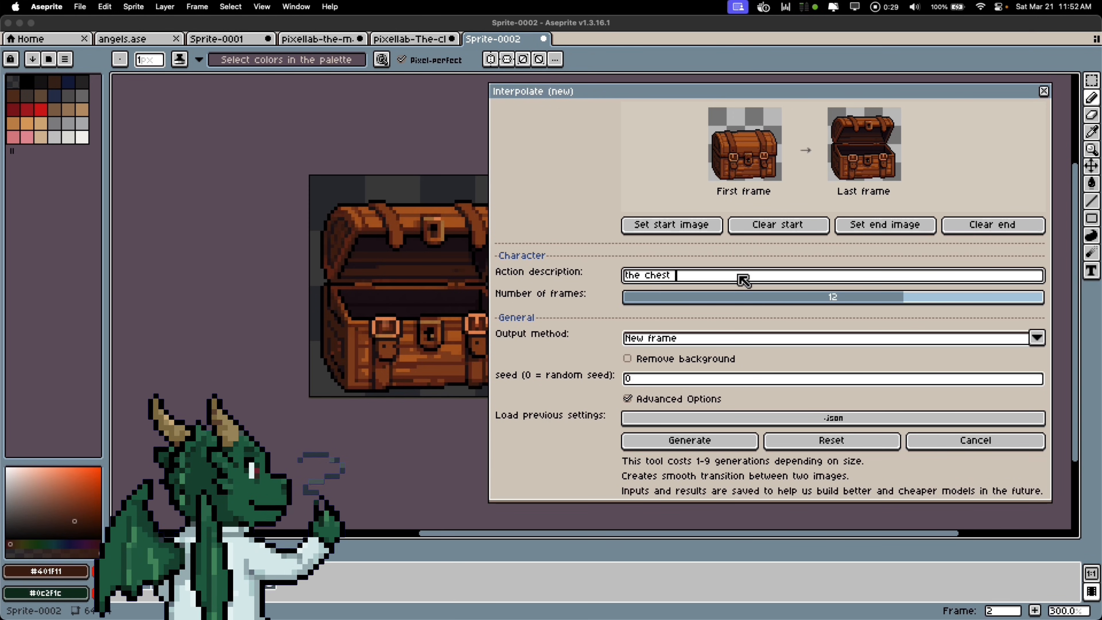
pyautogui.write('the chest rumbles and opens')
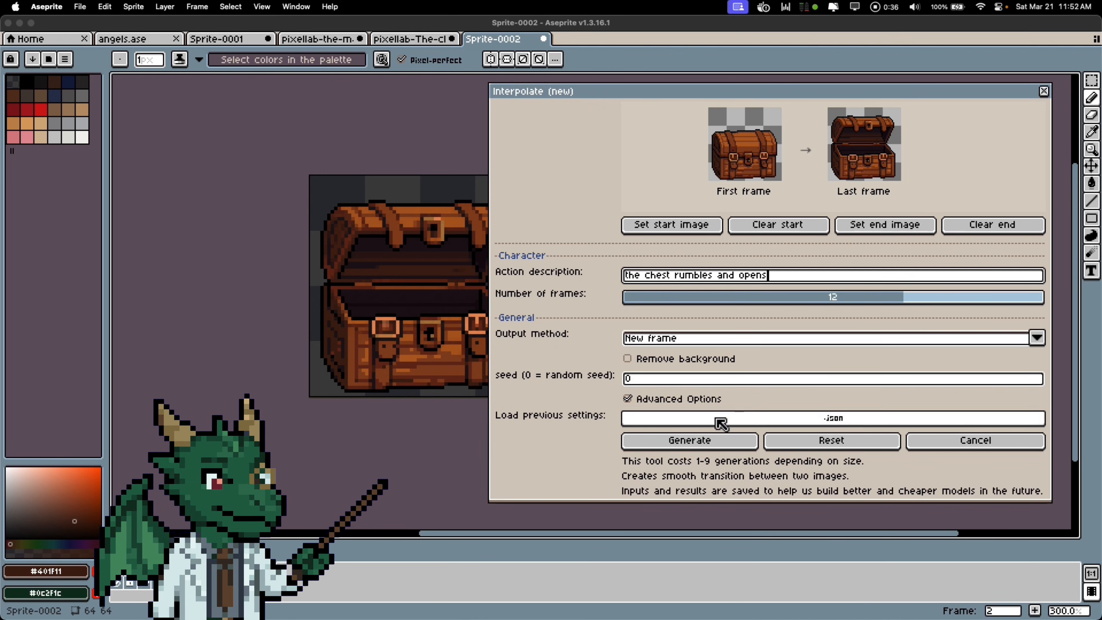
# - Enable background removal and generate the chest-opening interpolation from frame 1
pyautogui.click(697, 361)
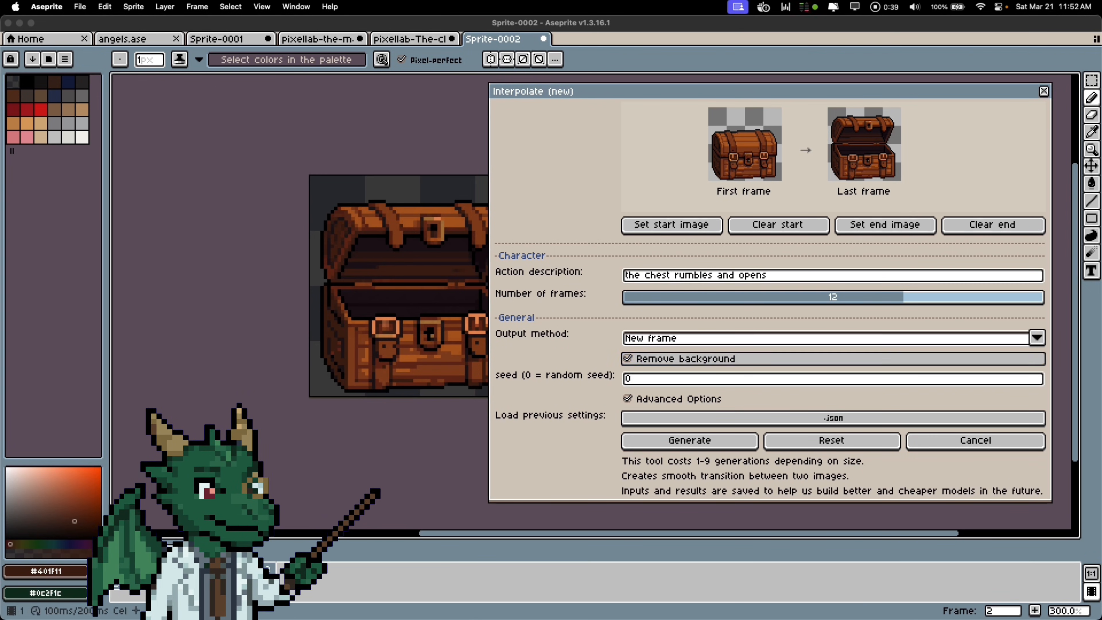
pyautogui.click(252, 569)
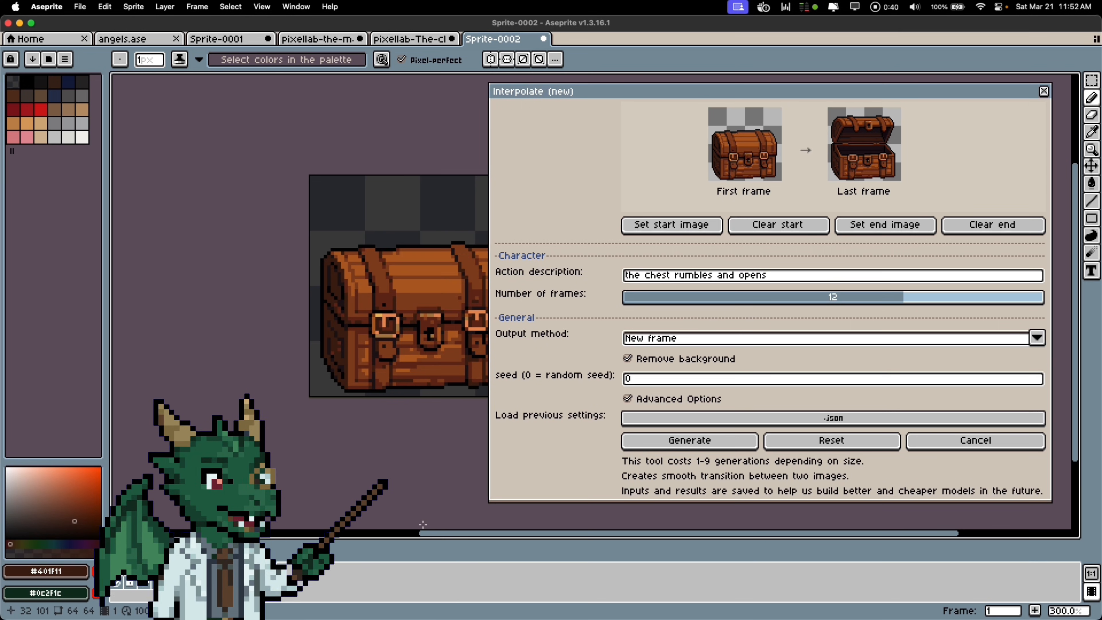
pyautogui.scroll(1, 384, 264)
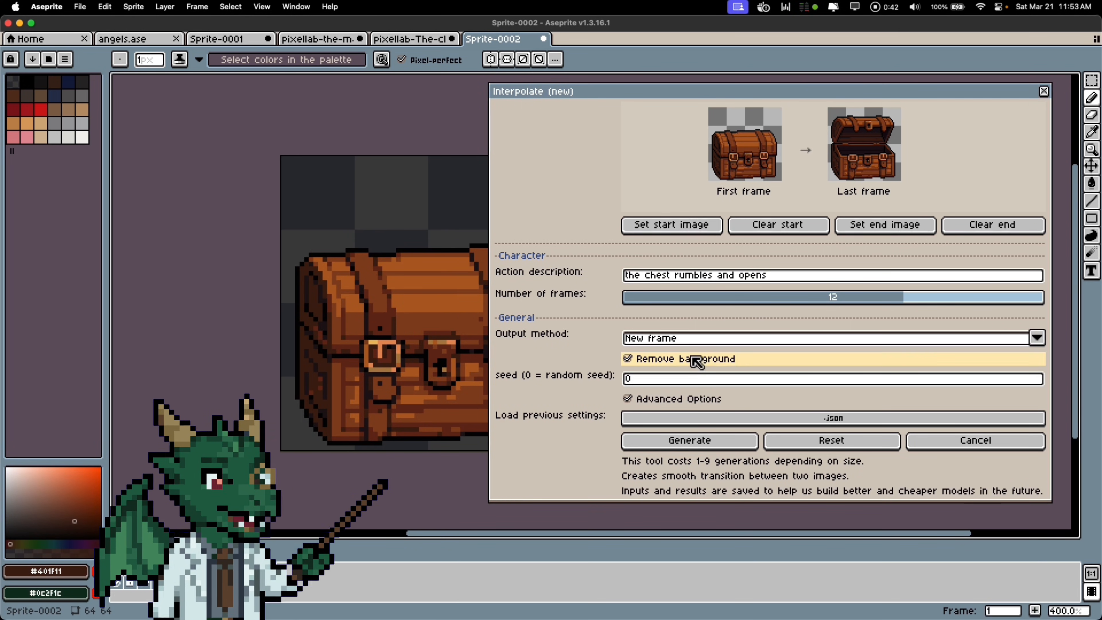
pyautogui.click(692, 441)
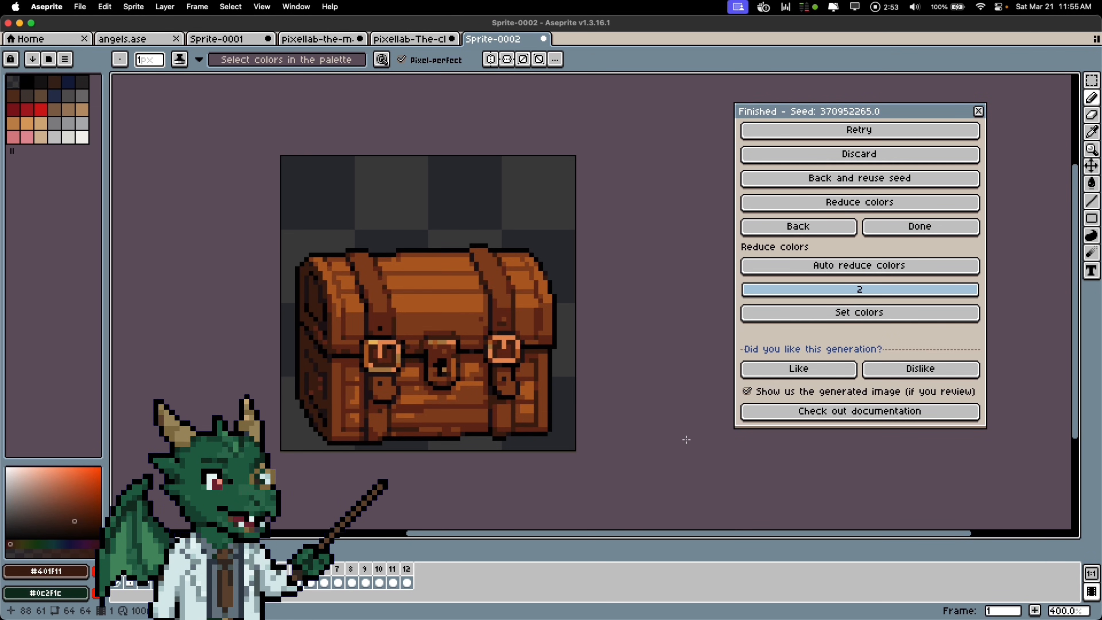
# - Check the last generated frames and set the duration of all twelve frames to 200 ms
pyautogui.press('Left')
pyautogui.press('Left')
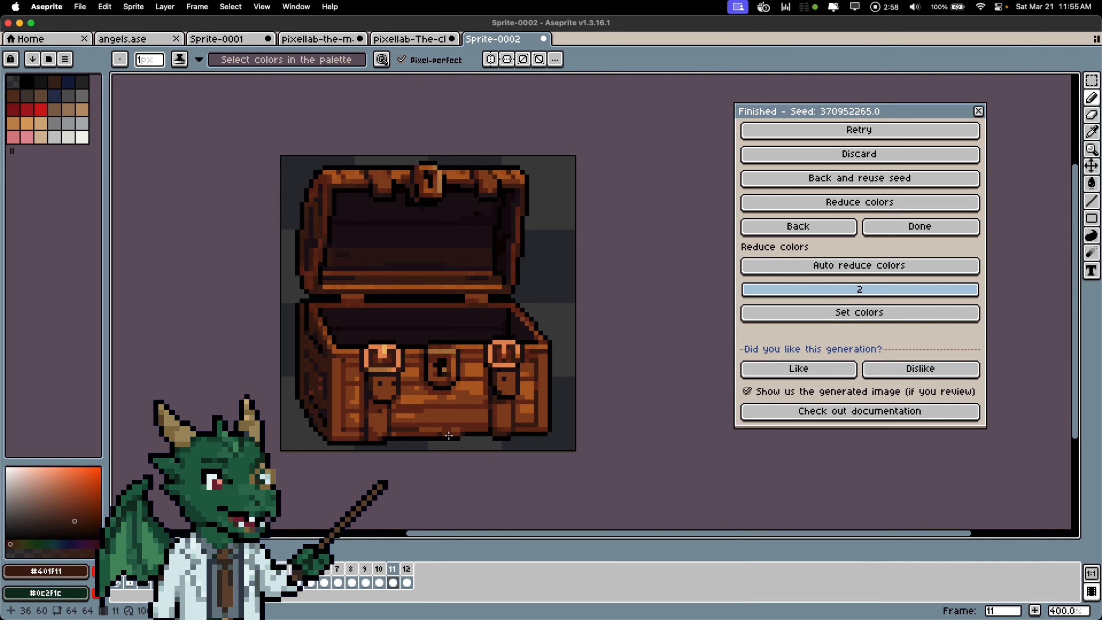
pyautogui.press('Right')
pyautogui.press('super+p')
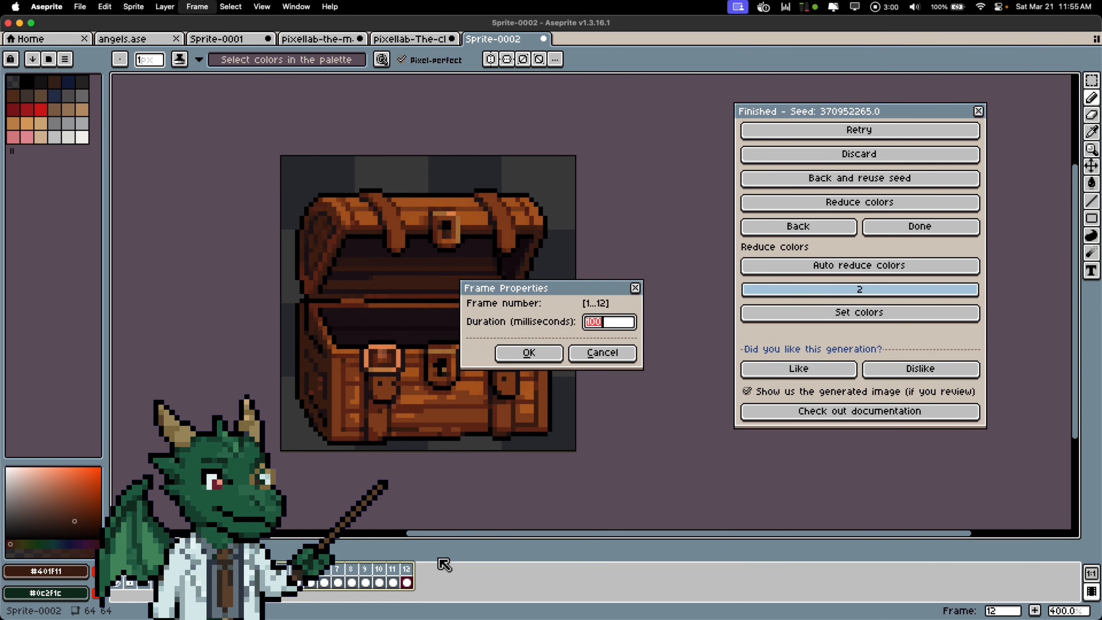
pyautogui.write('200')
pyautogui.press('Return')
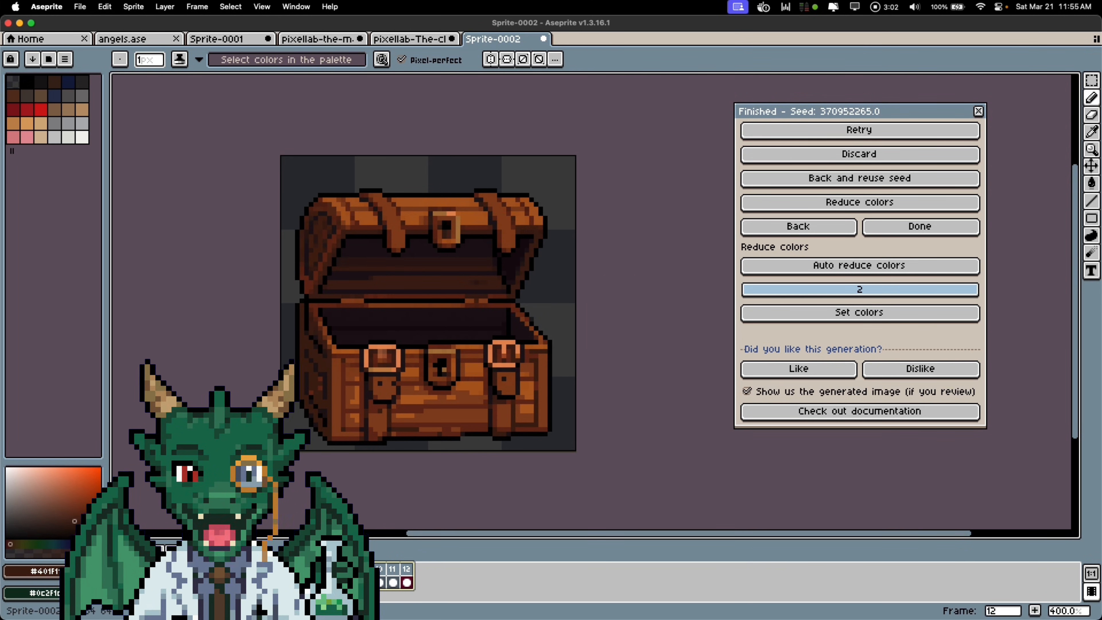
# - Play the chest-opening animation from frame 1 at a smaller zoom
pyautogui.click(255, 568)
pyautogui.scroll(-2, 367, 380)
pyautogui.press('Return')
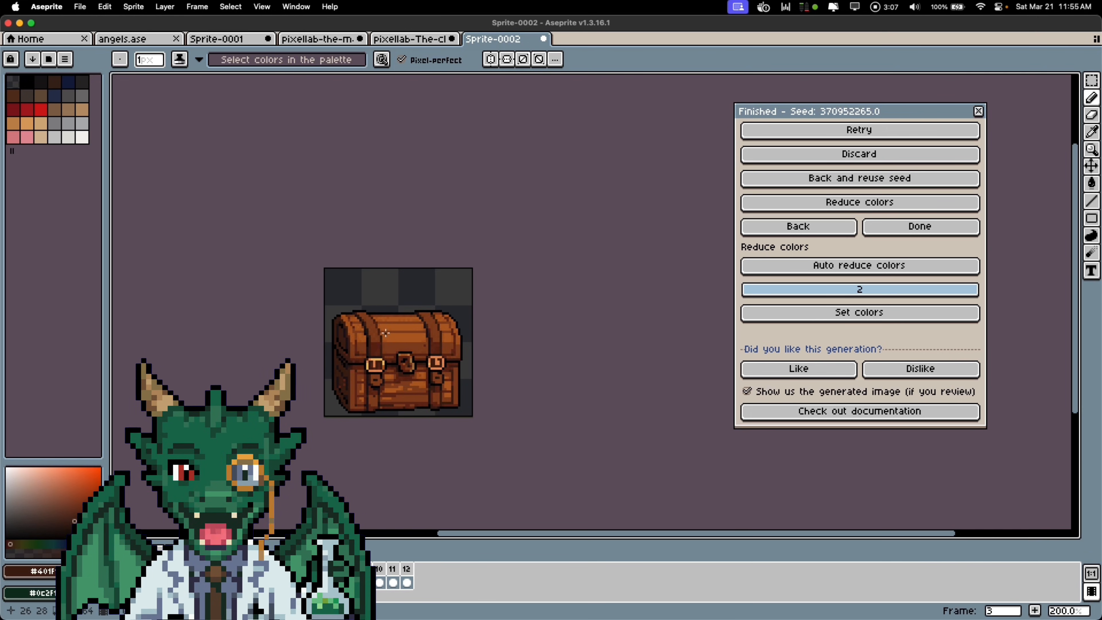
# - Retouch the outline along the chest lid's upper edge in frame 2 with black and replay the animation
pyautogui.scroll(7, 372, 301)
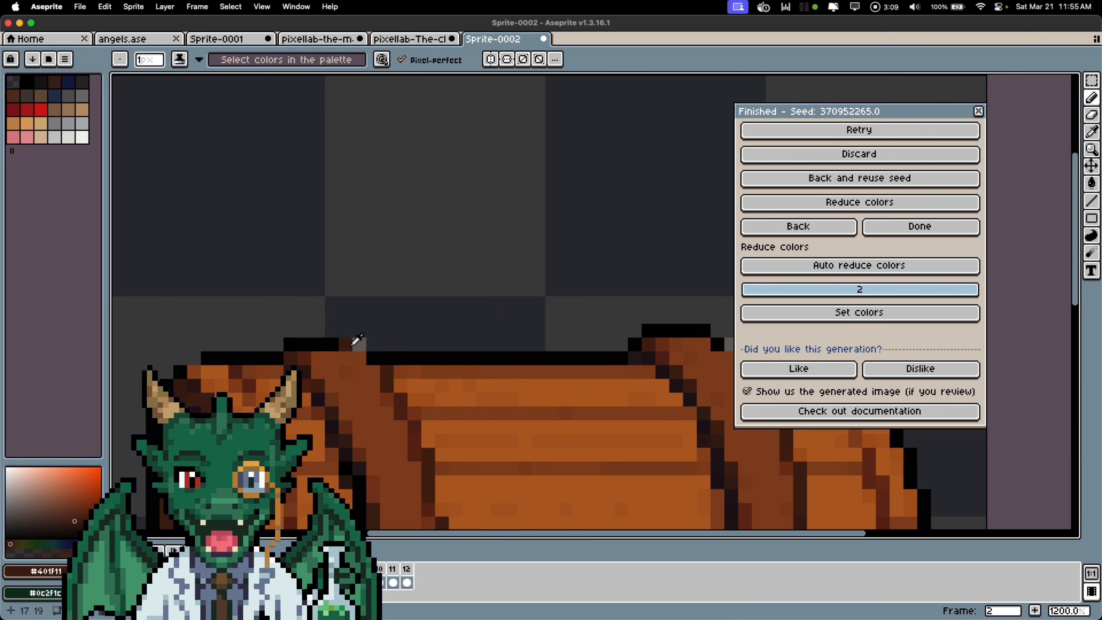
pyautogui.scroll(-4, 364, 325)
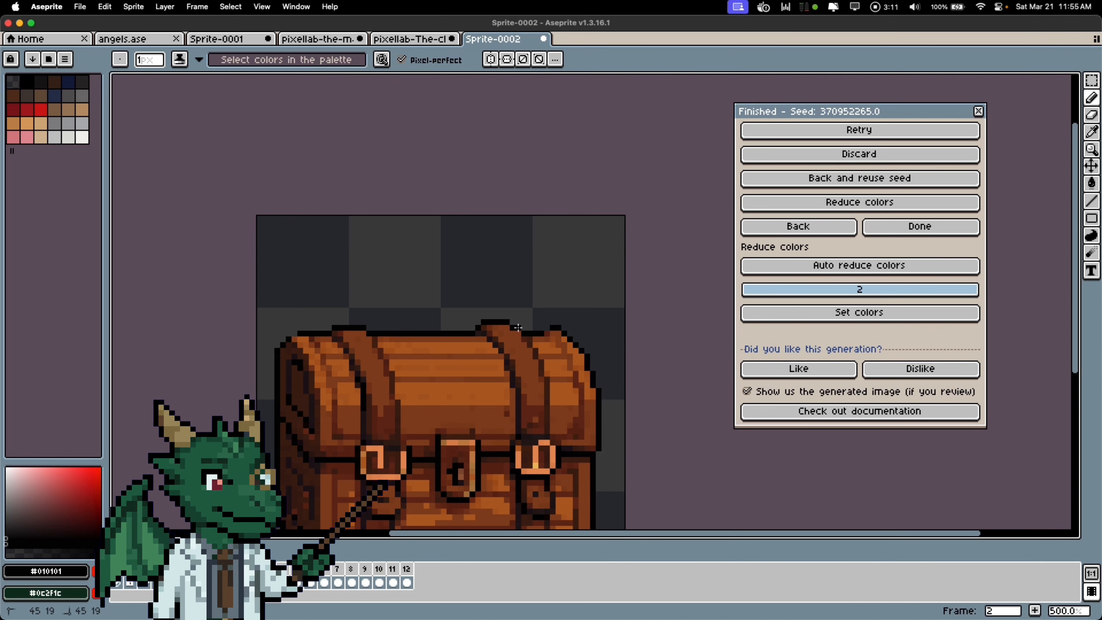
pyautogui.scroll(-2, 438, 347)
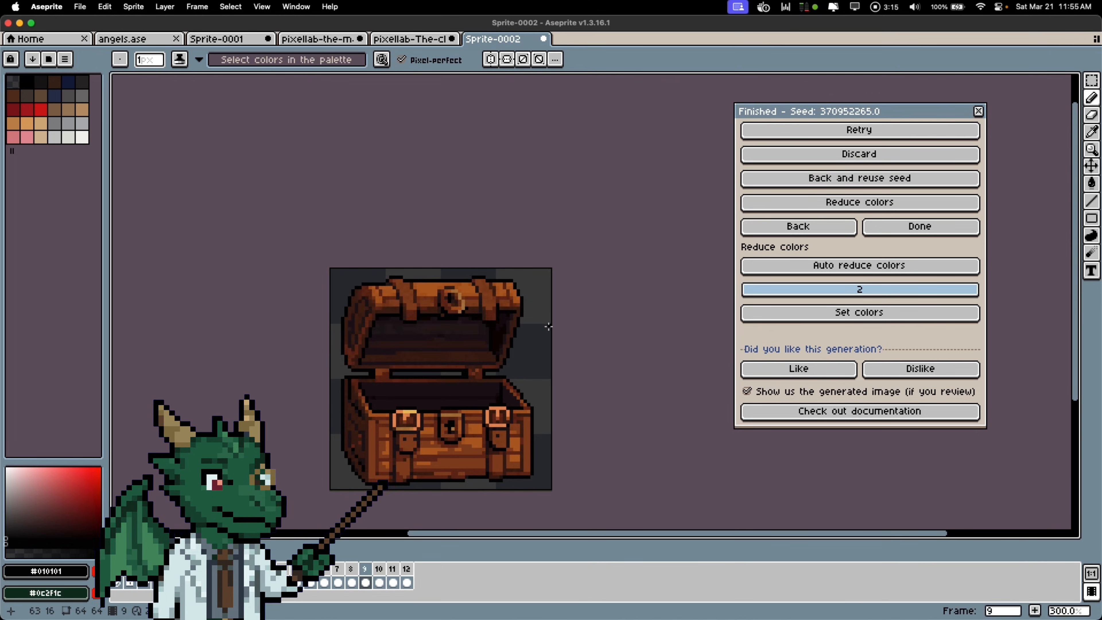
pyautogui.scroll(-1, 461, 316)
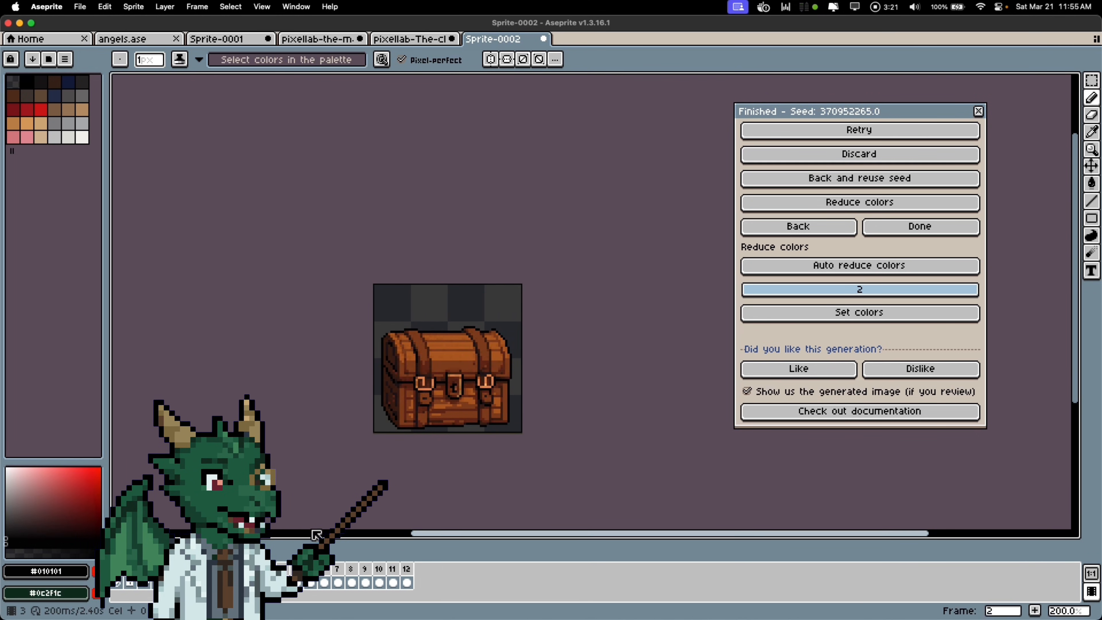
# - Reopen the interpolation settings, set the number of frames to 8, close them without generating and replay the chest animation
pyautogui.click(768, 265)
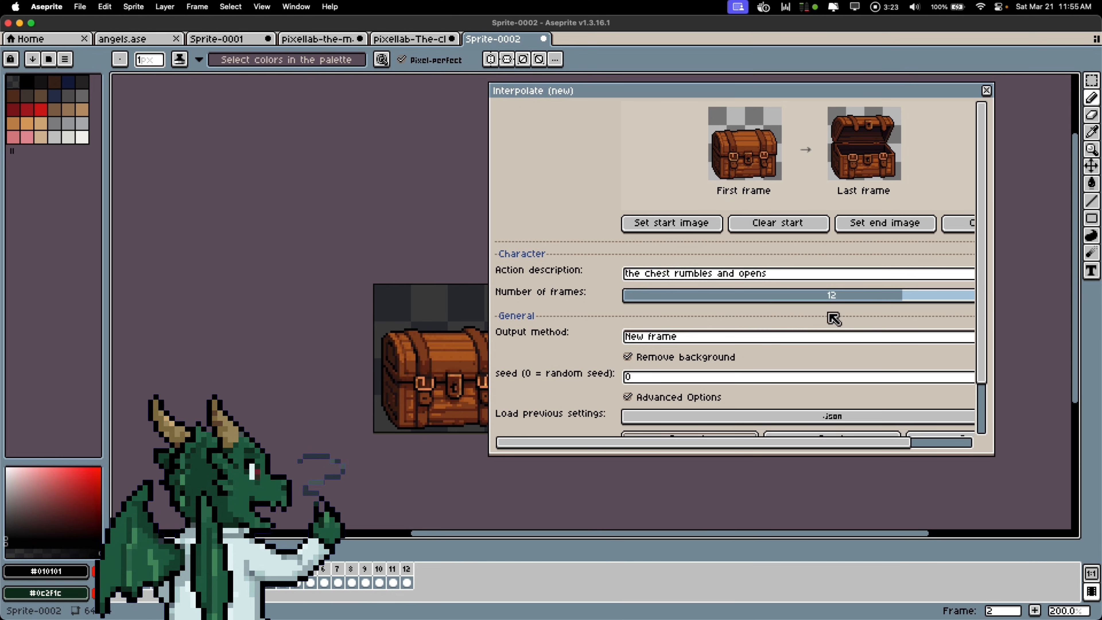
pyautogui.moveTo(808, 302); pyautogui.dragTo(748, 297)
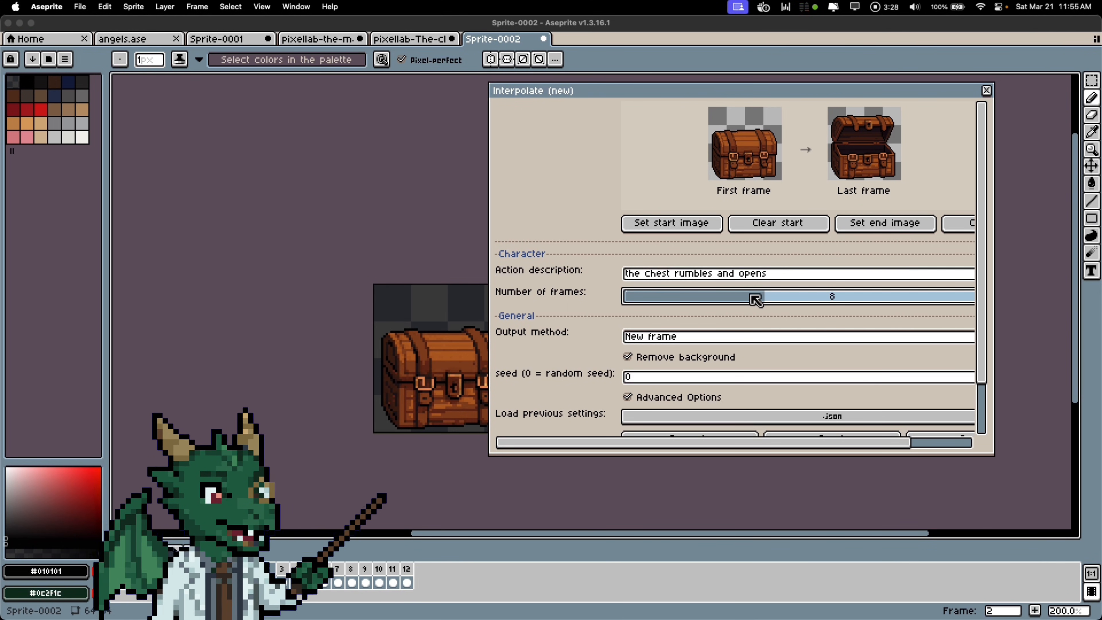
pyautogui.click(986, 90)
pyautogui.press('Return')
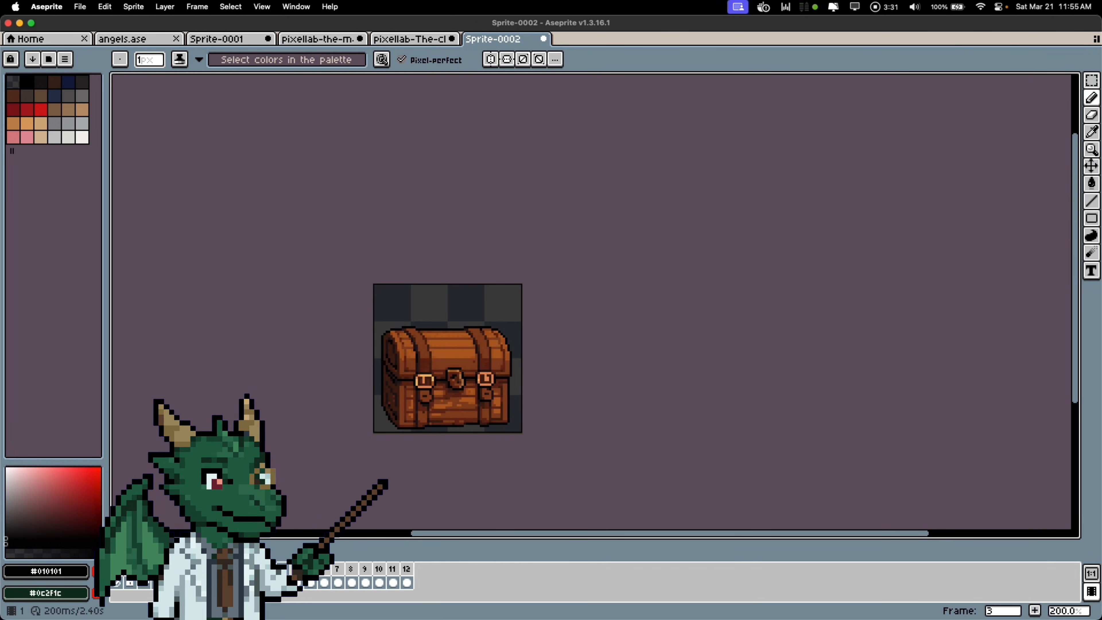
# - Delete three of the early, nearly closed chest frames and replay the shortened opening animation
pyautogui.click(280, 570)
pyautogui.hotkey('alt', 'c')
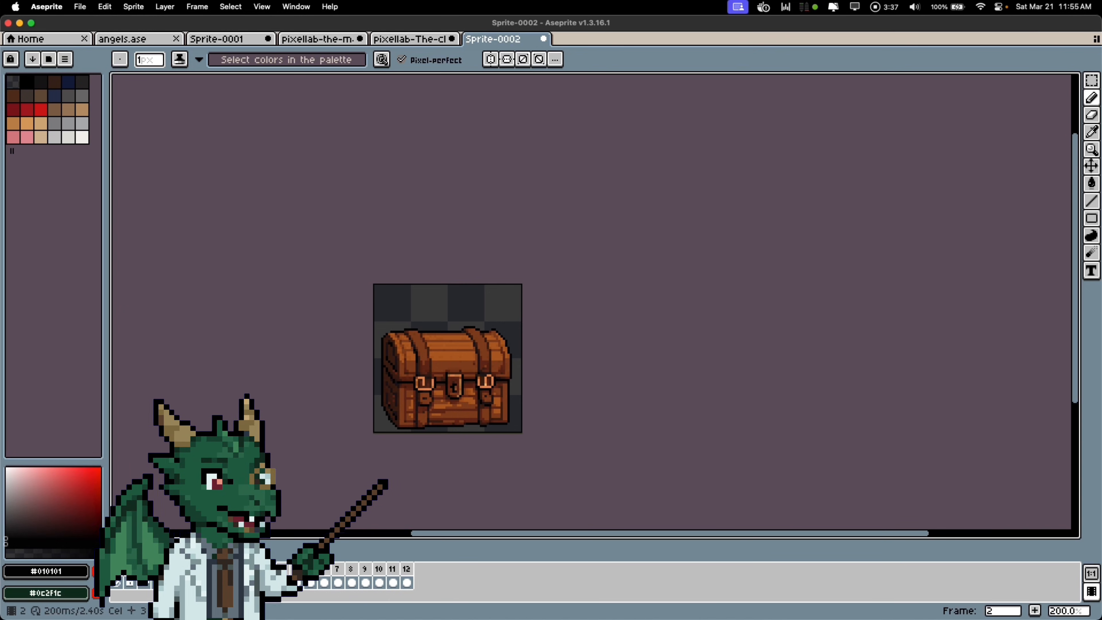
pyautogui.click(269, 569)
pyautogui.click(278, 574)
pyautogui.hotkey('alt', 'c')
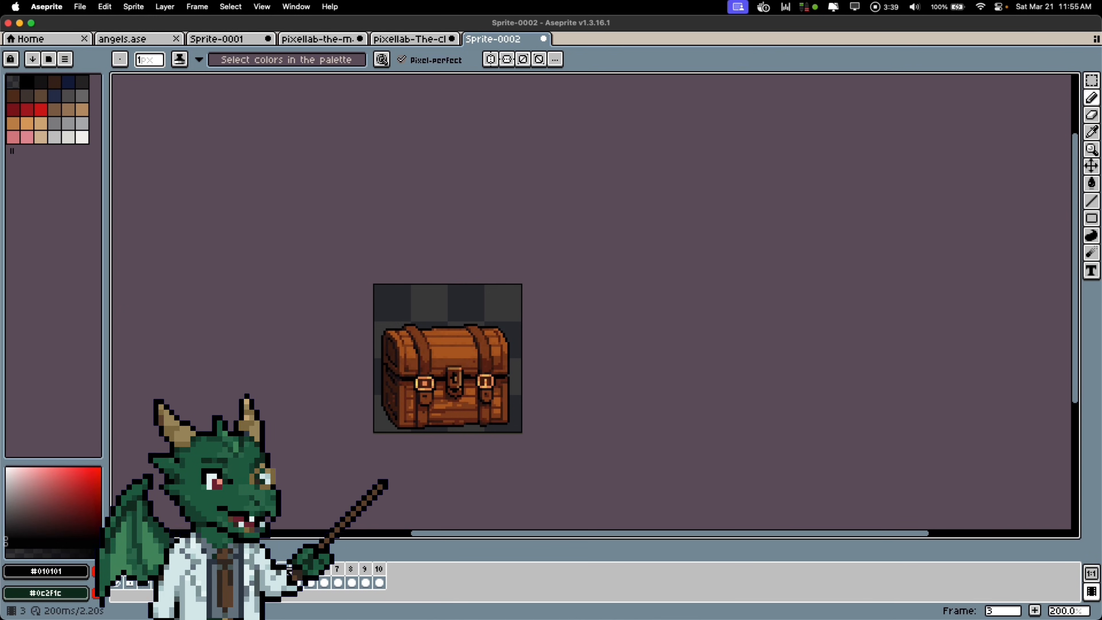
pyautogui.click(294, 572)
pyautogui.press('Right')
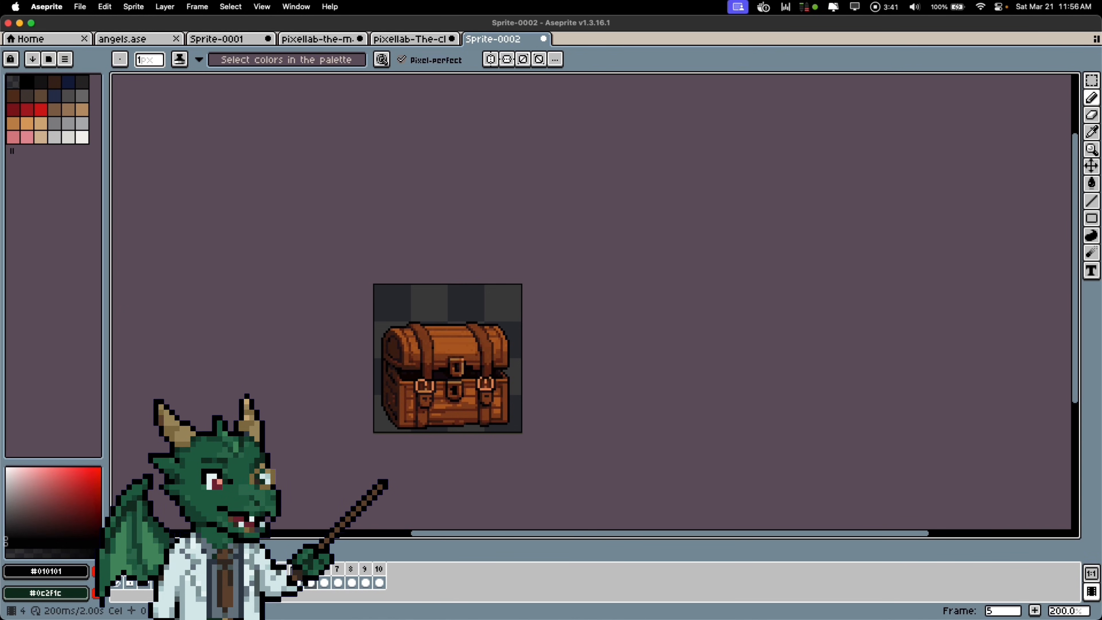
pyautogui.hotkey('alt', 'c')
pyautogui.press('Return')
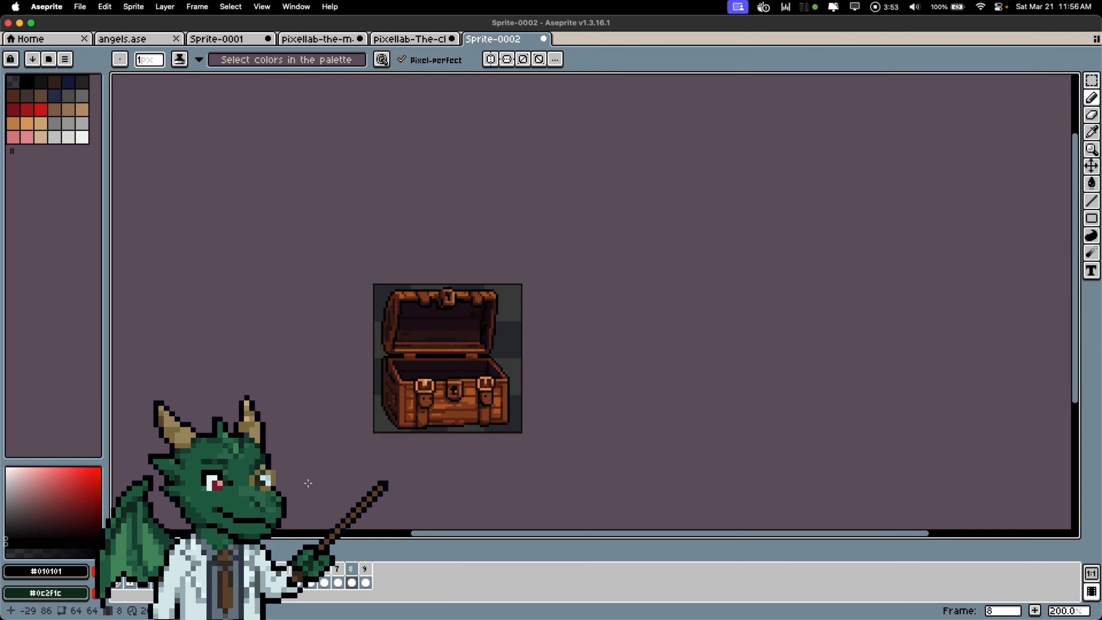
pyautogui.click(344, 569)
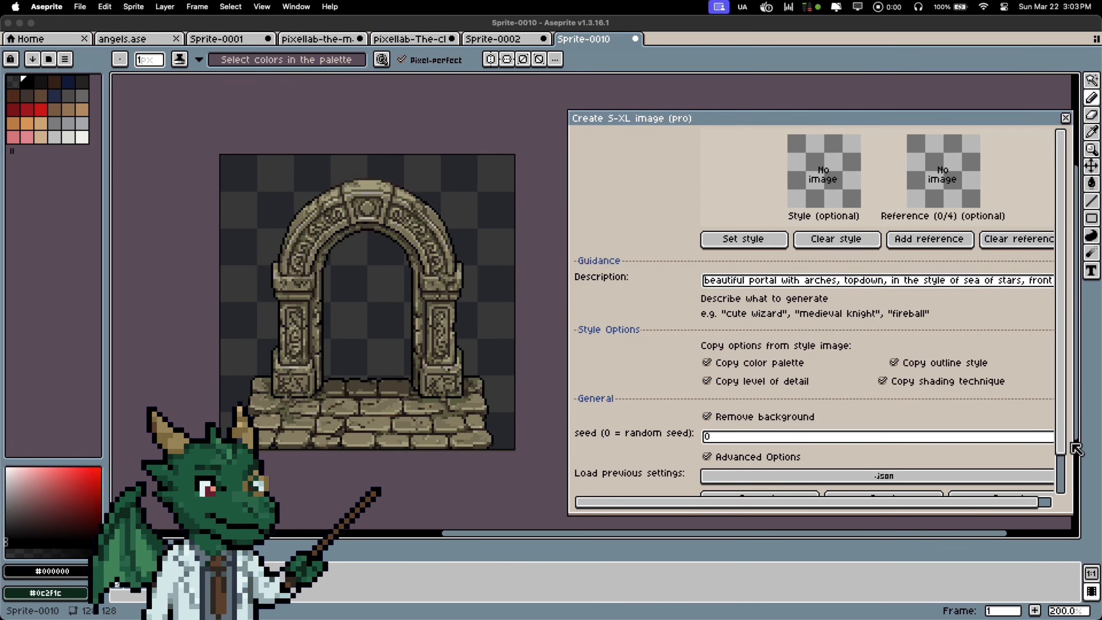
# - Cancel the image creation settings and start Inpaint (pro) on the stone arch
pyautogui.scroll(-2, 1059, 451)
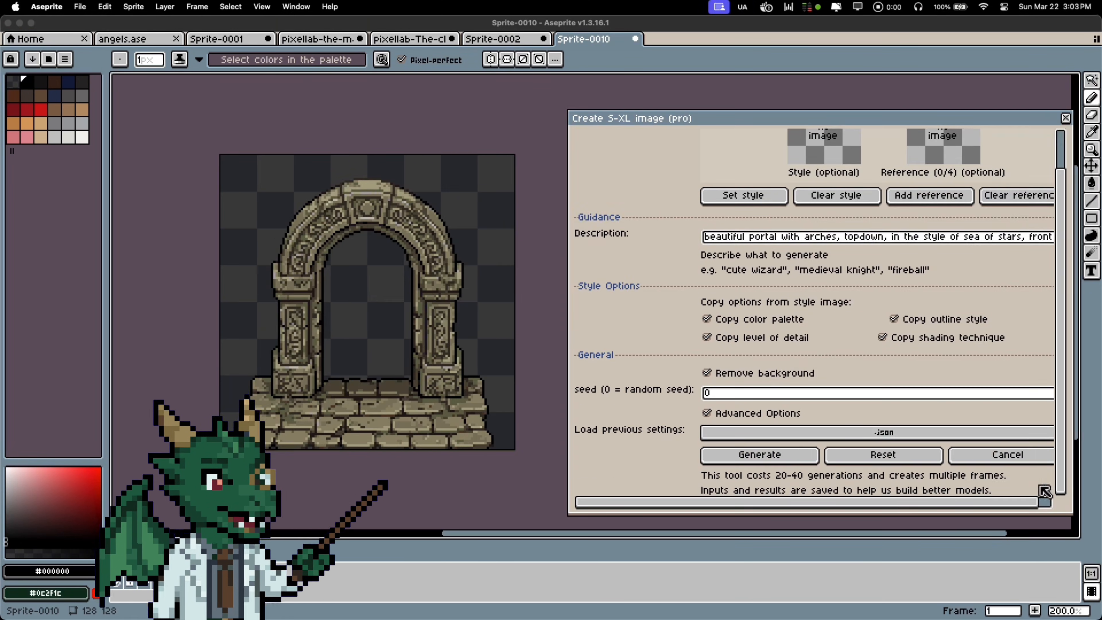
pyautogui.click(1000, 455)
pyautogui.moveTo(538, 262); pyautogui.dragTo(560, 259)
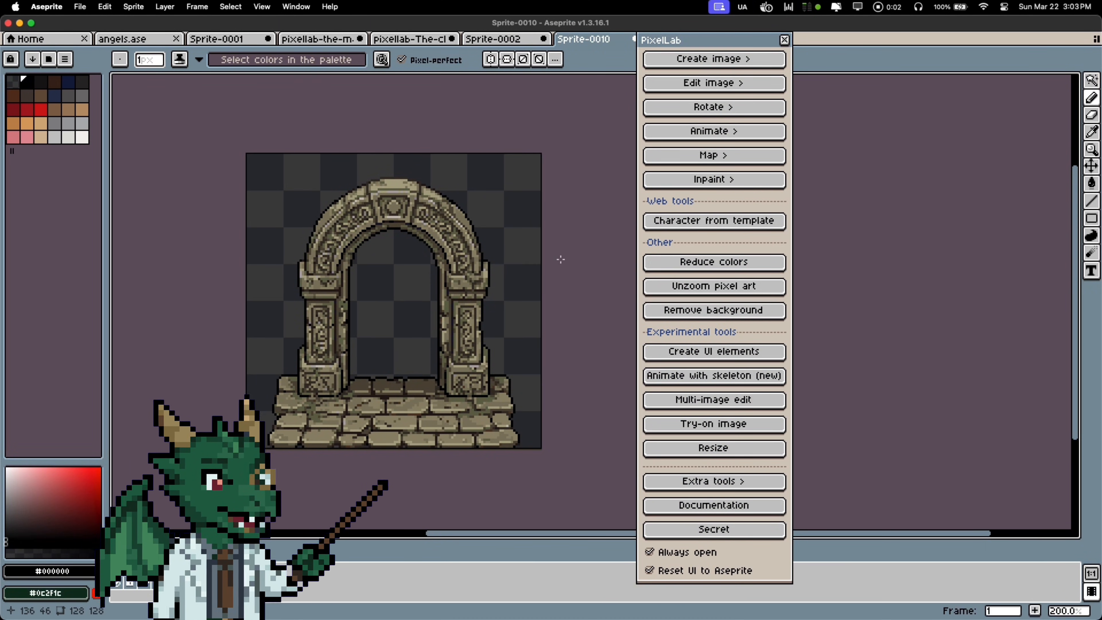
pyautogui.click(743, 179)
pyautogui.click(713, 76)
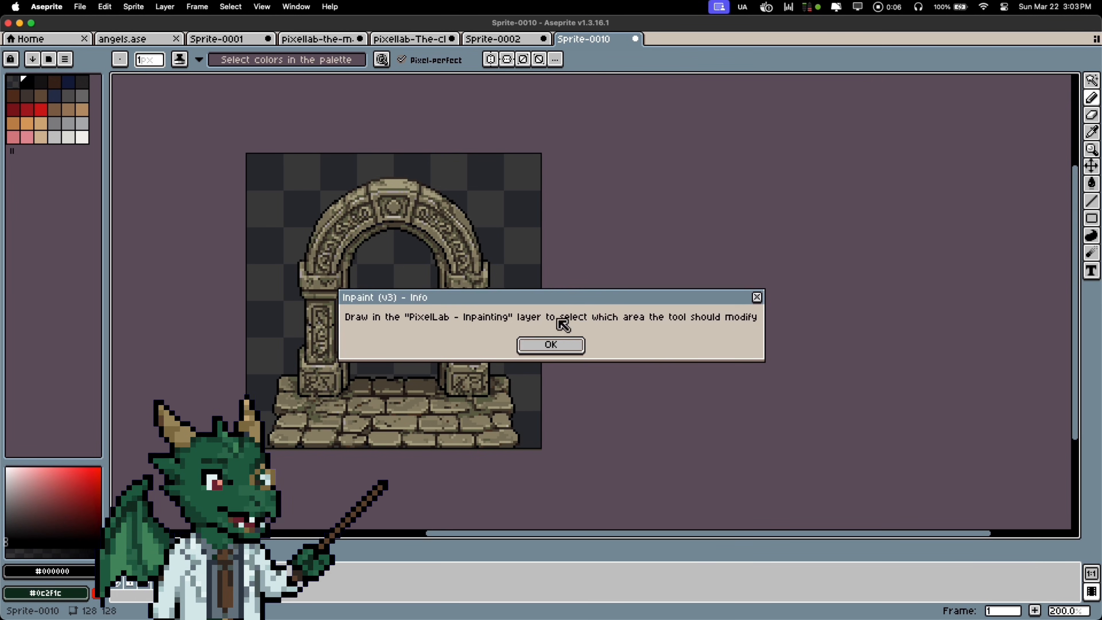
pyautogui.click(563, 345)
# - Replace the inpaint description with "really cool portal"
pyautogui.click(826, 274)
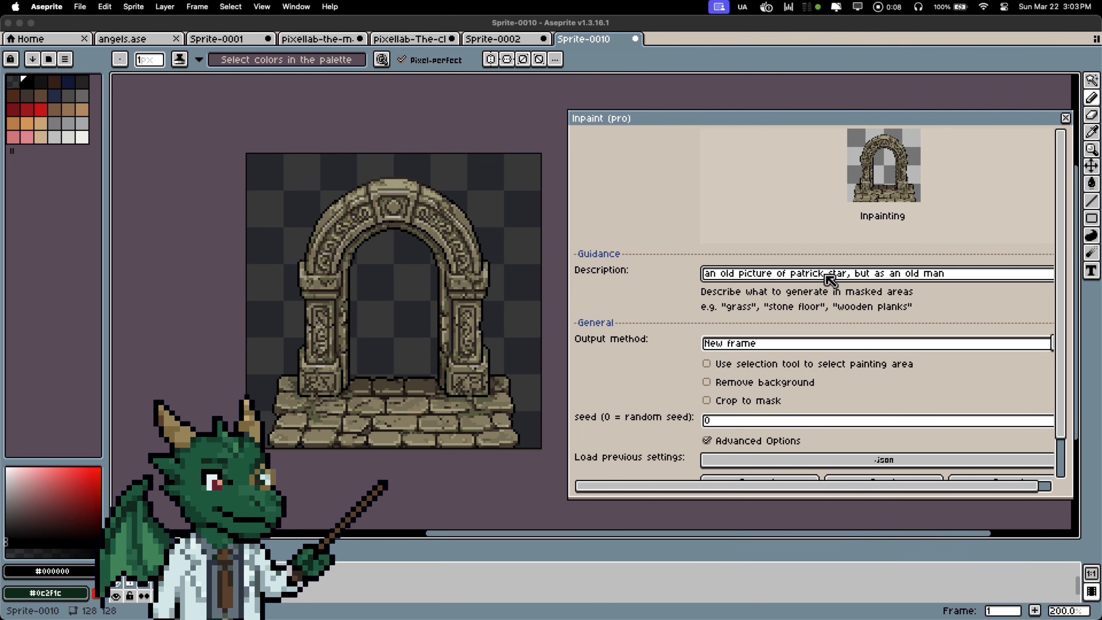
pyautogui.press('super+a')
pyautogui.press('BackSpace')
pyautogui.write('re')
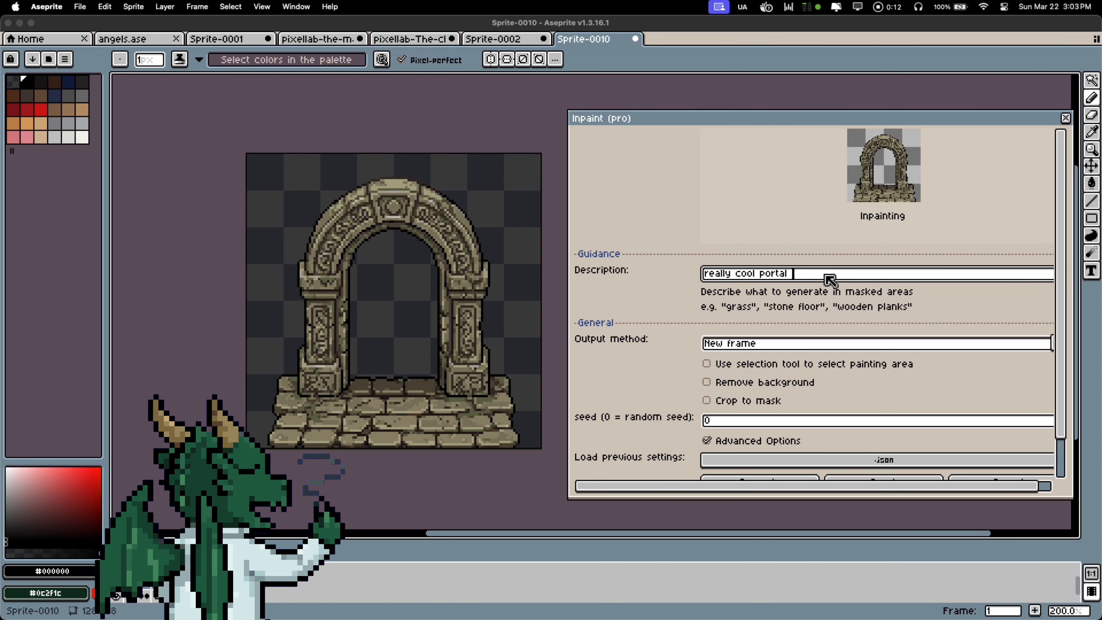
# - Paint the whole opening of the stone arch black as the inpainting mask, using a 7 px brush
pyautogui.moveTo(347, 253)
pyautogui.mouseDown()
pyautogui.moveTo(416, 267)
pyautogui.moveTo(416, 336)
pyautogui.moveTo(387, 284)
pyautogui.moveTo(352, 343)
pyautogui.mouseUp()
pyautogui.press('-')
pyautogui.press('-')
pyautogui.press('-')
pyautogui.press('-')
pyautogui.press('-')
pyautogui.press('-')
pyautogui.press('-')
pyautogui.press('-')
pyautogui.press('-')
pyautogui.moveTo(358, 352); pyautogui.dragTo(383, 373)
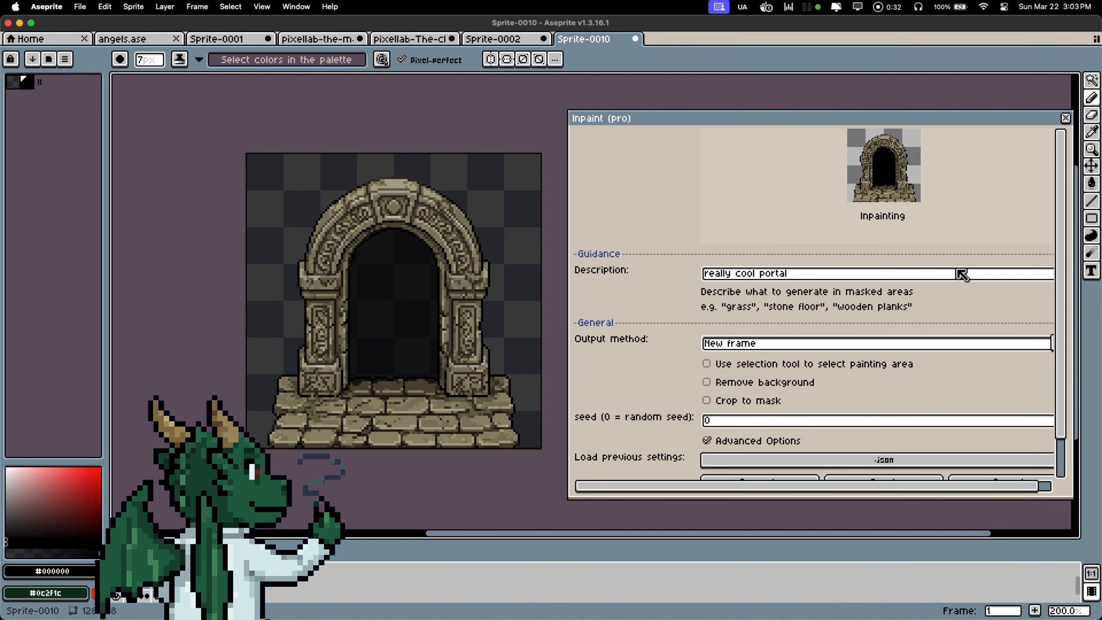
# - Enable background removal and generate the inpainted portal
pyautogui.scroll(-2, 755, 273)
pyautogui.click(706, 339)
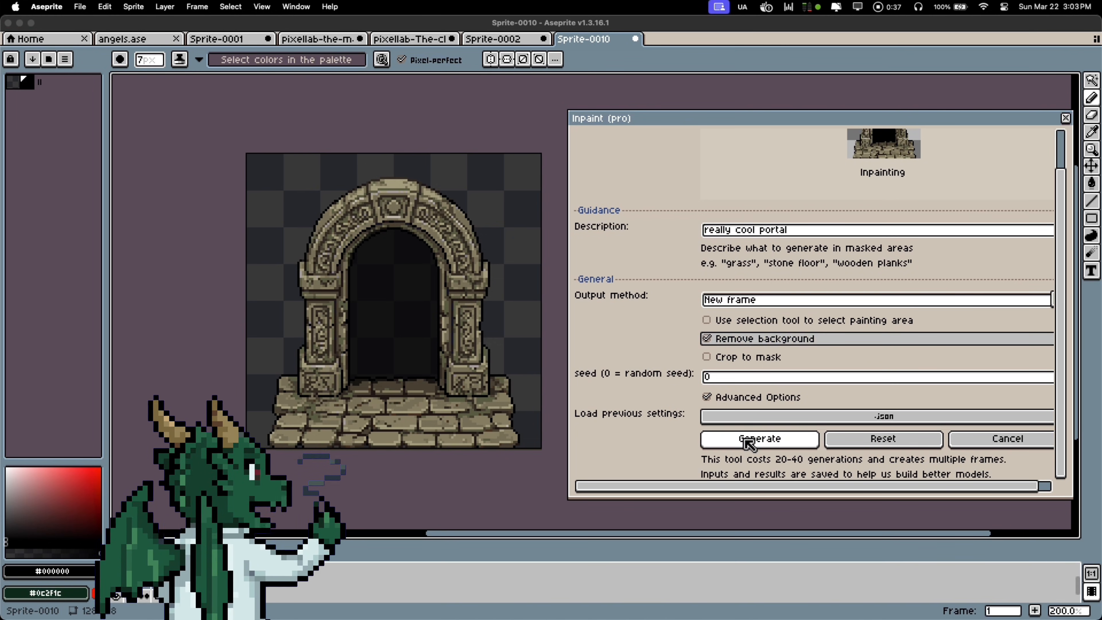
pyautogui.click(749, 439)
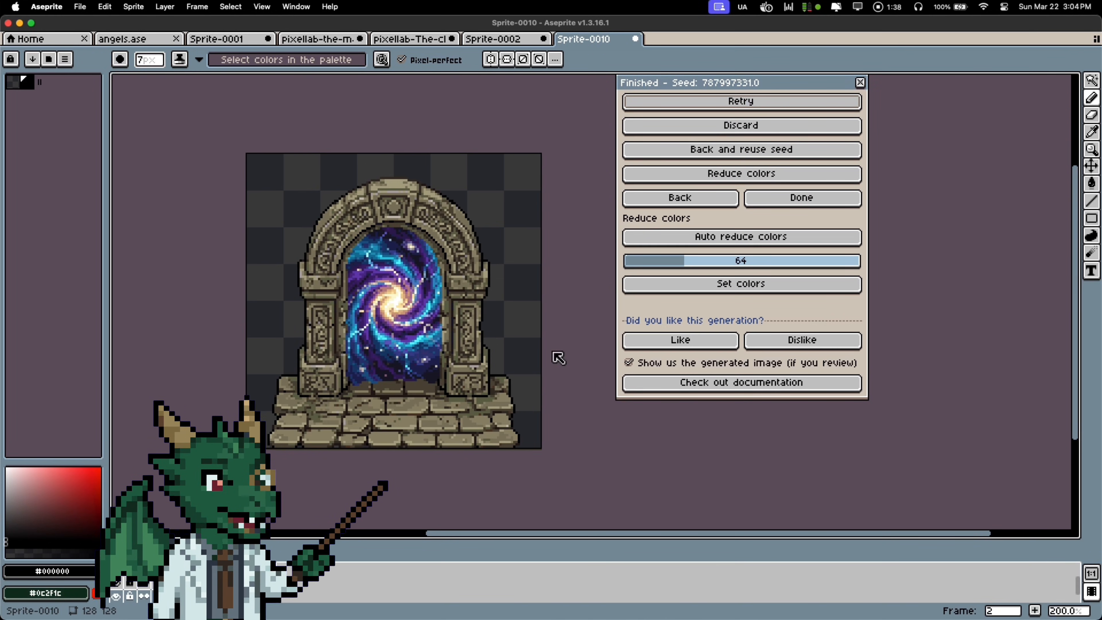
# - Return to frame 1 and clear the black mask from the arch opening
pyautogui.press('Left')
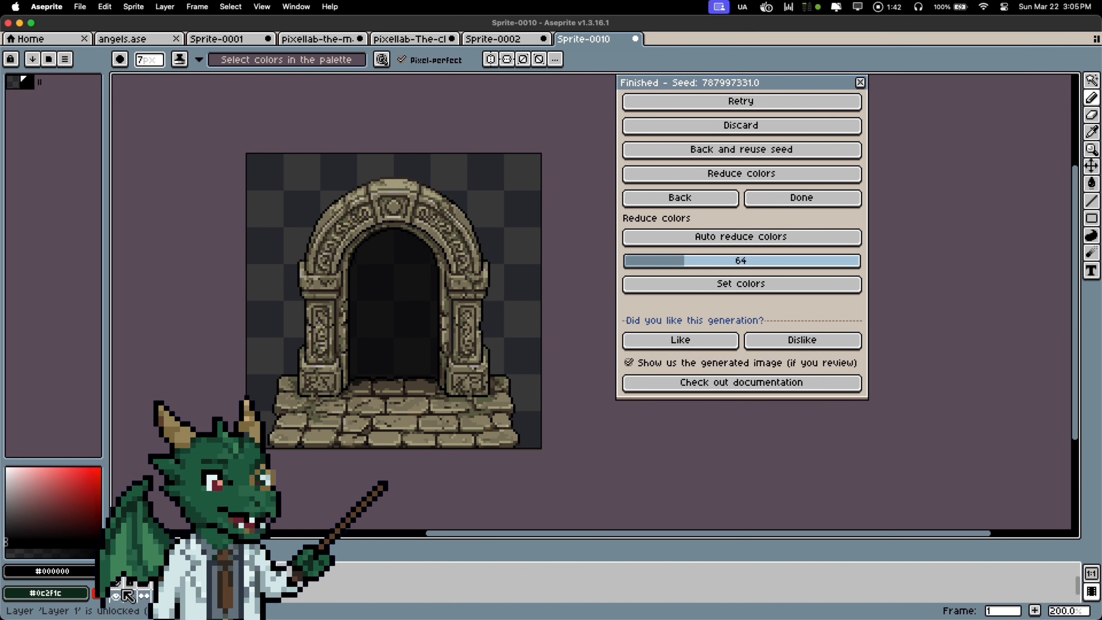
pyautogui.click(118, 597)
pyautogui.press('Right')
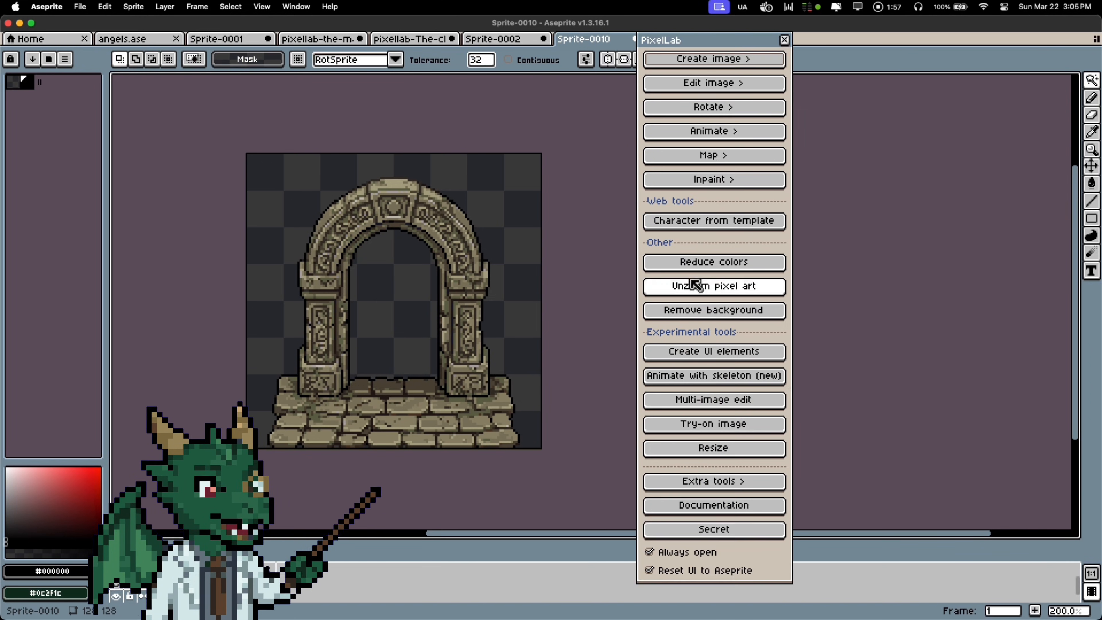
# - Start Interpolate (new), with the empty arch of frame 1 as start image and the glowing portal of frame 2 as end image
pyautogui.click(713, 135)
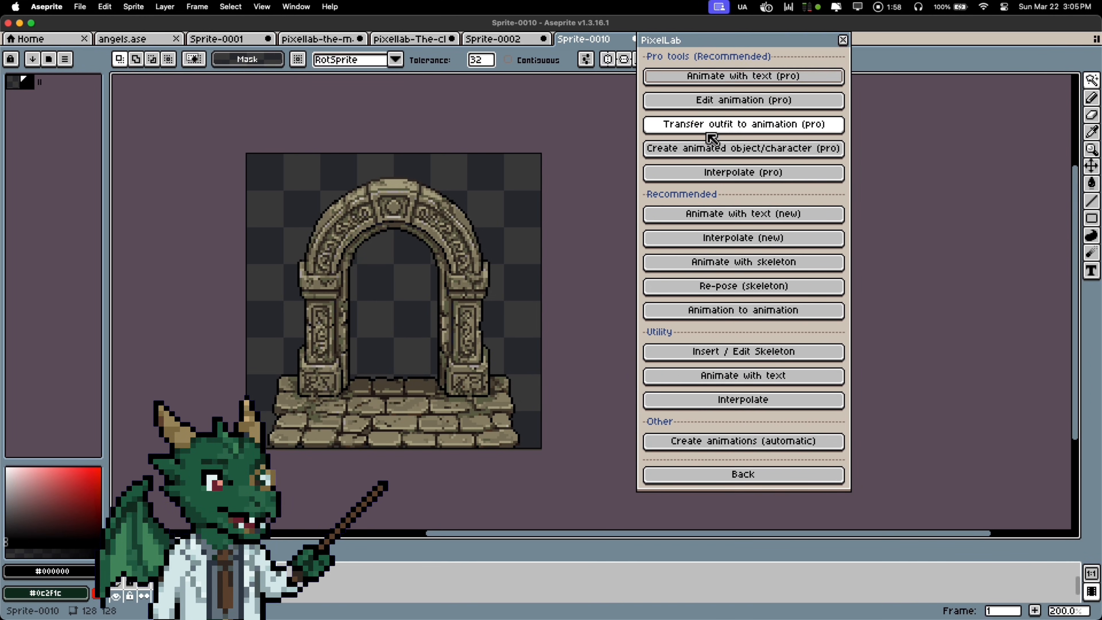
pyautogui.click(731, 236)
pyautogui.click(856, 251)
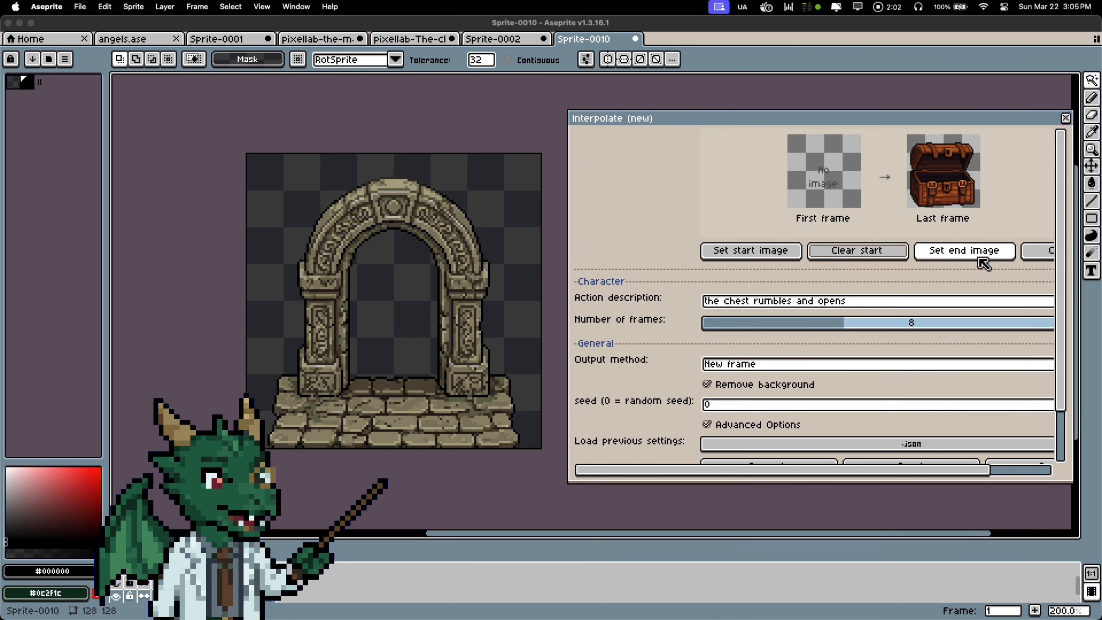
pyautogui.click(1028, 251)
pyautogui.click(749, 249)
pyautogui.press('Right')
pyautogui.click(948, 254)
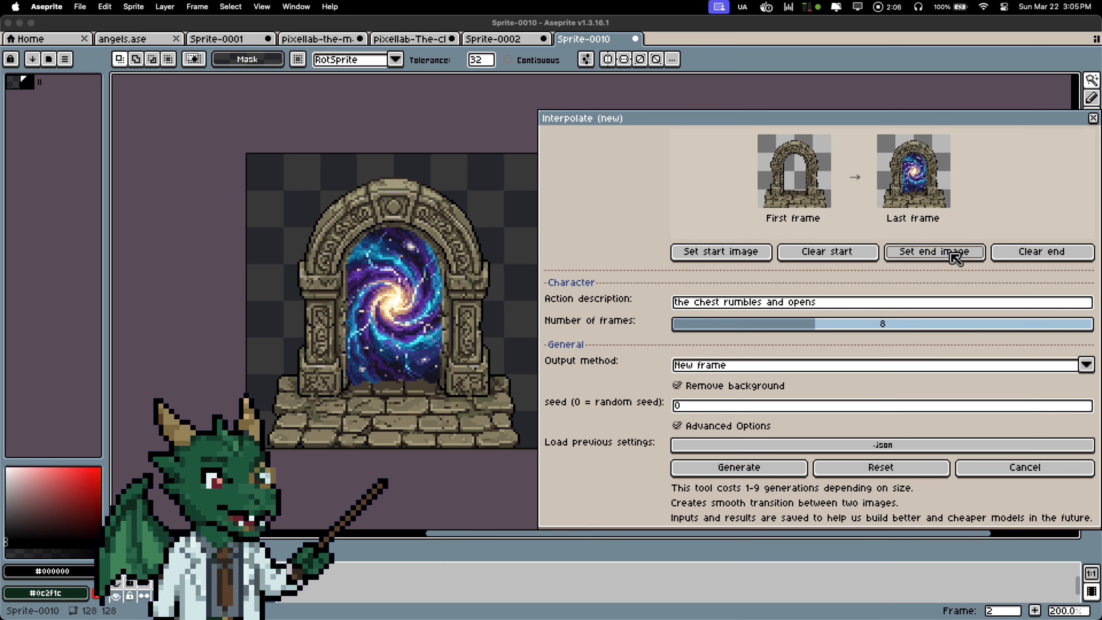
pyautogui.press('Left')
# - Generate a 12-frame interpolation with the action description "a magical portal activates, showing the universe"
pyautogui.moveTo(843, 306); pyautogui.dragTo(582, 297)
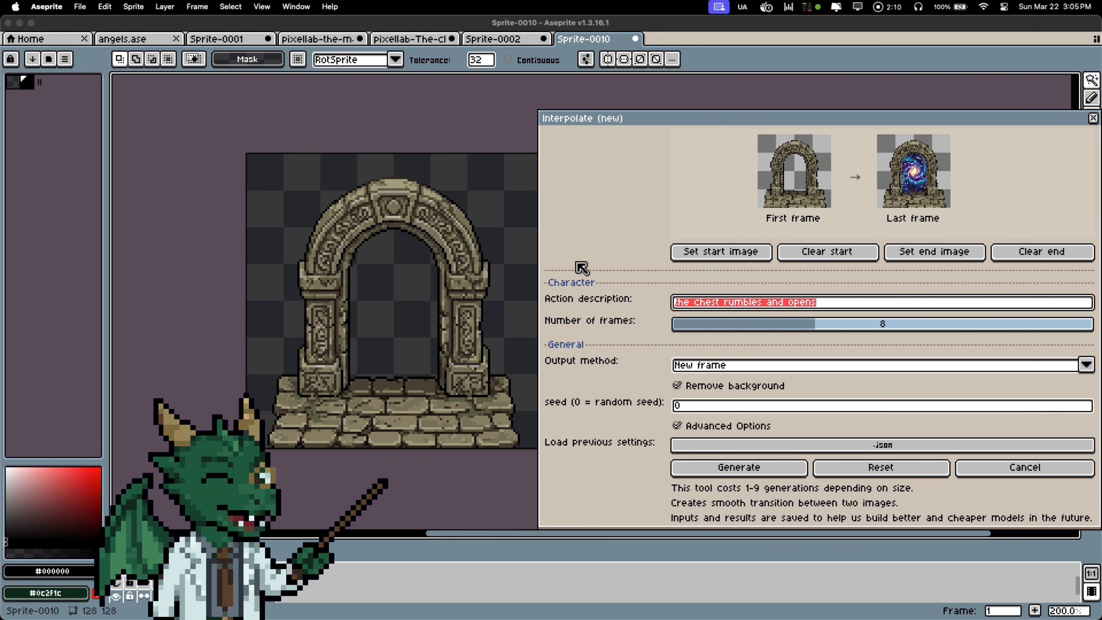
pyautogui.write('a magical portal act')
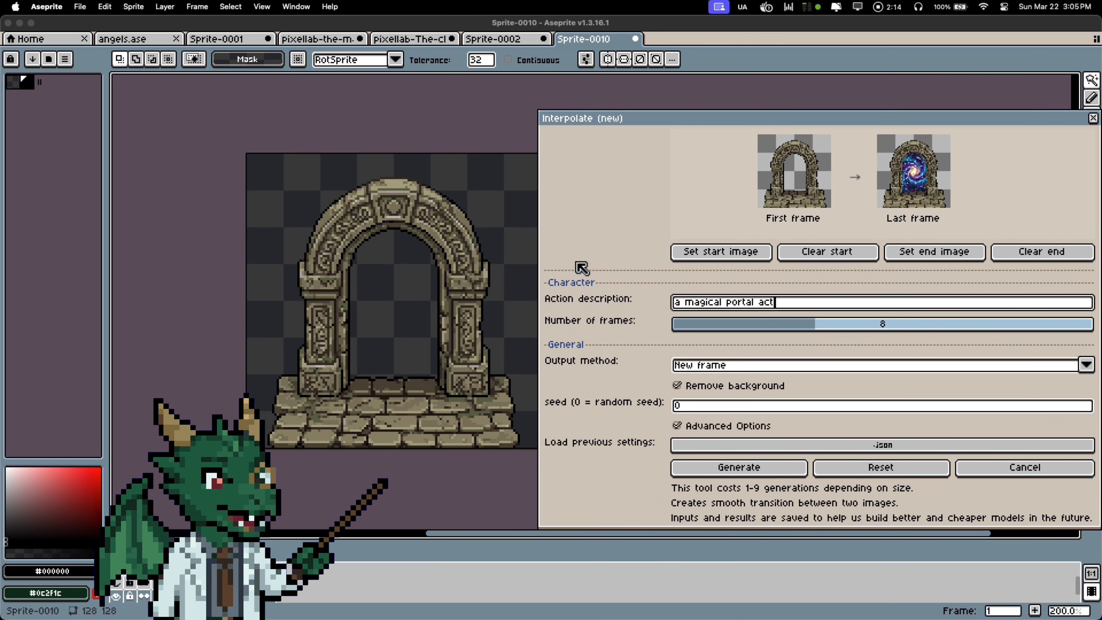
pyautogui.write('ivates, showing the universe')
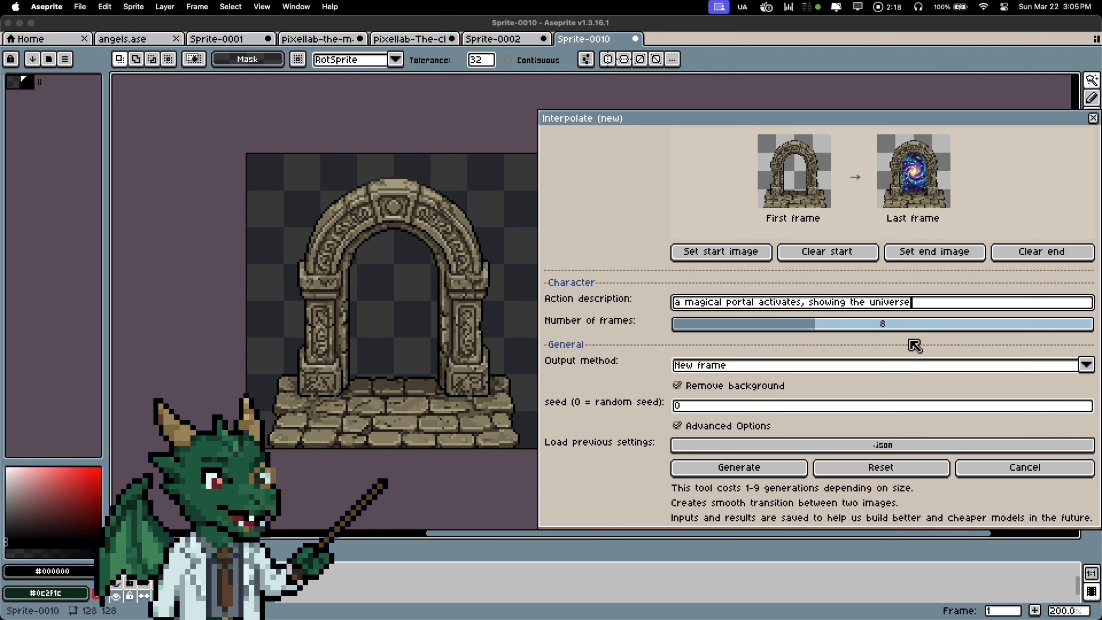
pyautogui.click(947, 324)
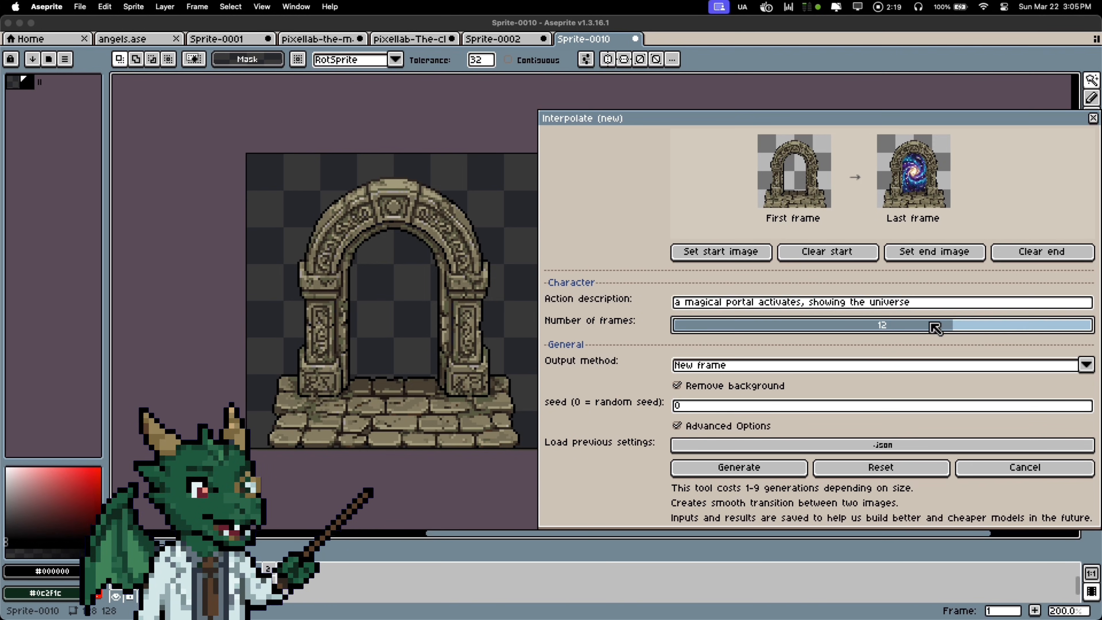
pyautogui.click(762, 468)
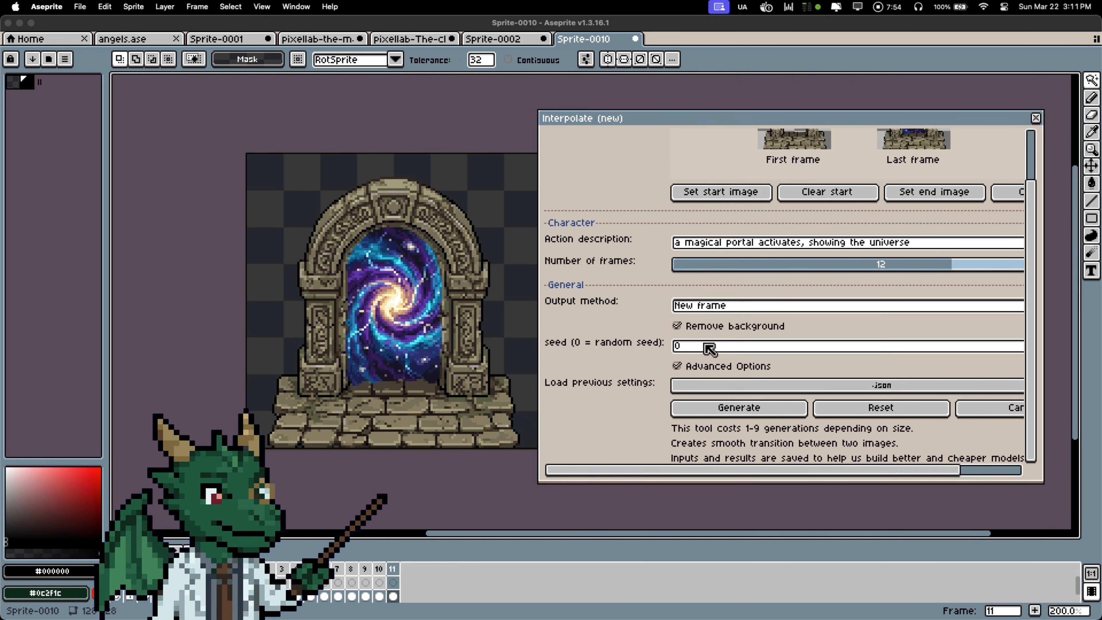
# - Generate an interpolation with the active portal of frame 11 as start image, described as "a magical loops showing the universe, loop animation"
pyautogui.scroll(3, 708, 349)
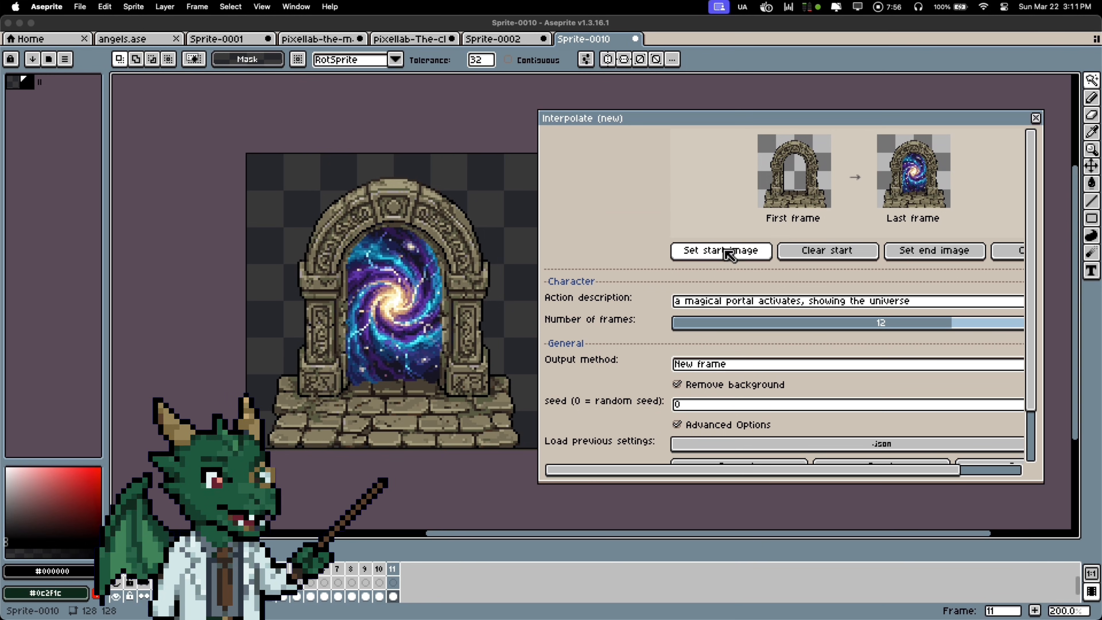
pyautogui.click(733, 252)
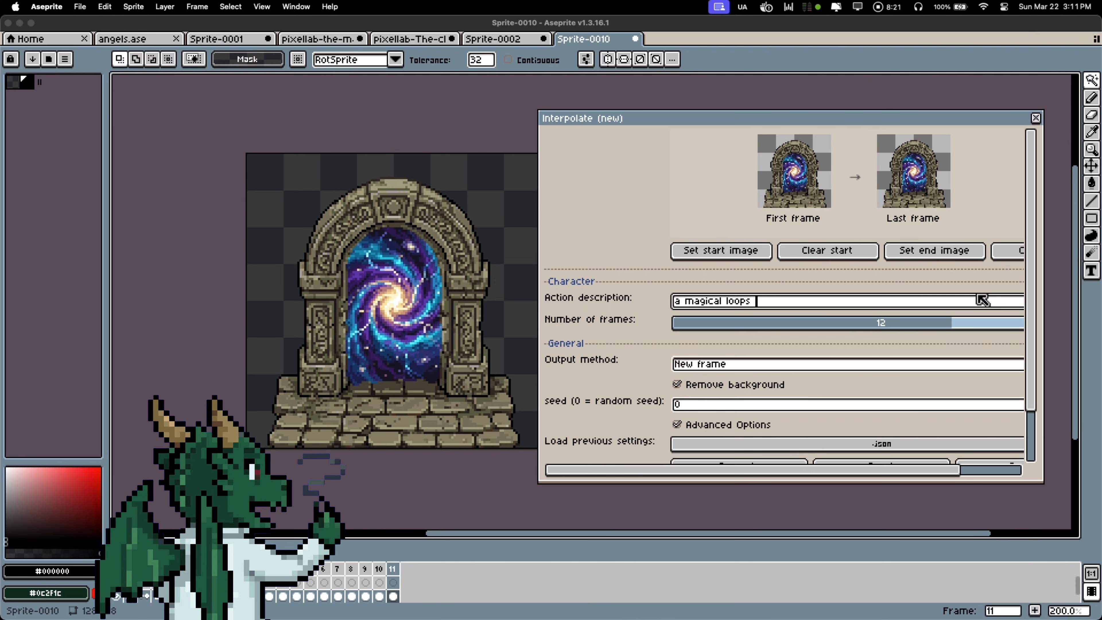
pyautogui.write('g the universe, loop animation')
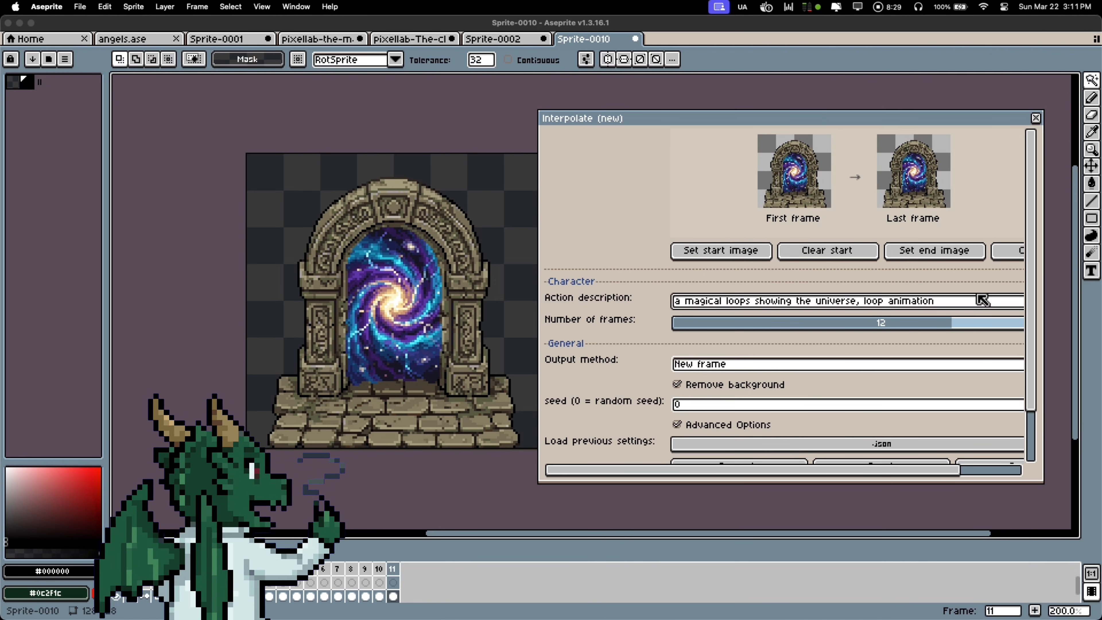
pyautogui.scroll(-3, 842, 356)
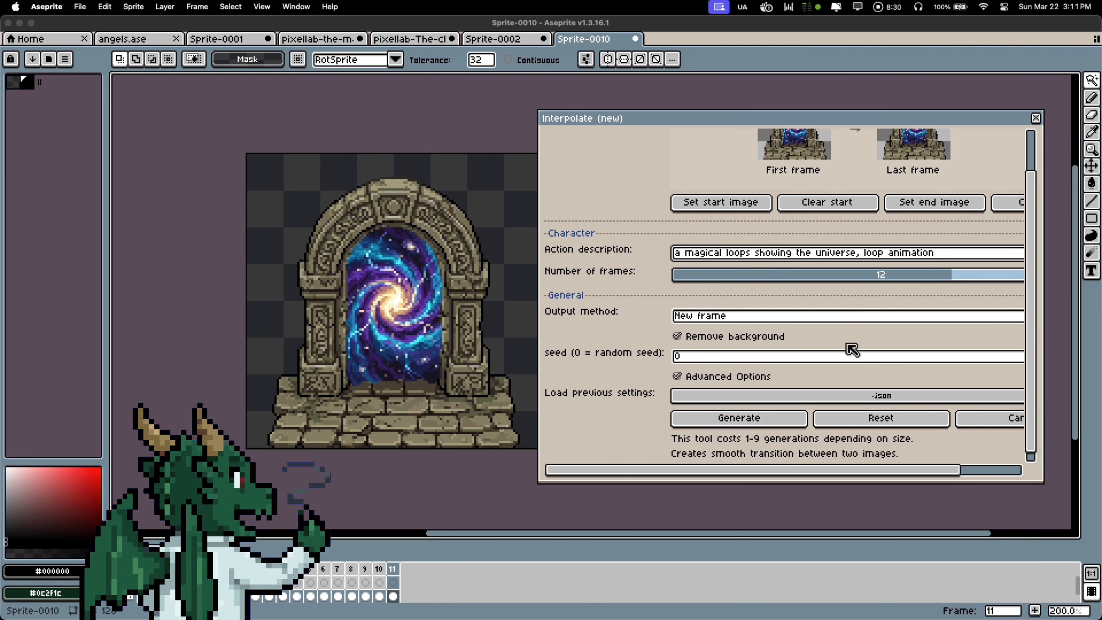
pyautogui.click(775, 421)
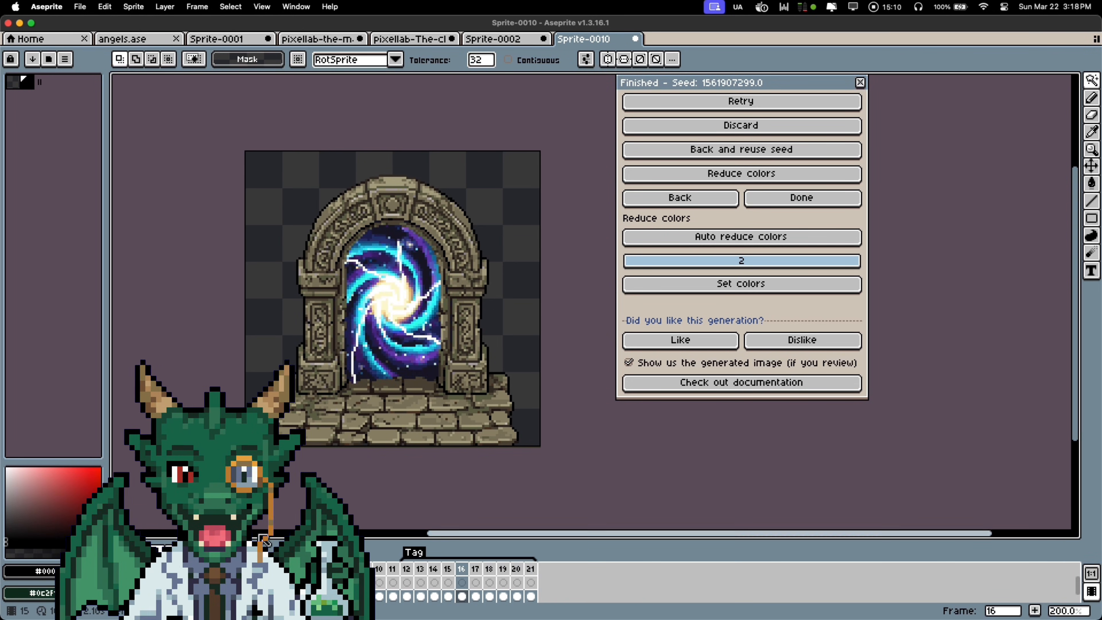
pyautogui.scroll(-1, 255, 409)
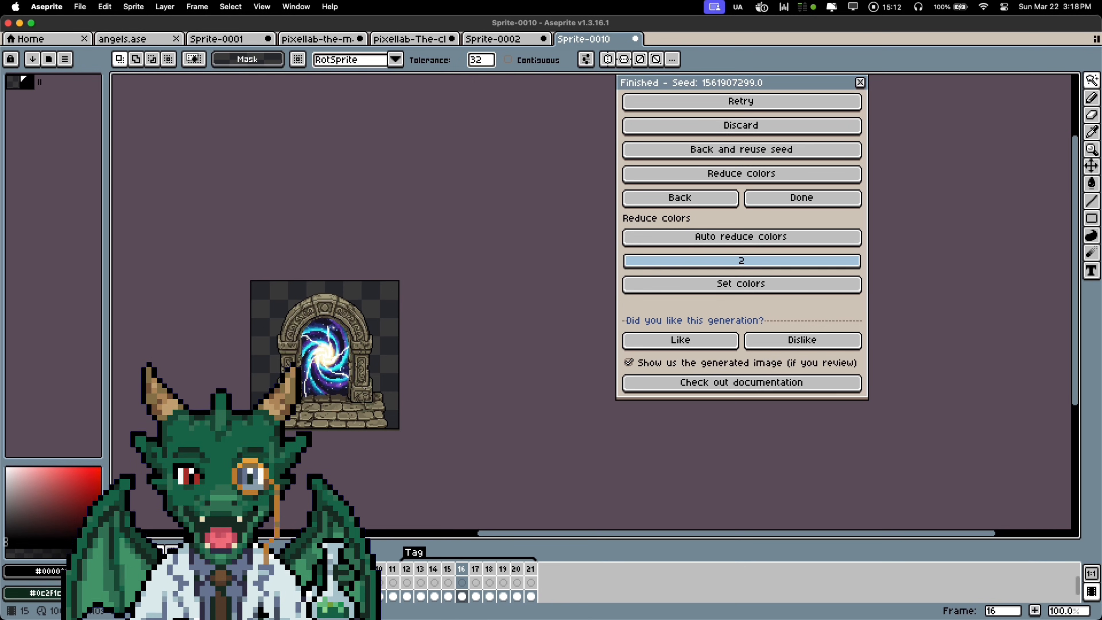